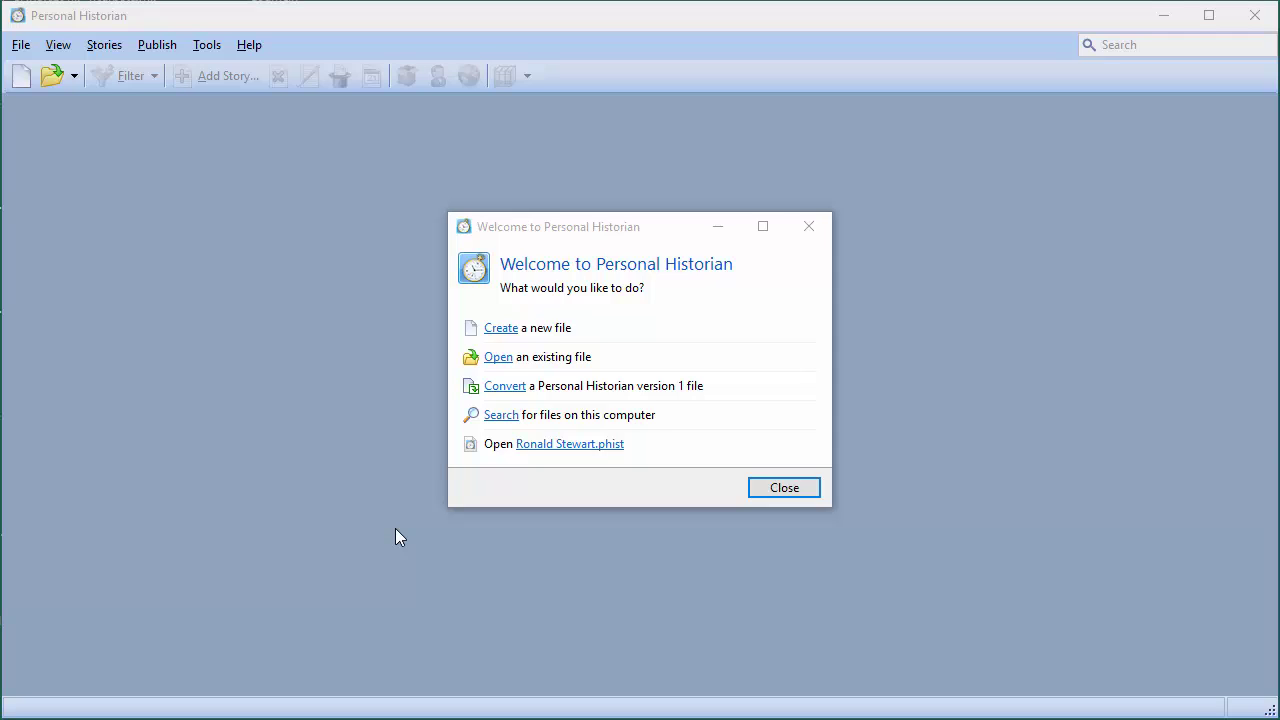
Start a new history file about yourself and enter your full name as the subject
left_click(506, 337)
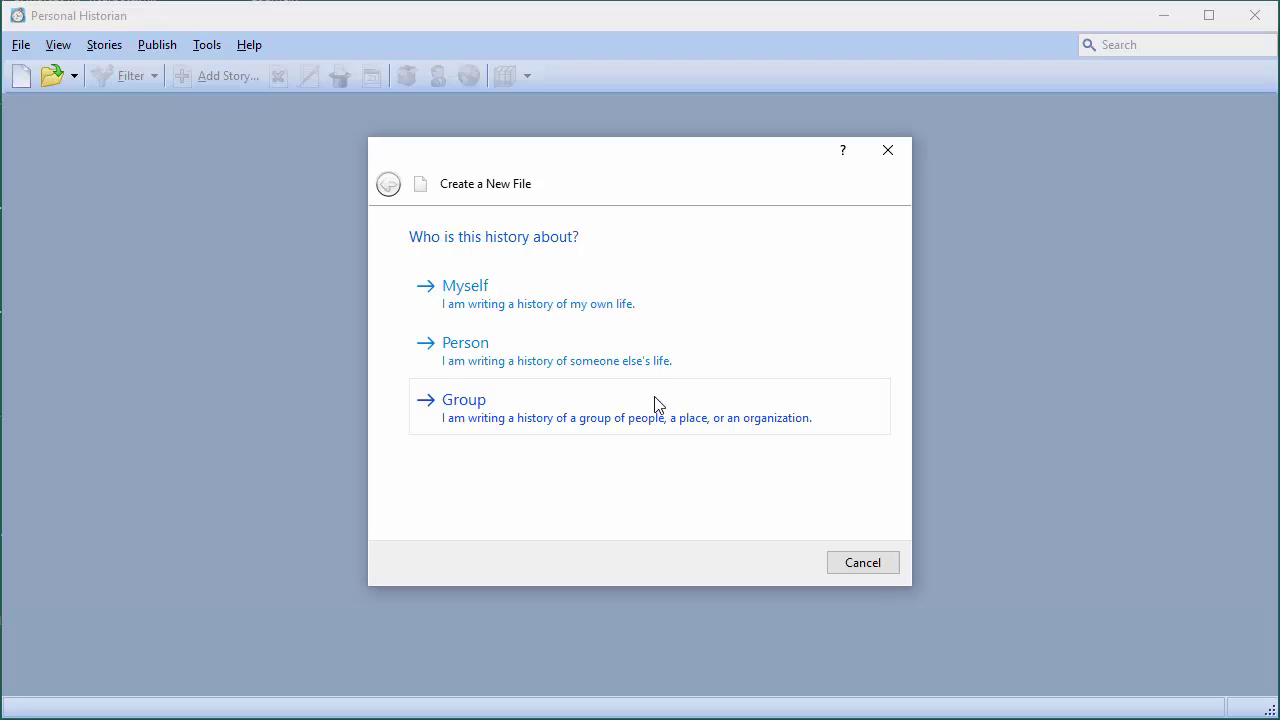
left_click(487, 292)
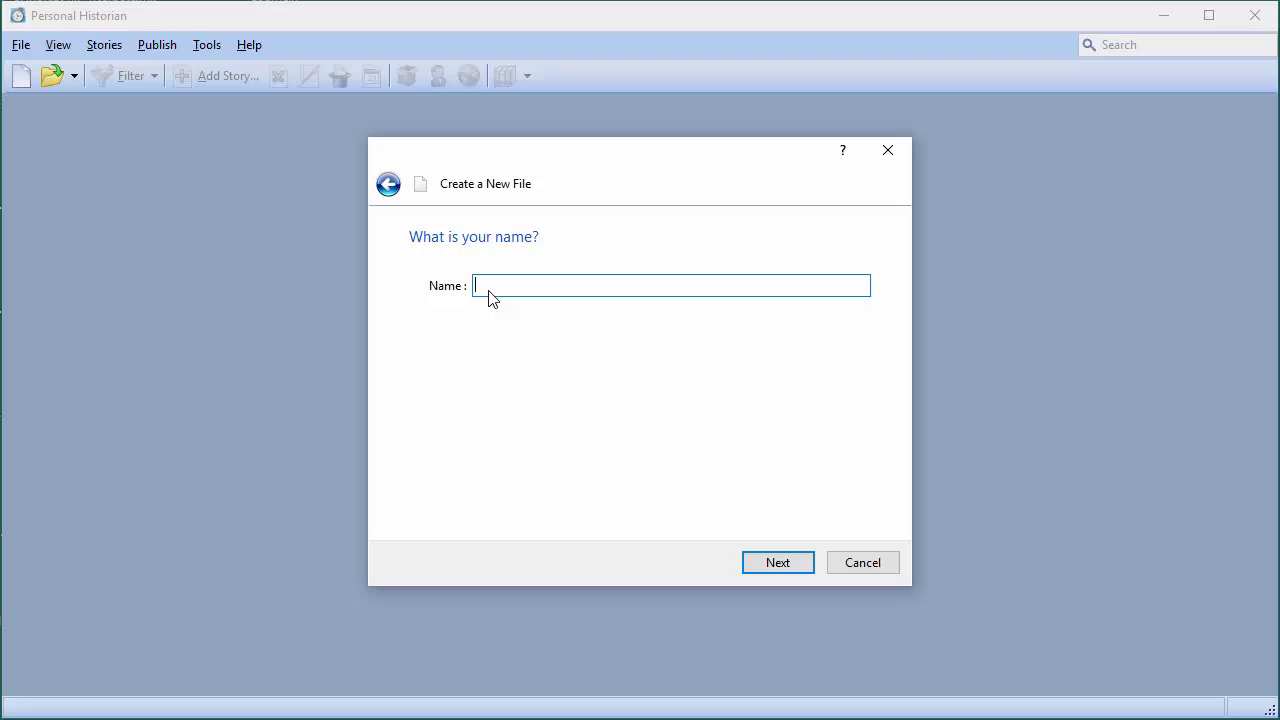
left_click(777, 565)
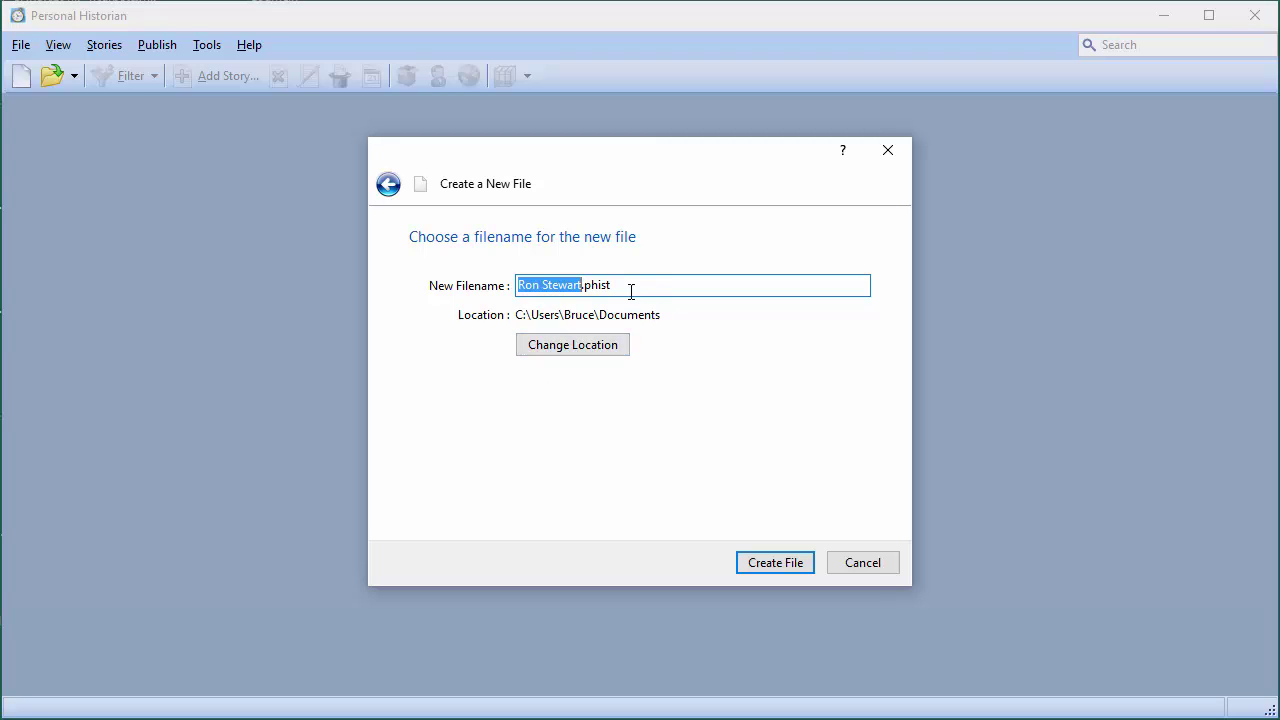
left_click(776, 566)
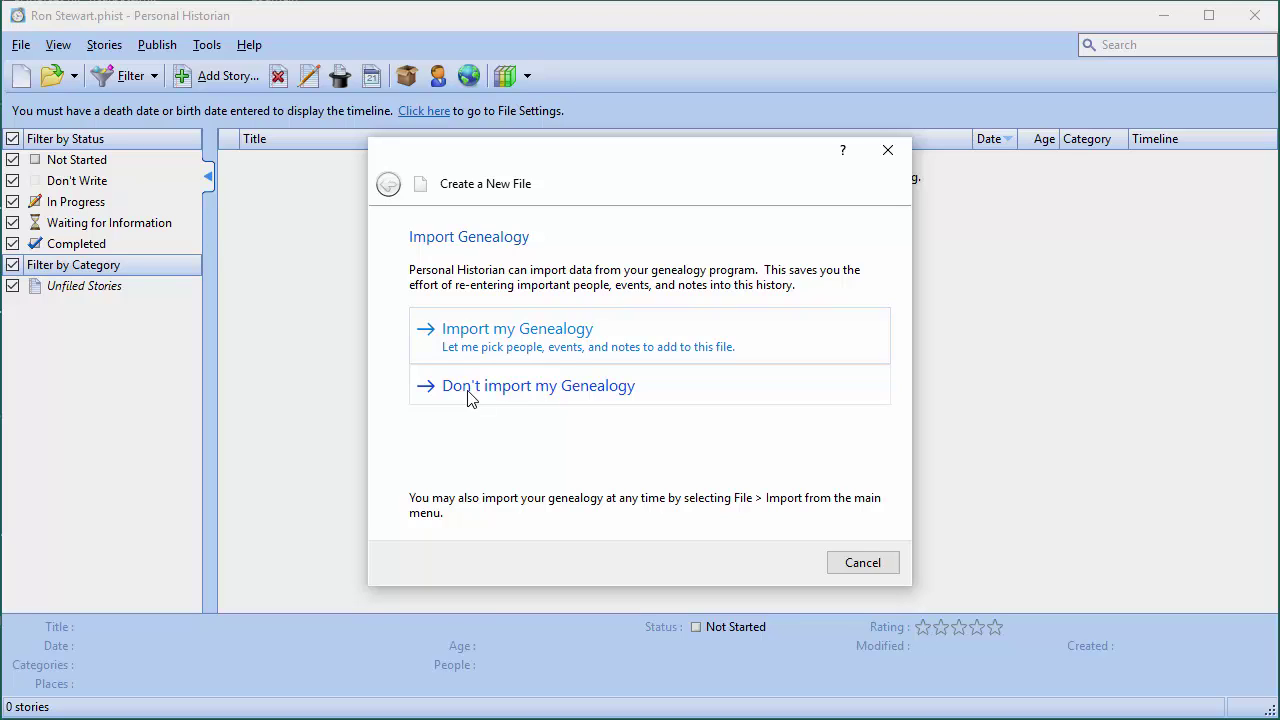
left_click(472, 391)
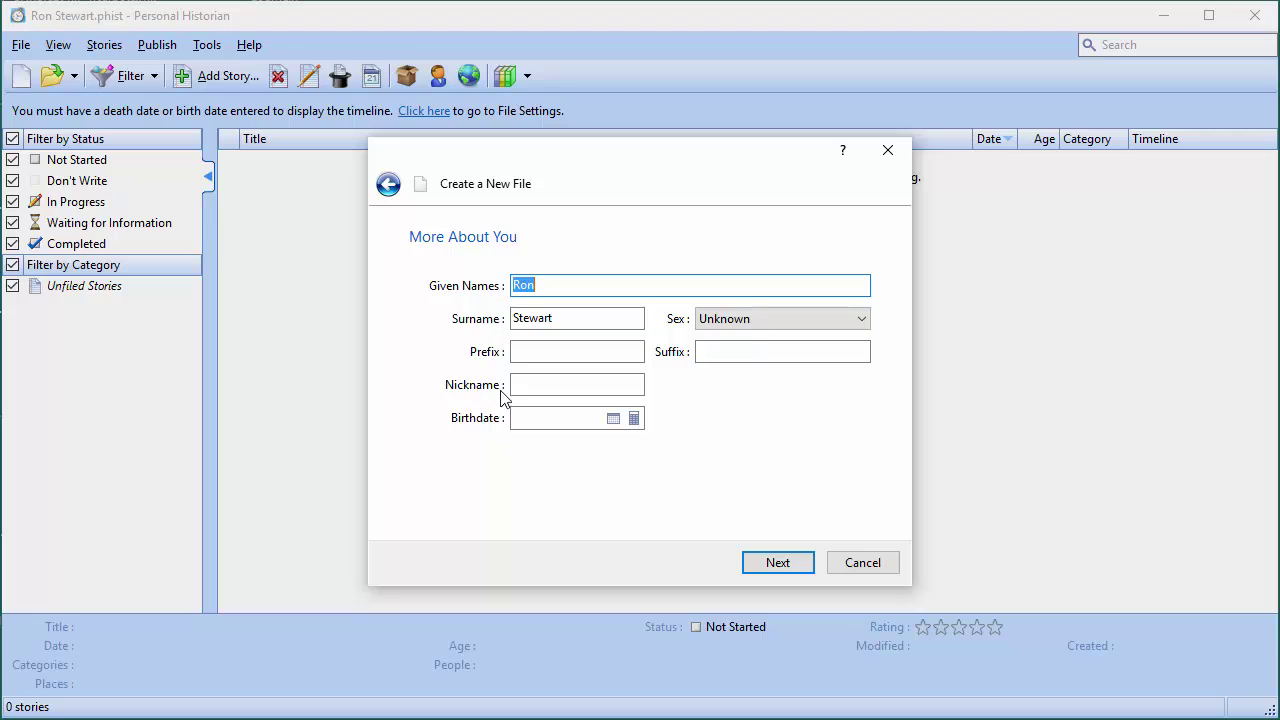
left_click(756, 316)
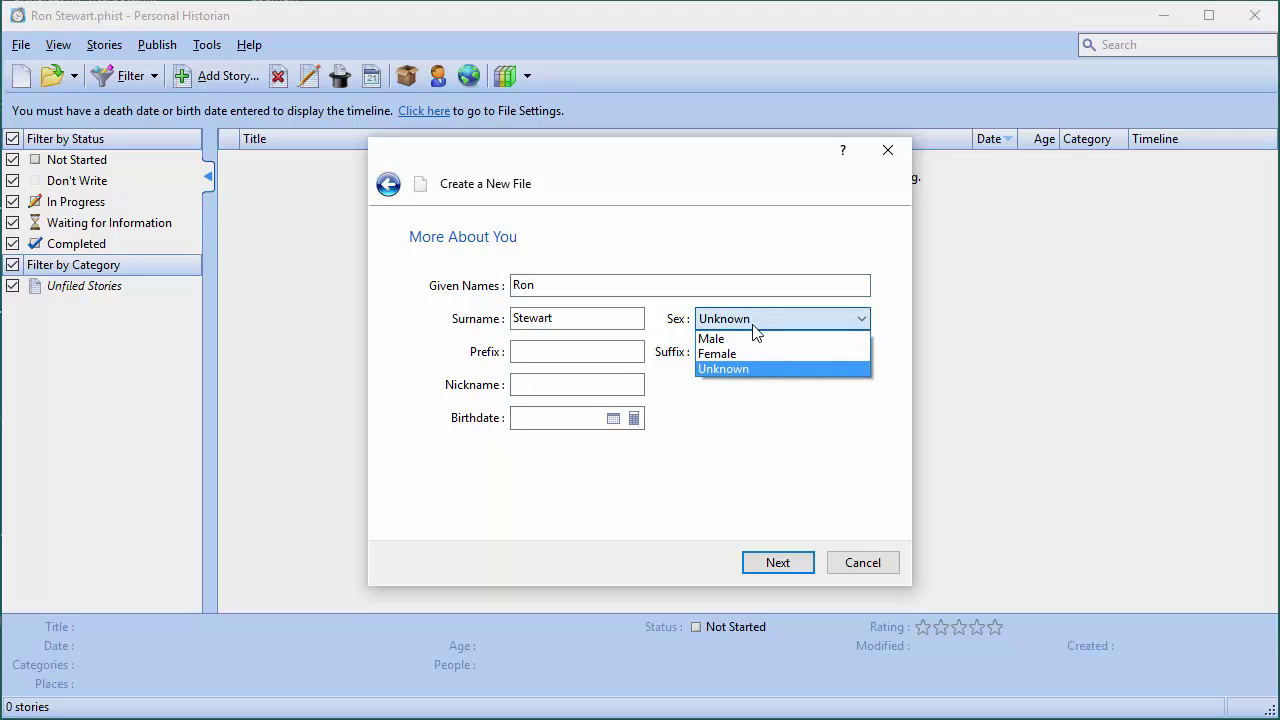
left_click(745, 339)
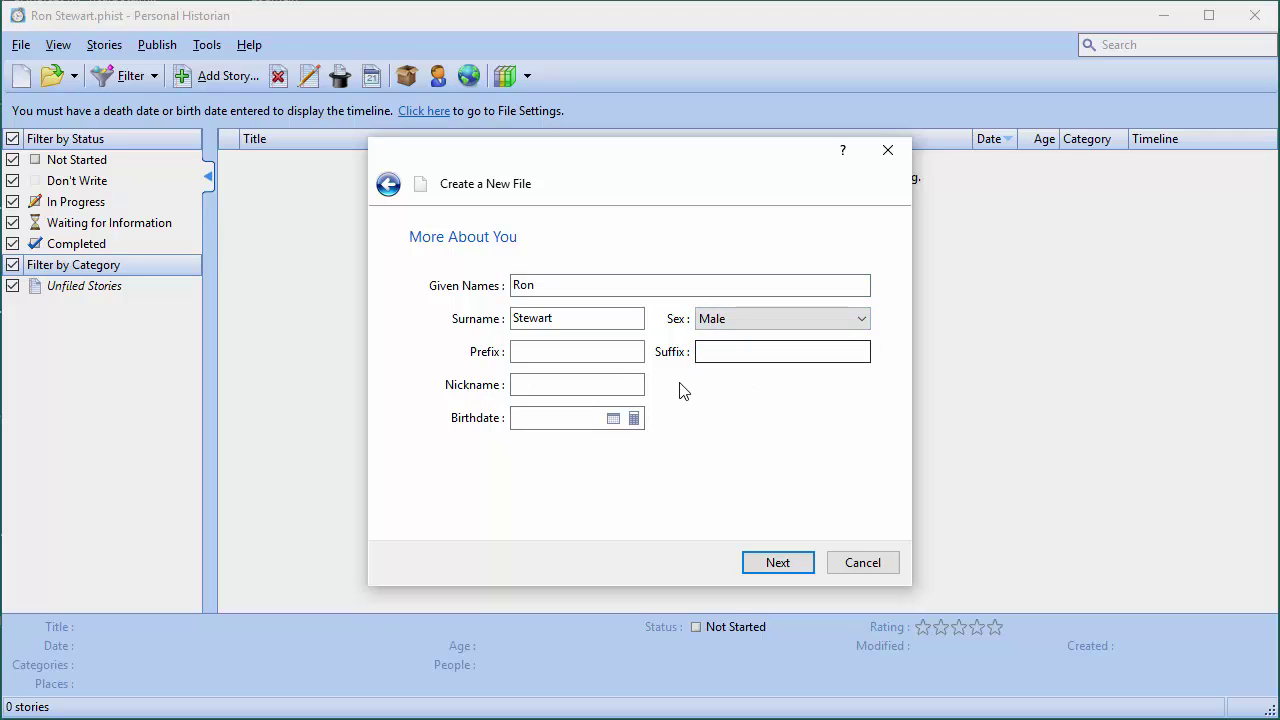
left_click(539, 419)
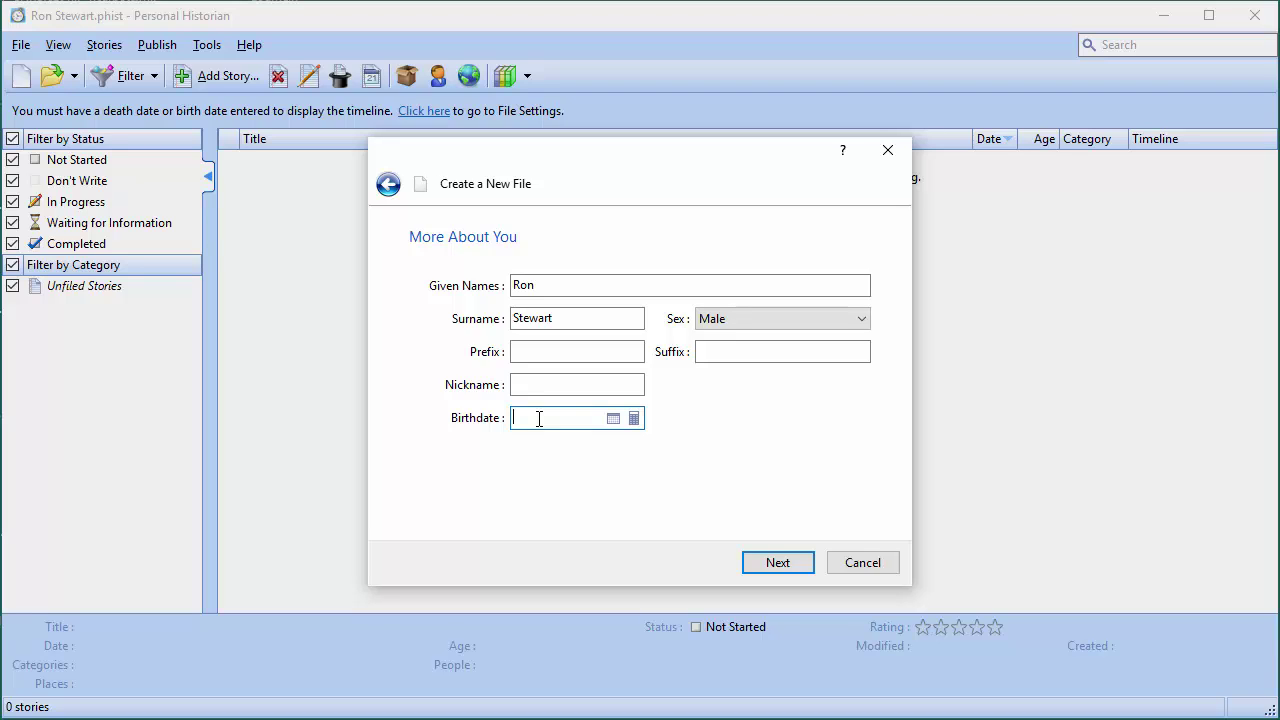
Accept the personal details and decline importing any LifeCapsules
left_click(806, 562)
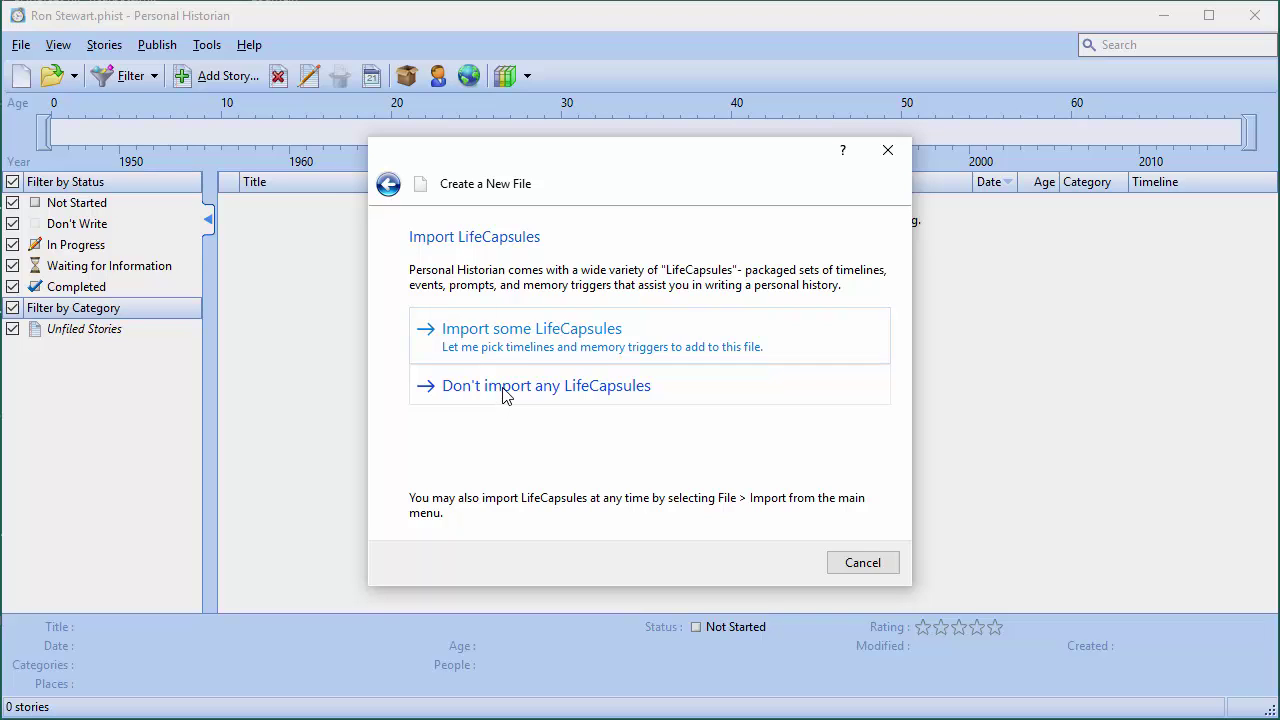
left_click(505, 395)
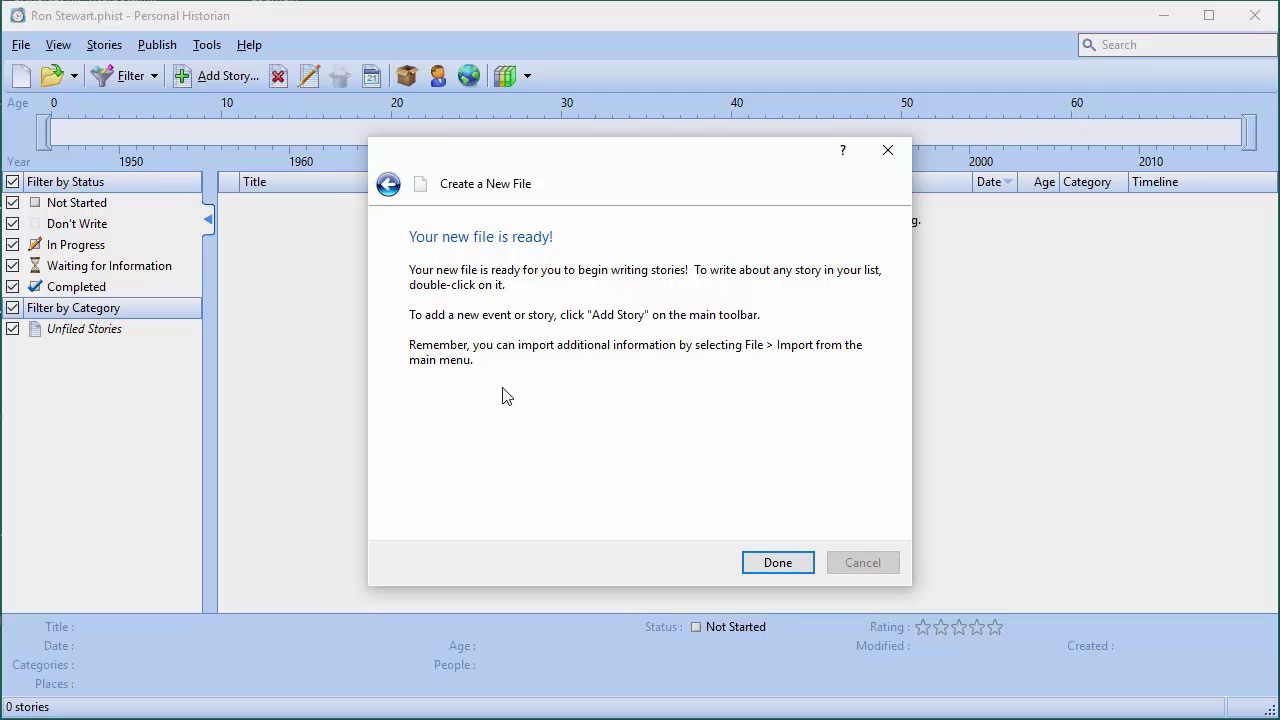
Finish the new-file wizard and start a blank new story
left_click(752, 562)
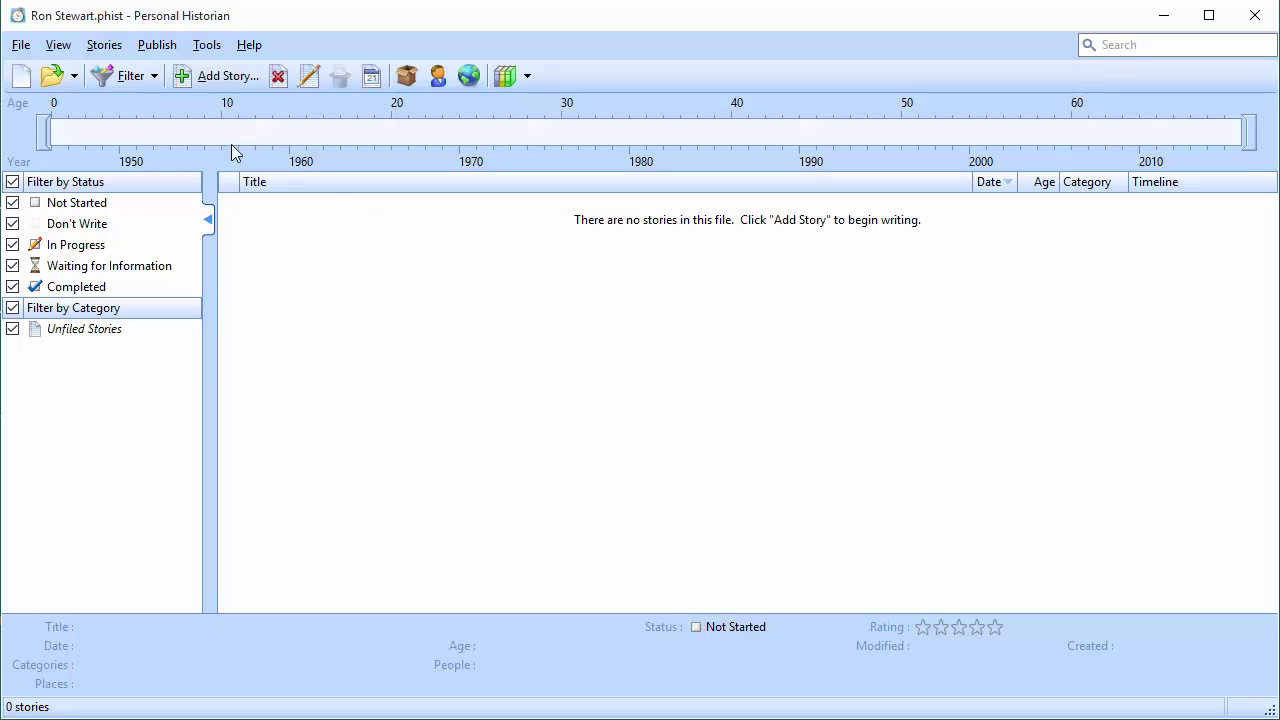
left_click(206, 78)
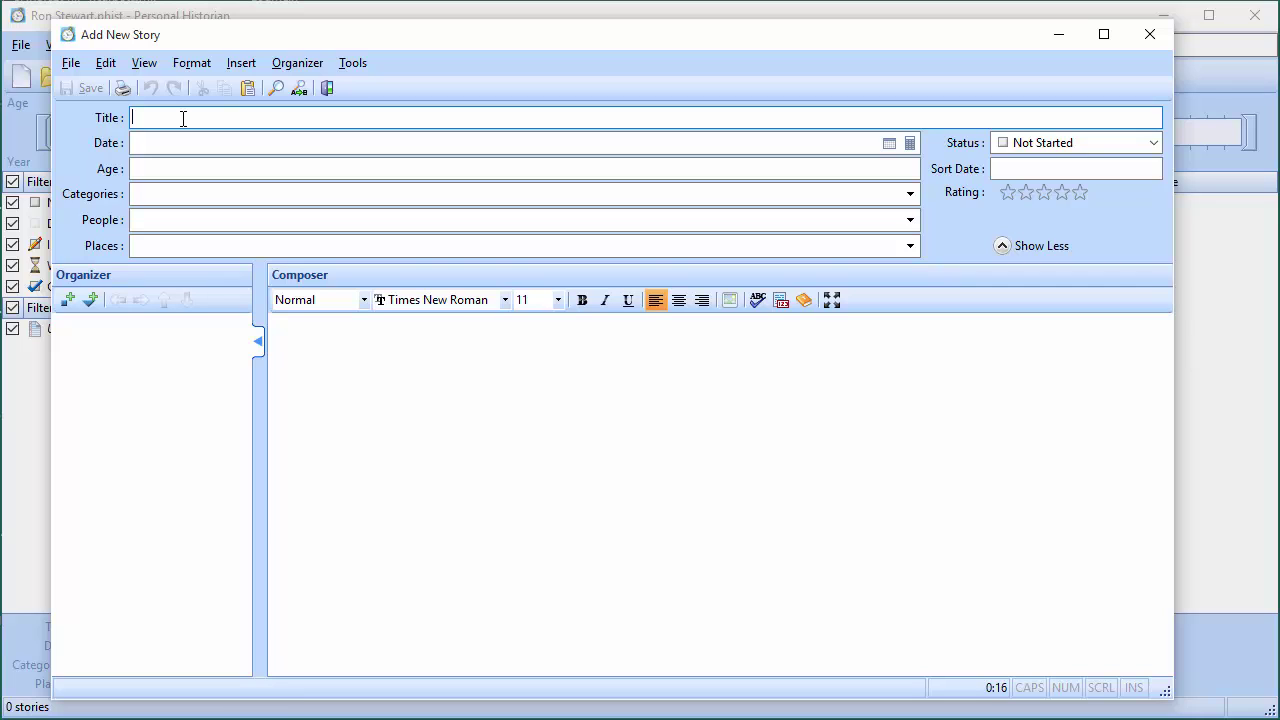
Title the story 'My First Date', enter age 16, and change the date to April 1962
type("My First")
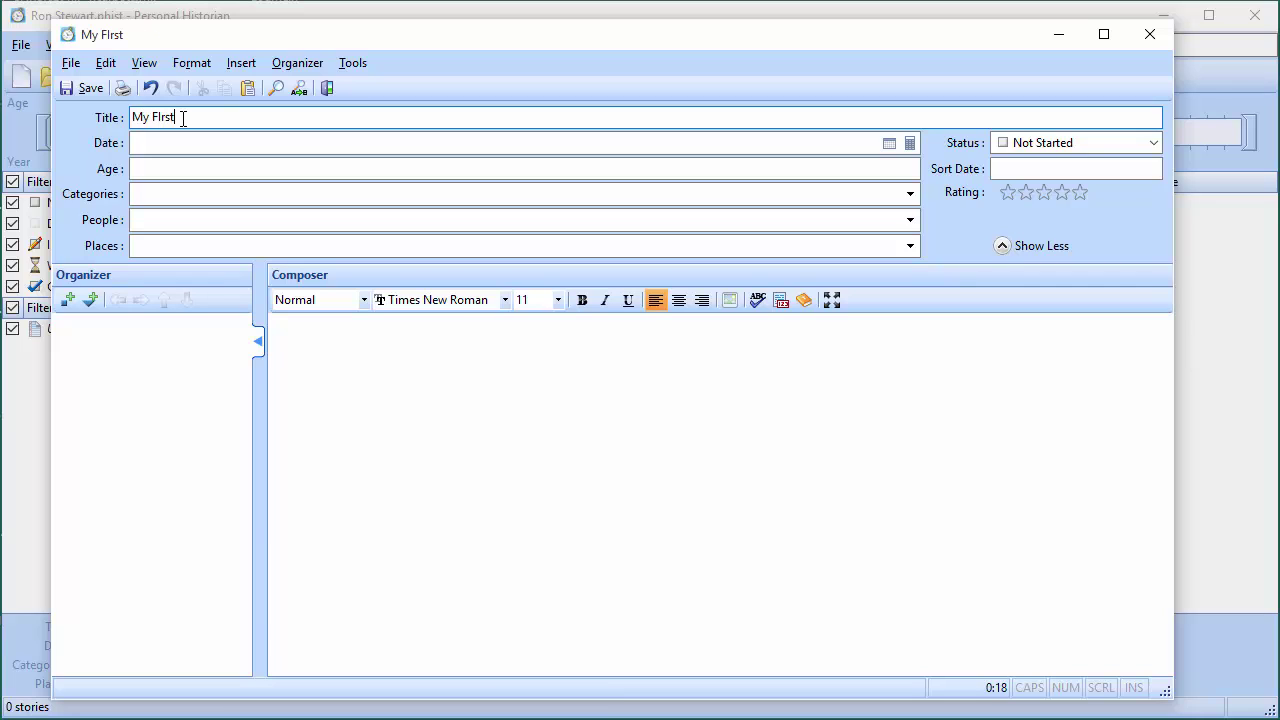
key("BackSpace")
key("BackSpace")
key("BackSpace")
key("BackSpace")
type("irst Date")
left_click(146, 172)
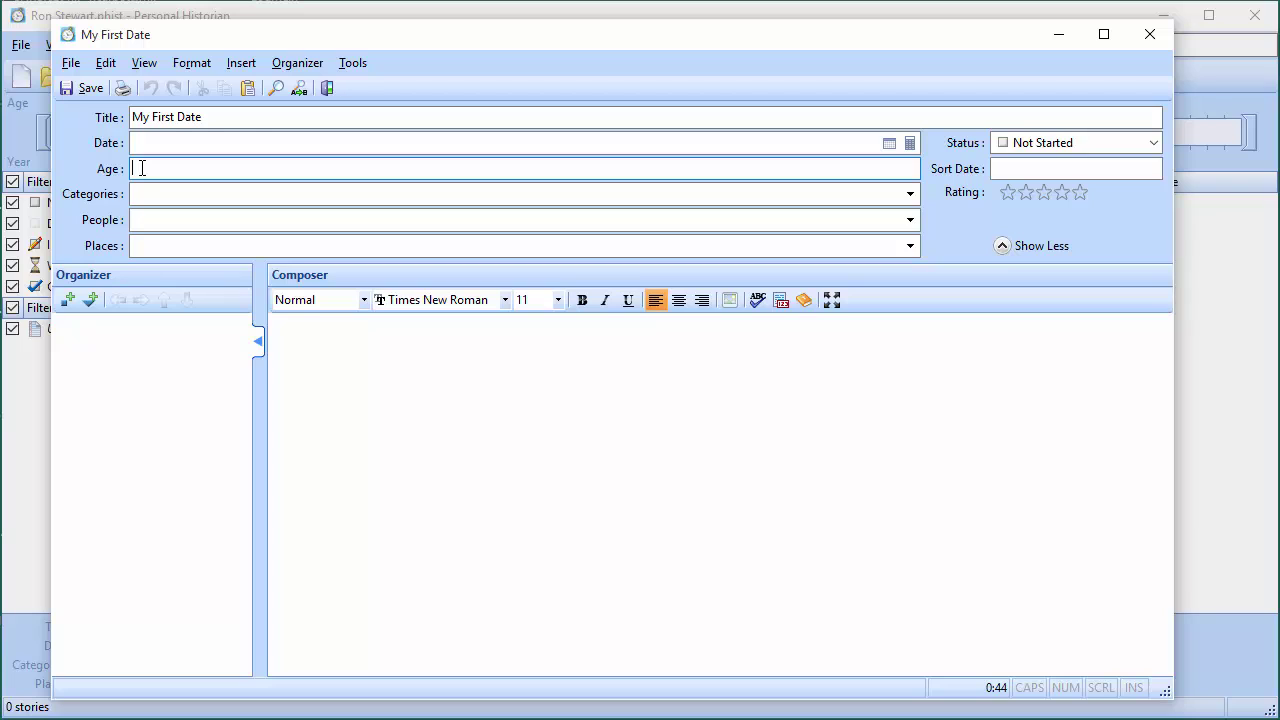
type("16")
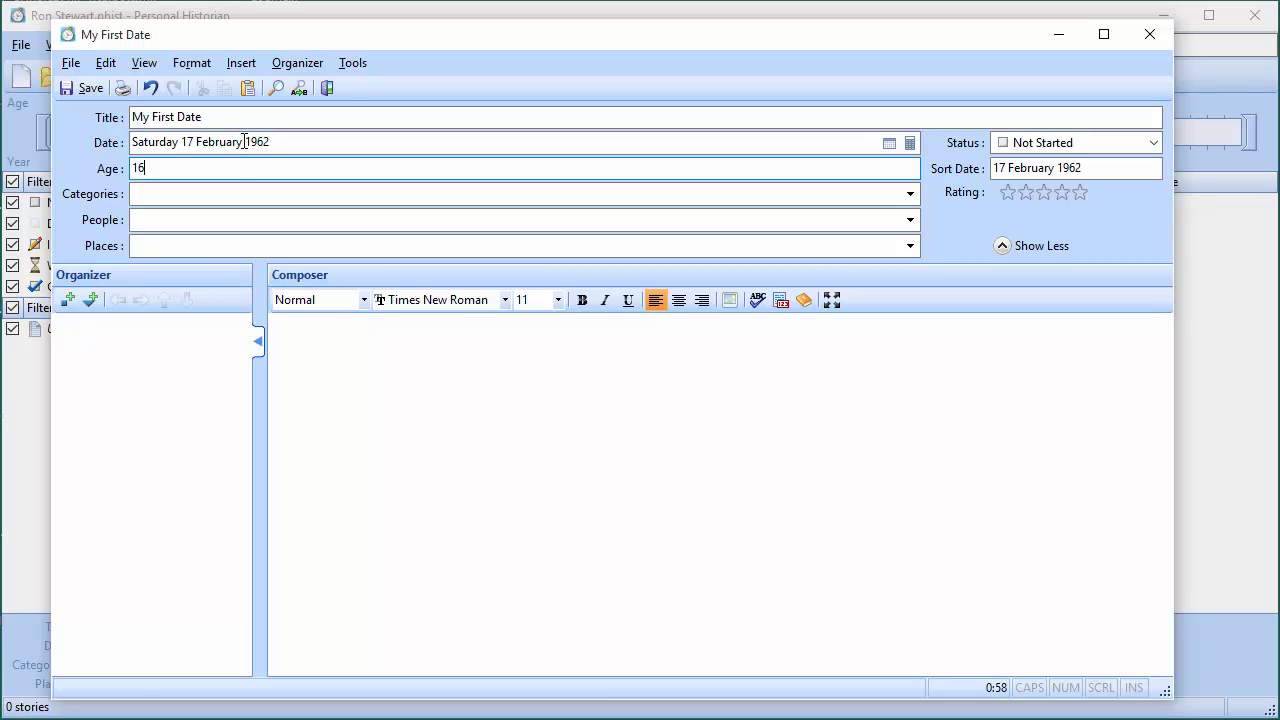
left_click_drag(241, 137, 125, 123)
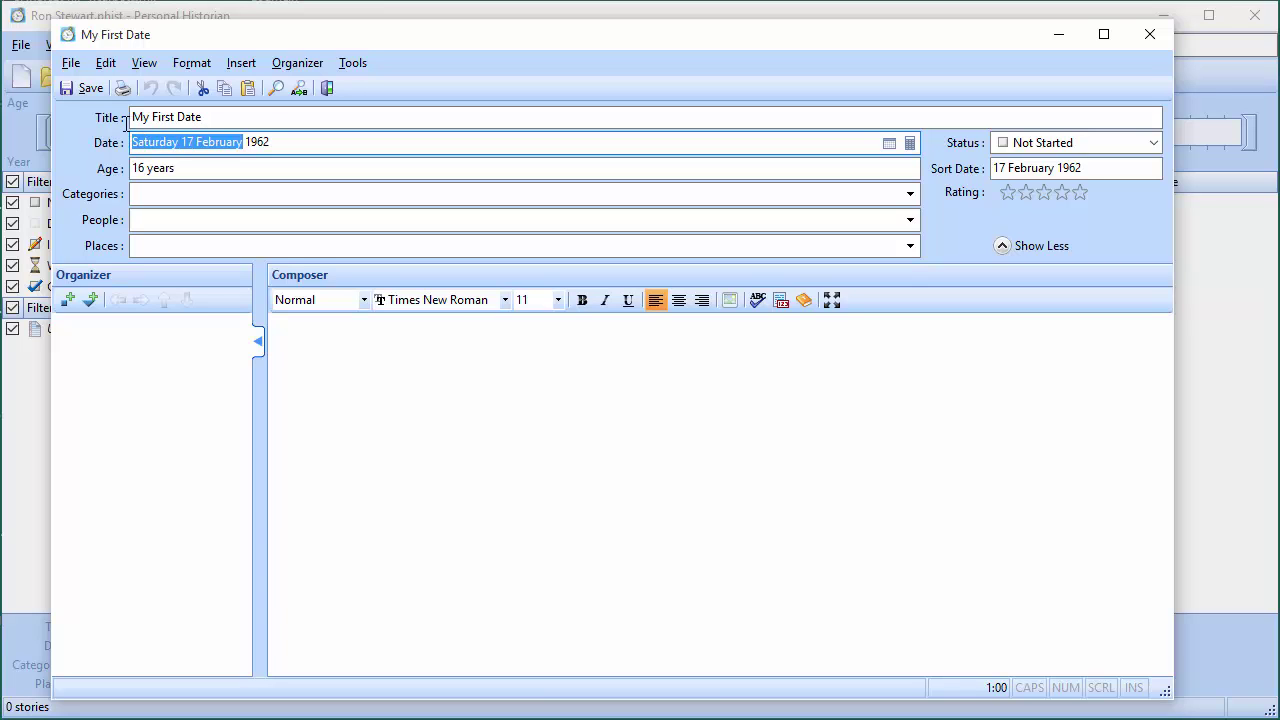
type("April")
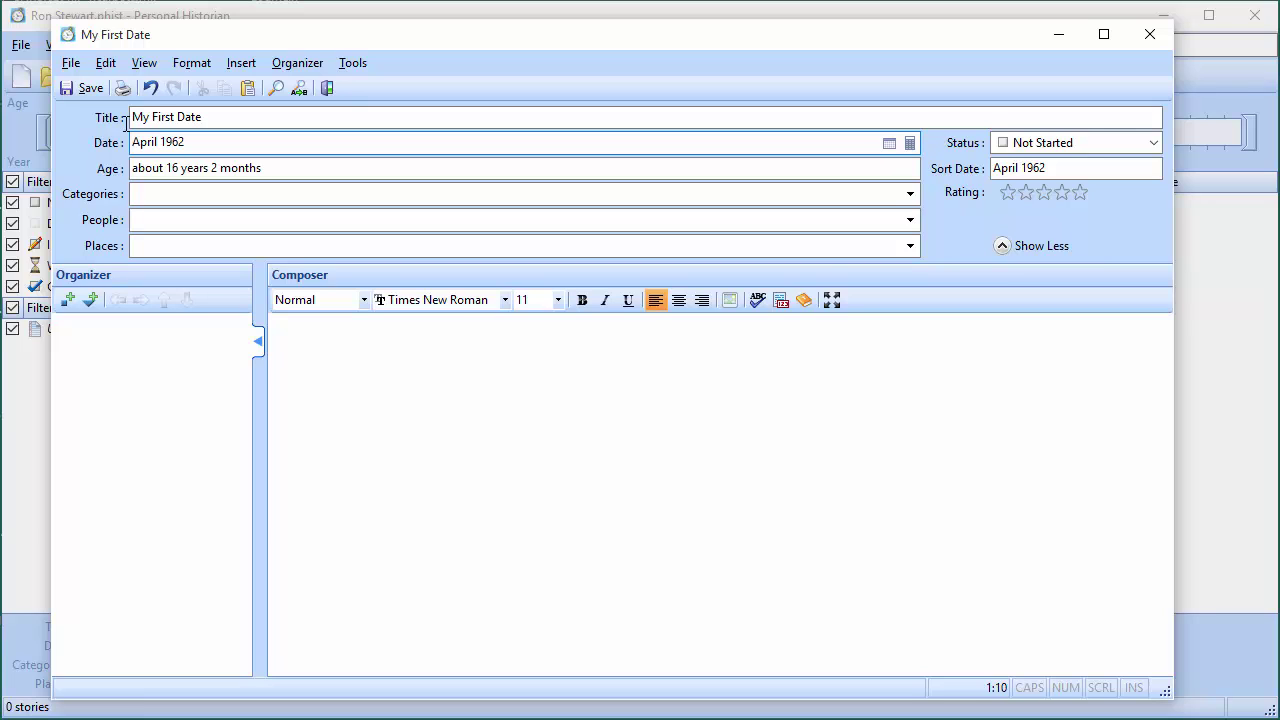
left_click(339, 383)
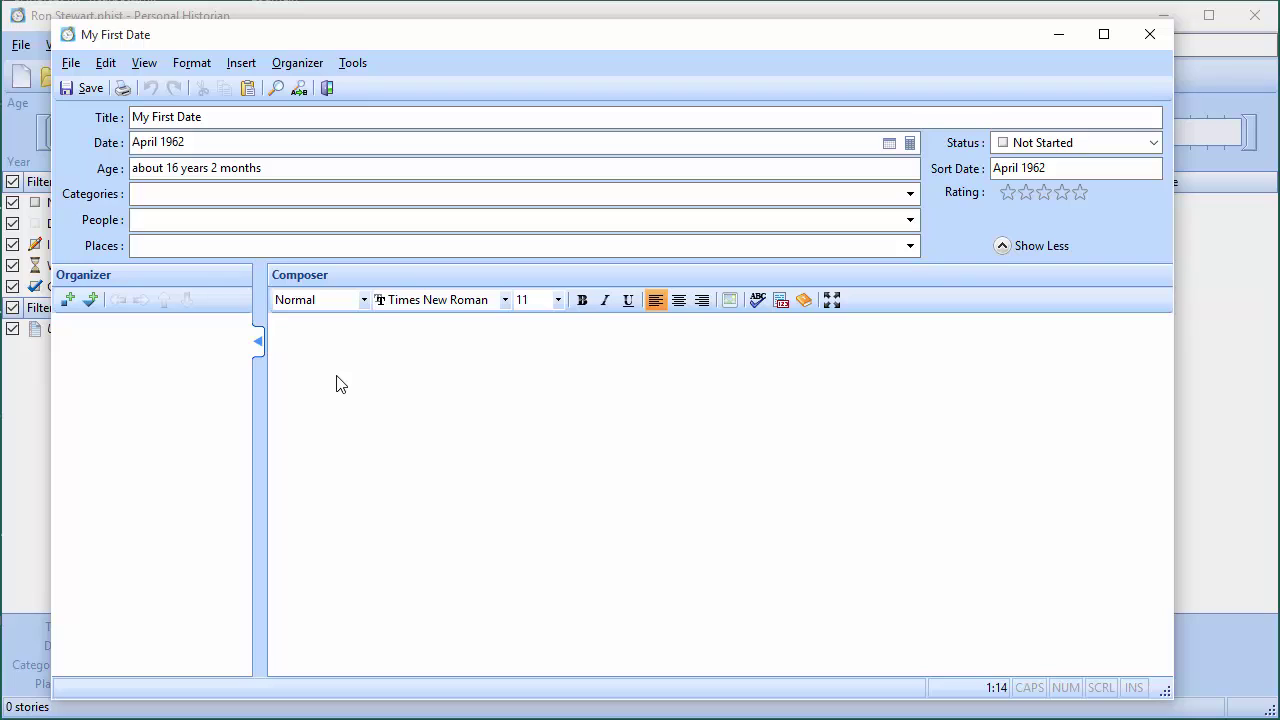
Type the opening lines about the cute girl in history class, then paste the remaining two paragraphs
type("My first")
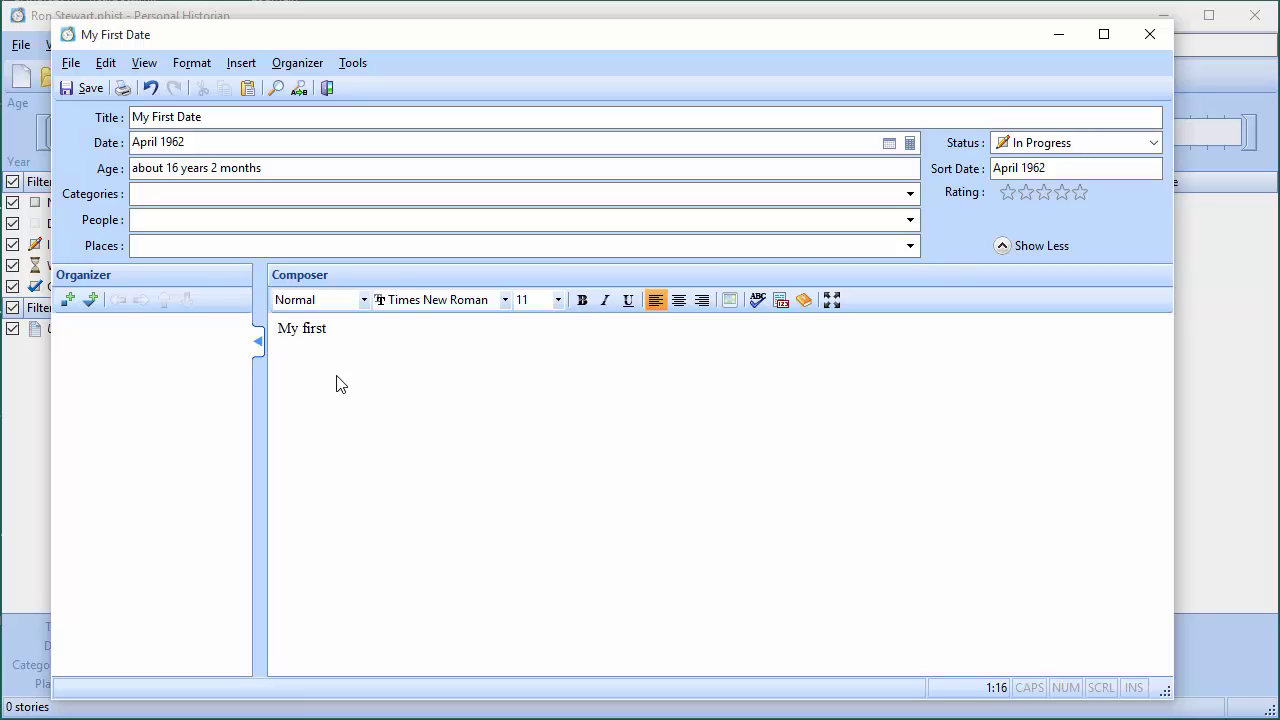
type(" date was a disaster.  Sandra")
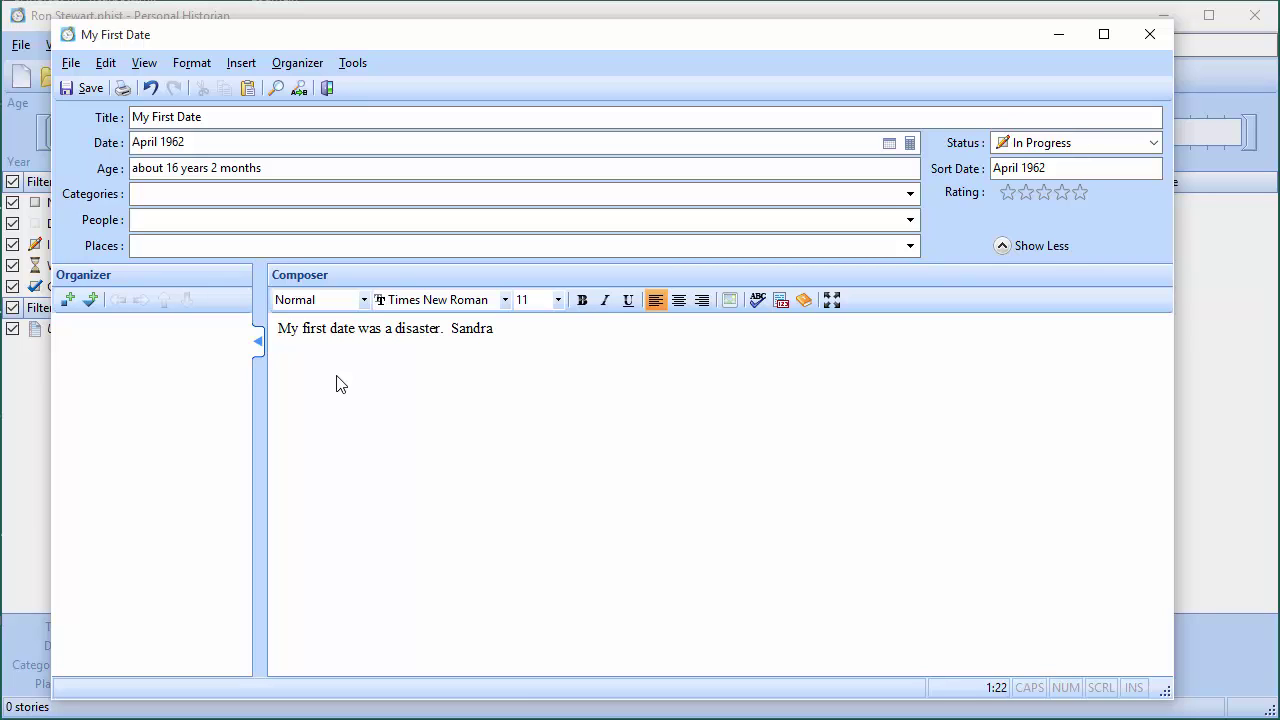
type(" was the cutre")
key("BackSpace")
key("BackSpace")
type("e girl who sat")
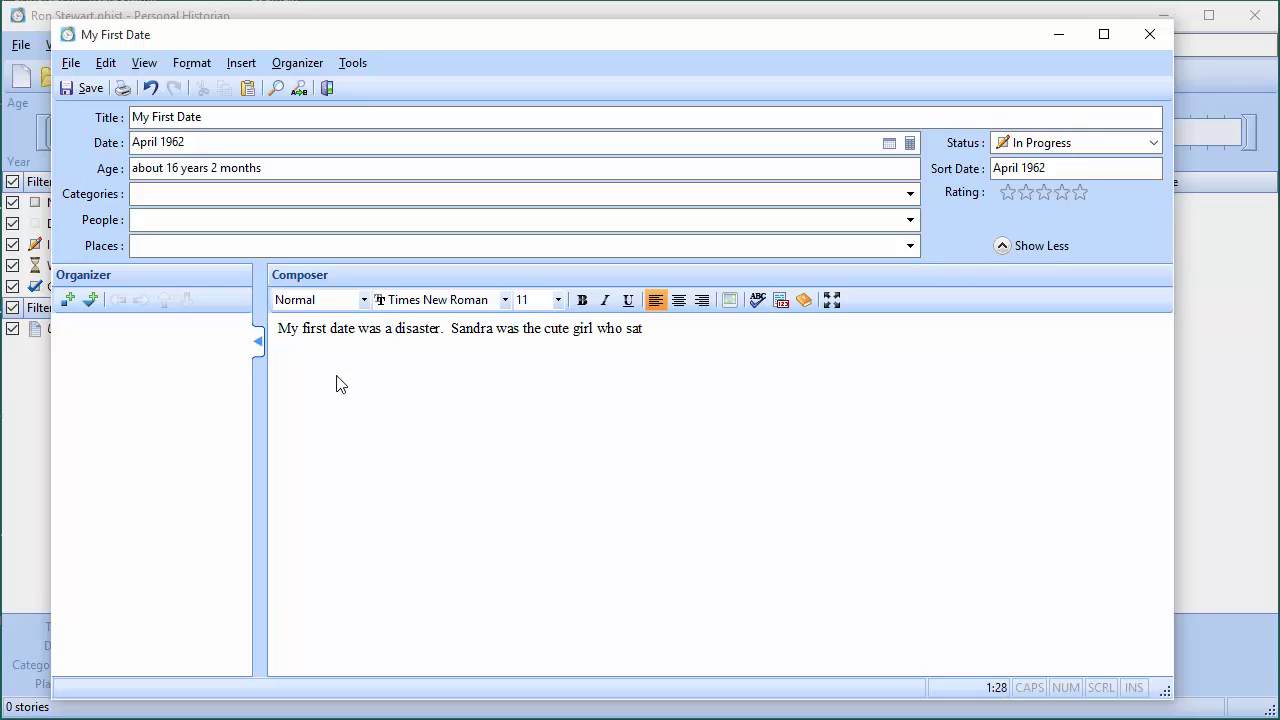
type(" in front of me in history class.")
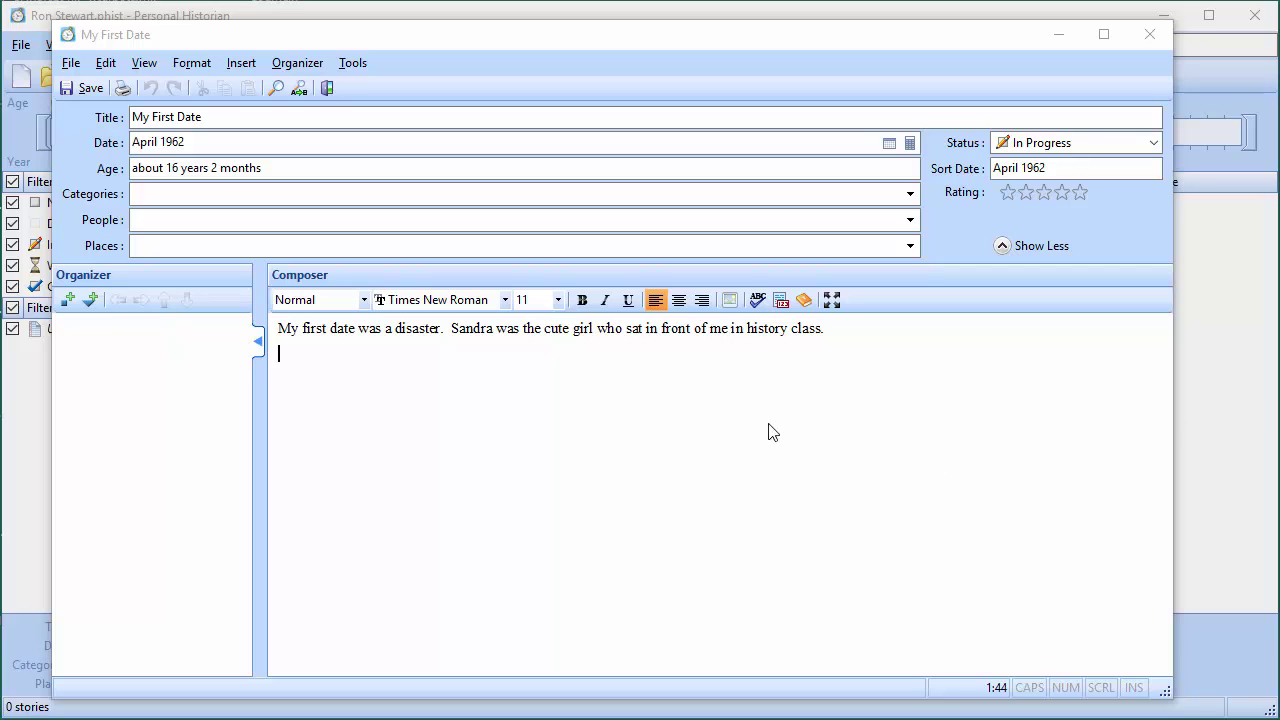
left_click(600, 368)
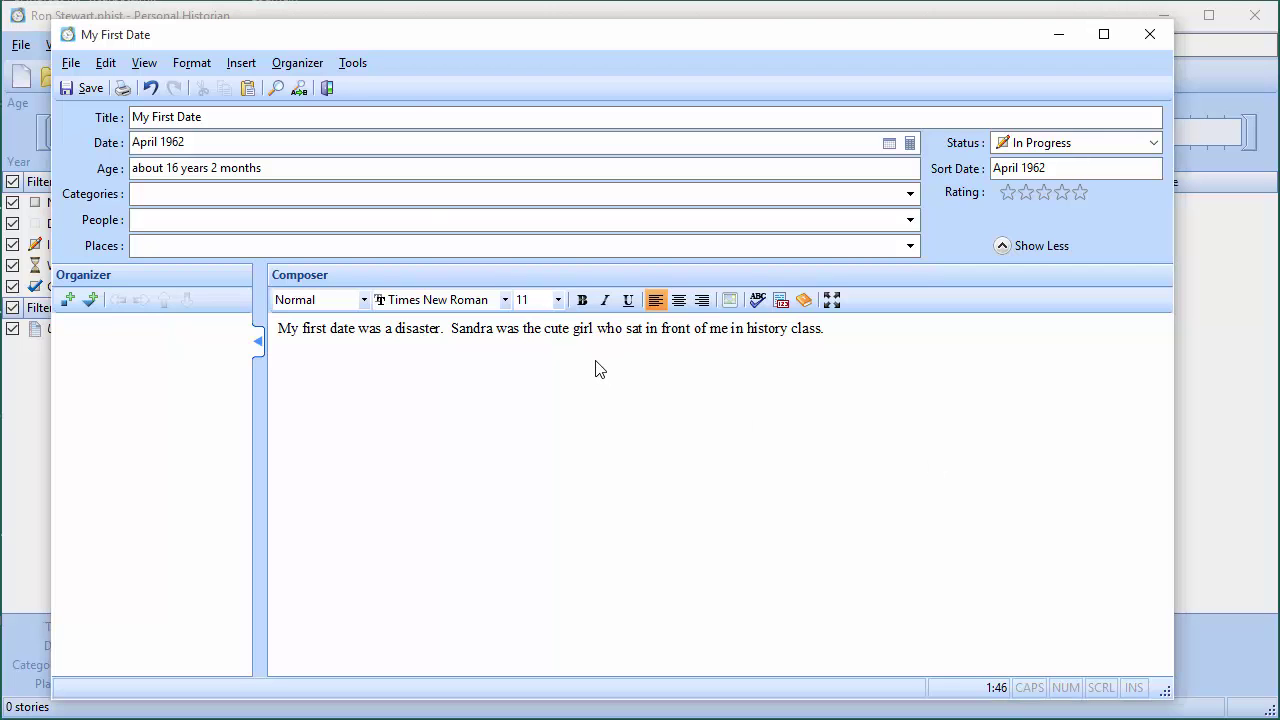
type("Somehow I got the courage to ask her out with about a month left in the school year.  I was actually kind of surprised that she actually said yes considering what a jerk I had been. The night of her date, I pulled up to the house and honked the horn several times.  After what seemed like an eternity, I saw her father open the door and head towards me.  He was a big guy, and kind of made me think of what a Marine drill Sargent would look like.  As he approached I rolled down my window and said \"You better be delivering a package, because if you are honking that horn expecting my daughter to come out you're in a heap of trouble\".  I quickly handed him the flowers I had brought and said \"Here, these are for you\", then got out of the car and walked up to the door.")
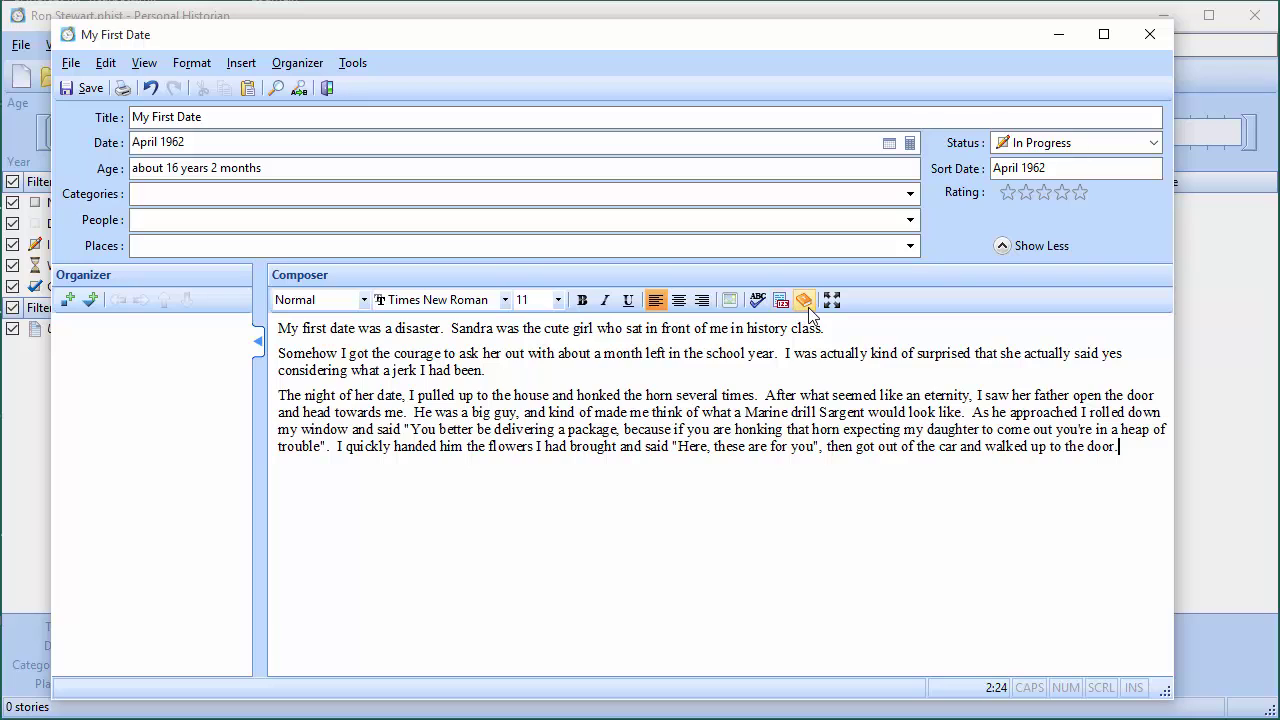
left_click(352, 63)
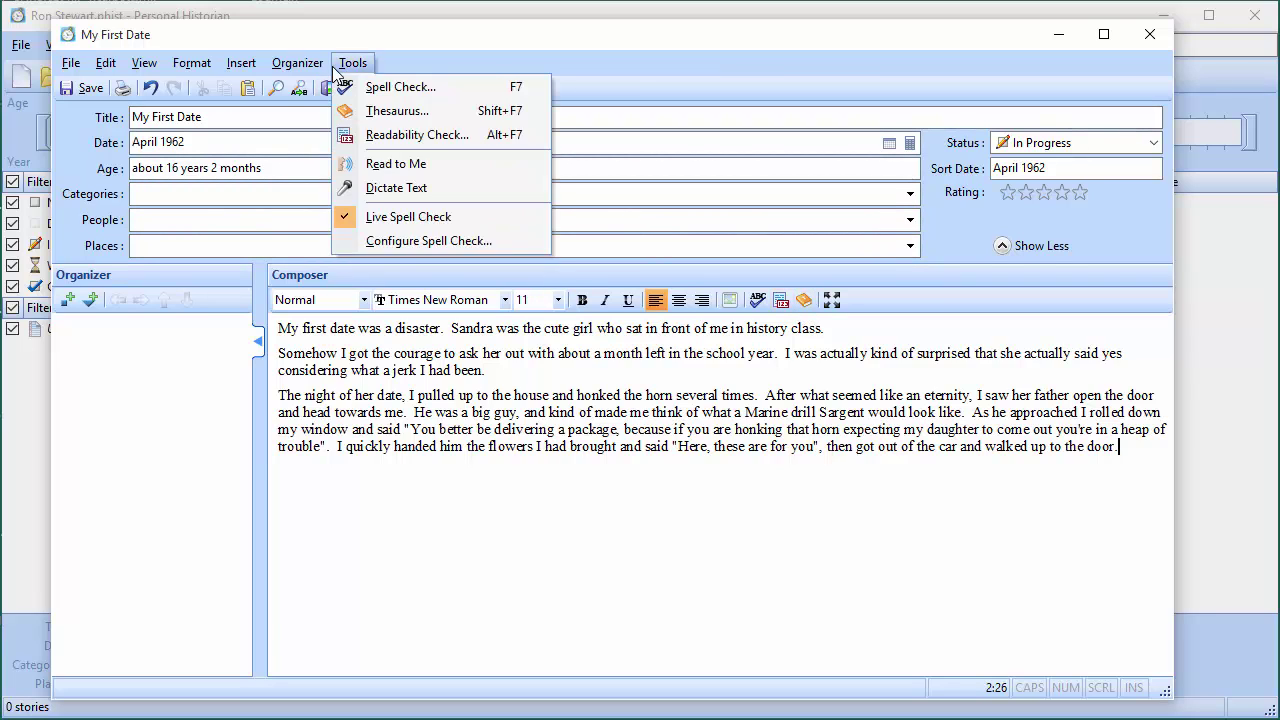
mouse_move(278, 66)
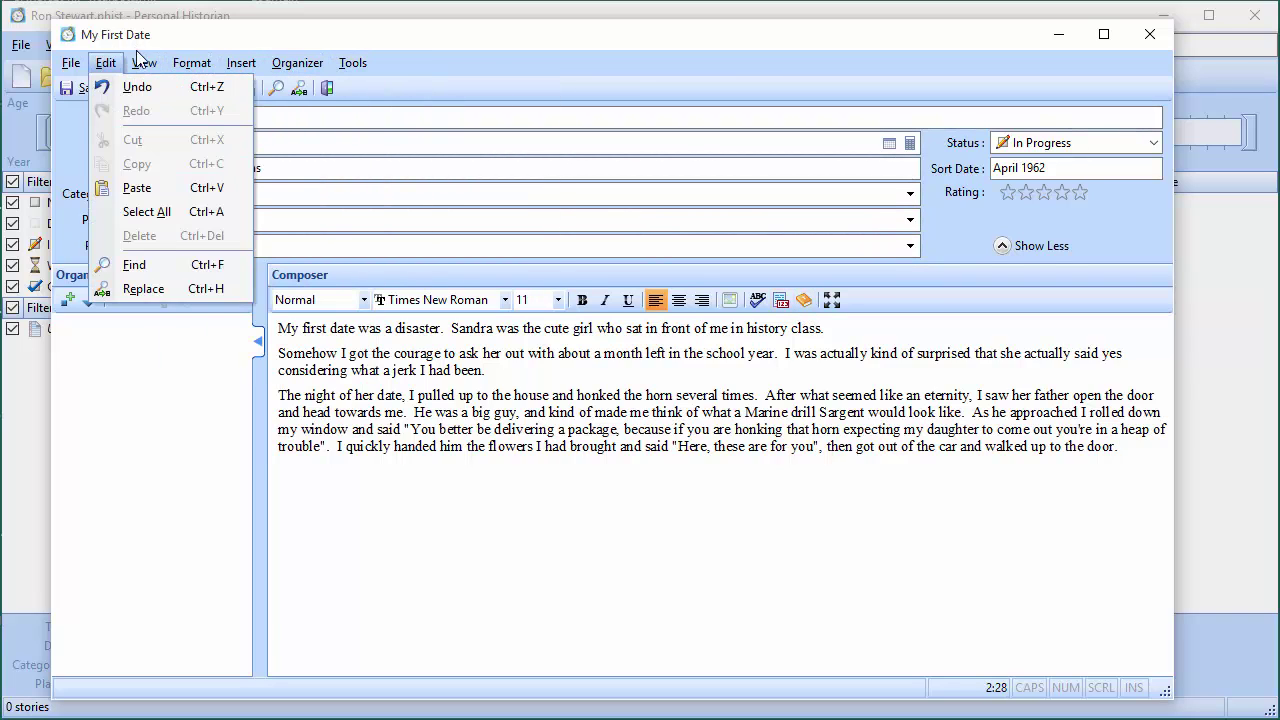
left_click(201, 42)
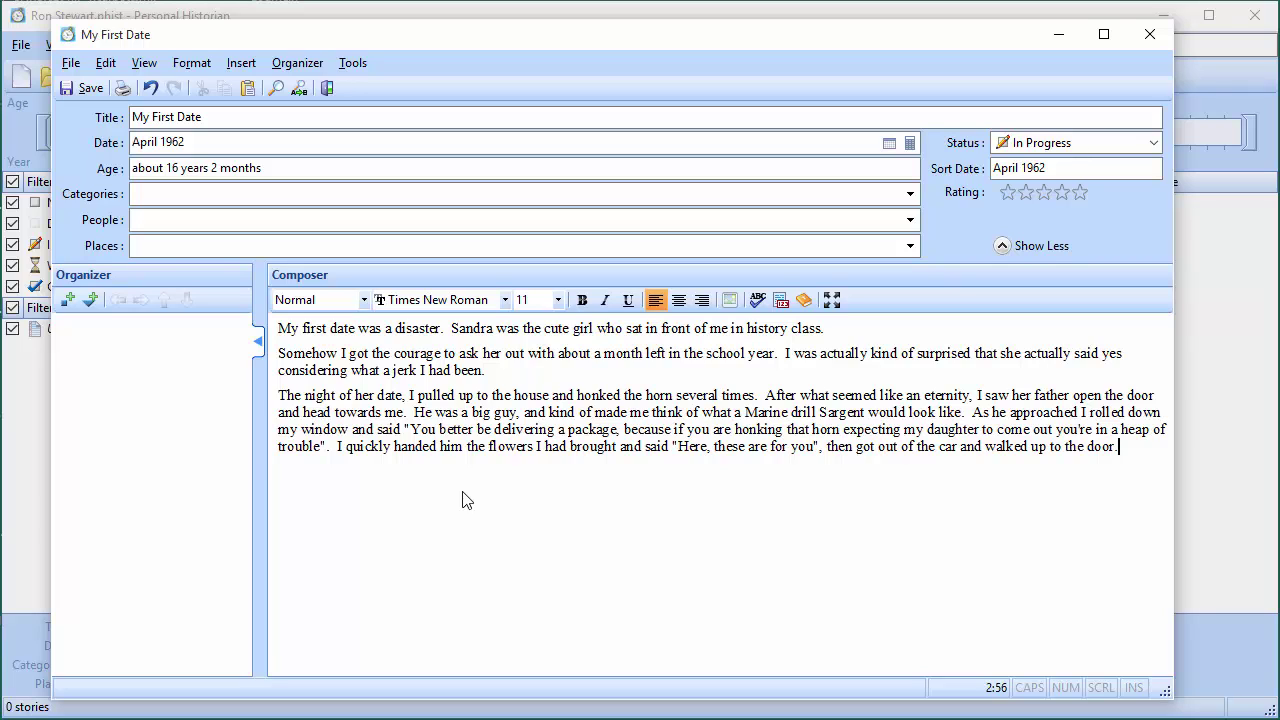
Open the story's Categories list and choose Add New for a new category
left_click(150, 194)
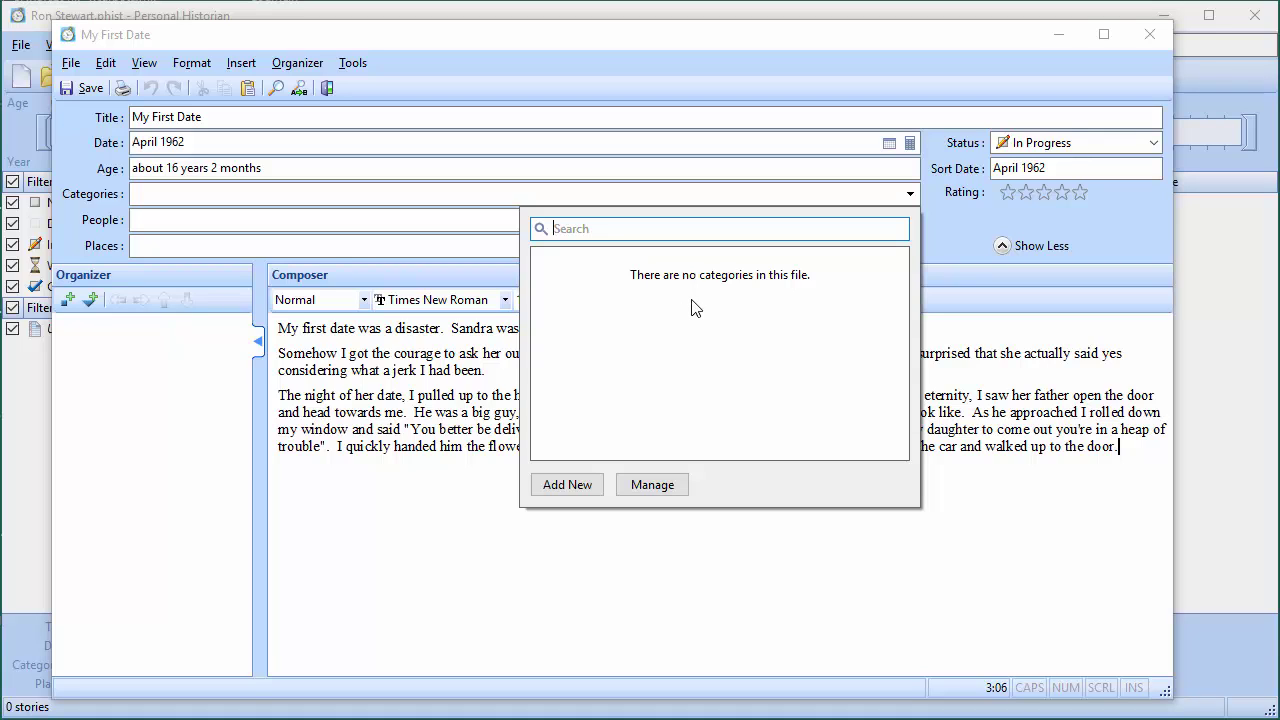
left_click(567, 485)
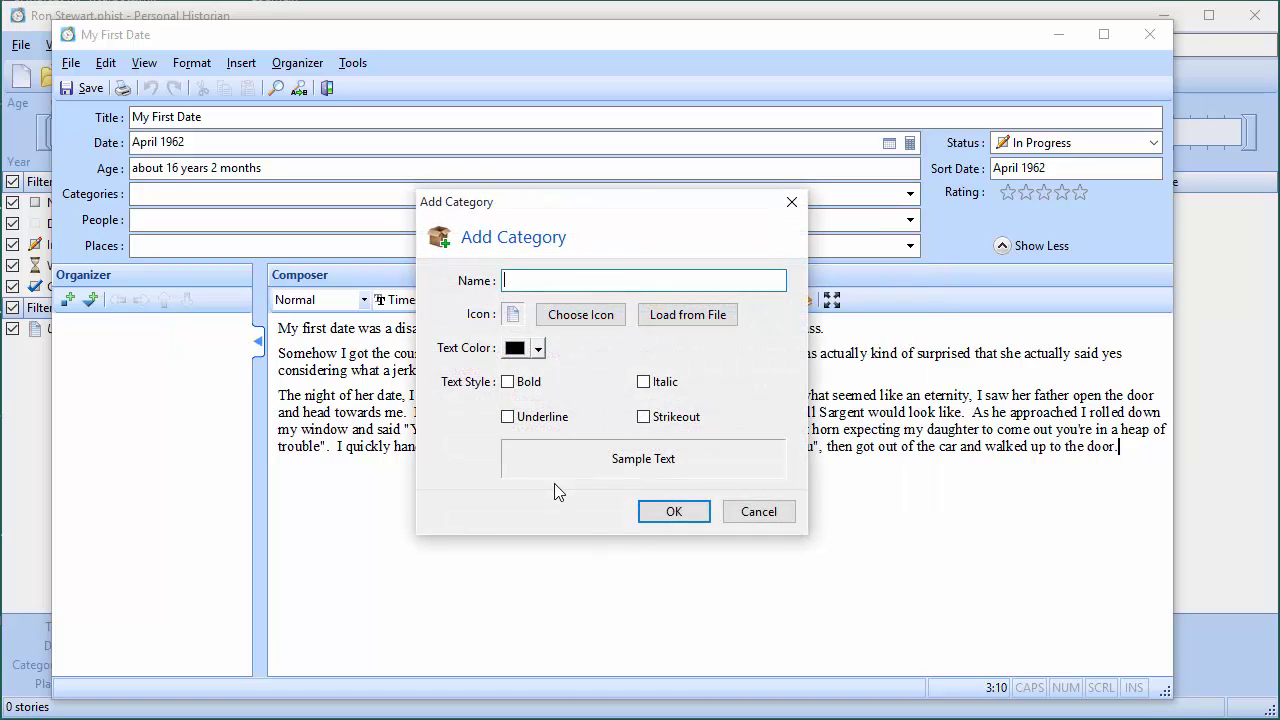
Create the category 'My Teen Years' with a red flag icon and assign it to the story
type("My Teen Years")
left_click(579, 316)
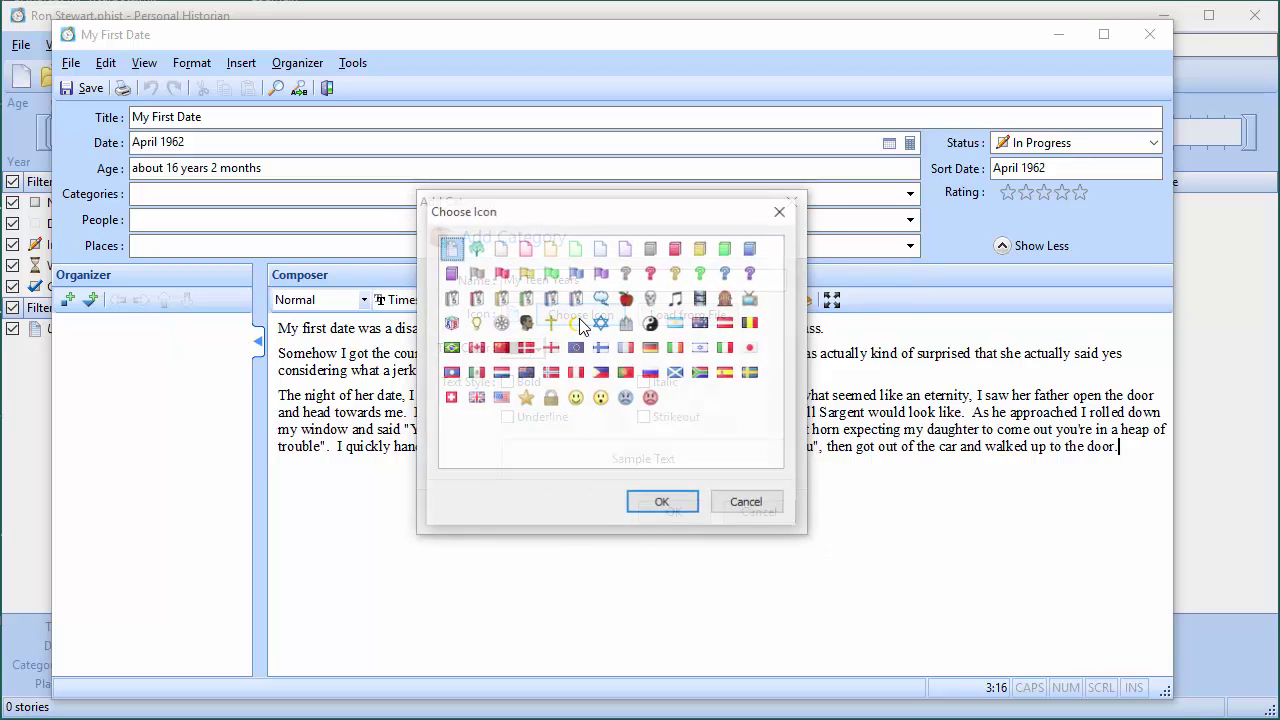
left_click(501, 272)
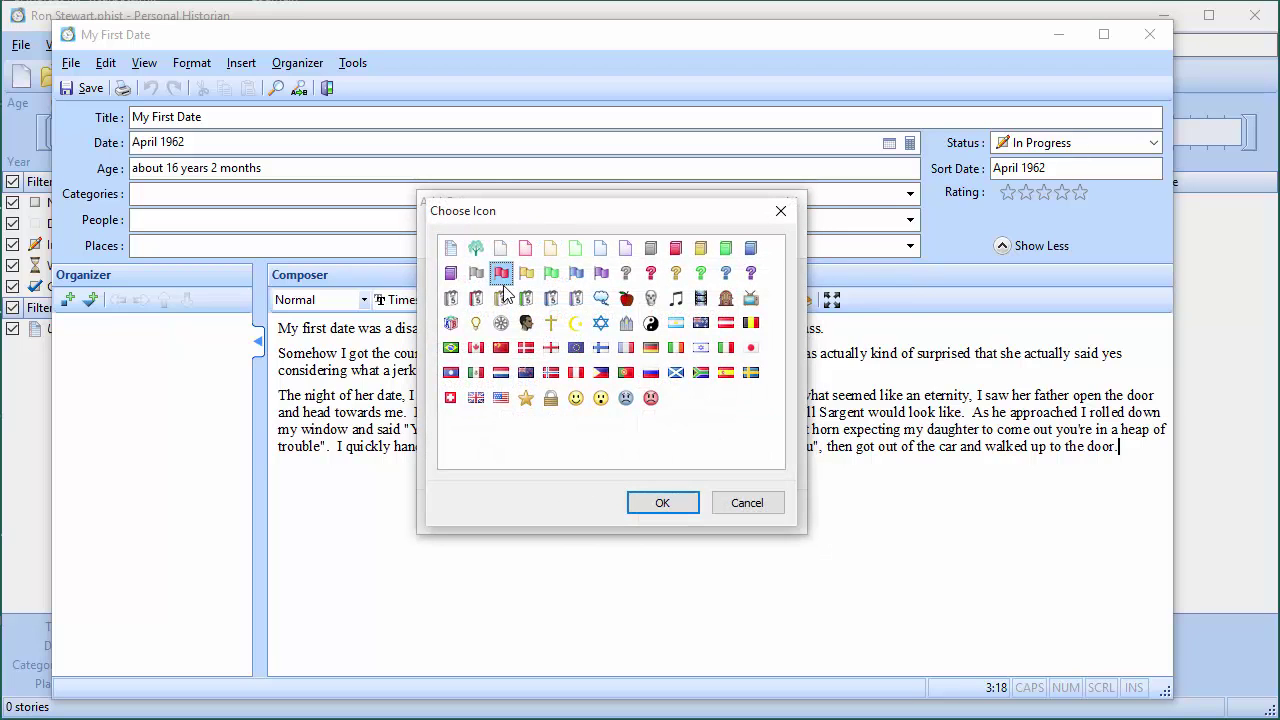
left_click(661, 503)
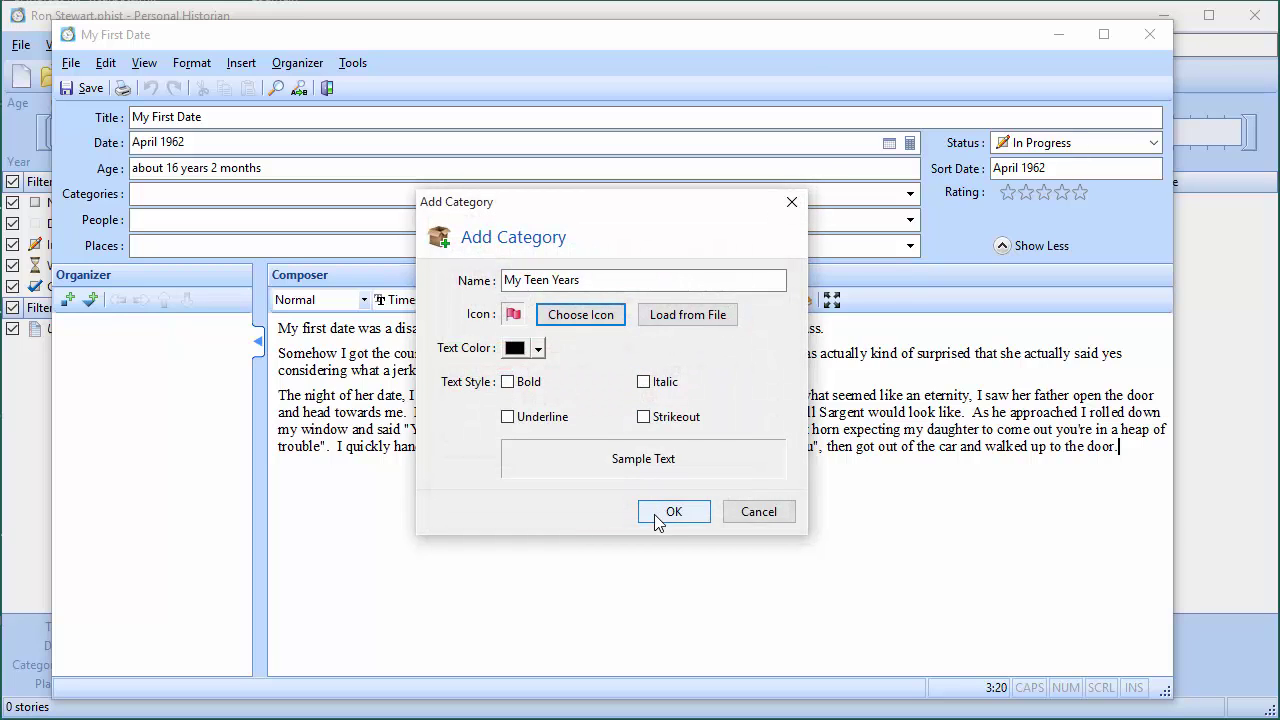
left_click(663, 512)
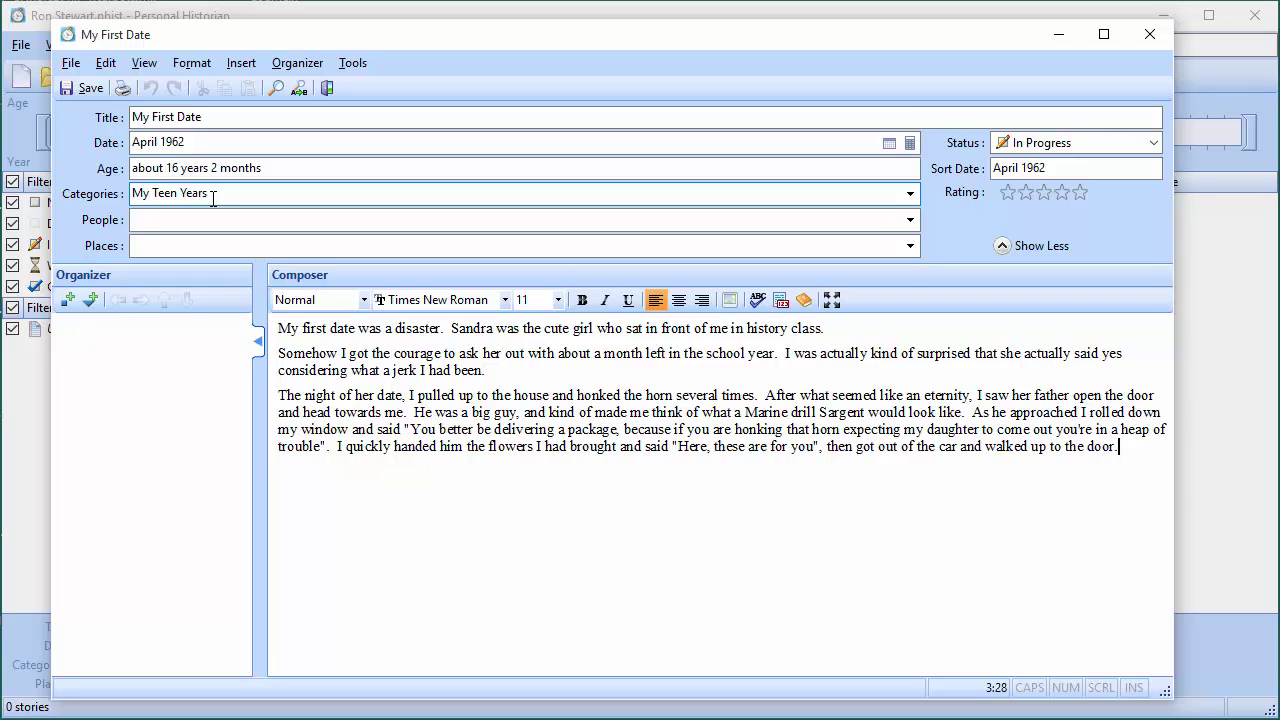
left_click(212, 197)
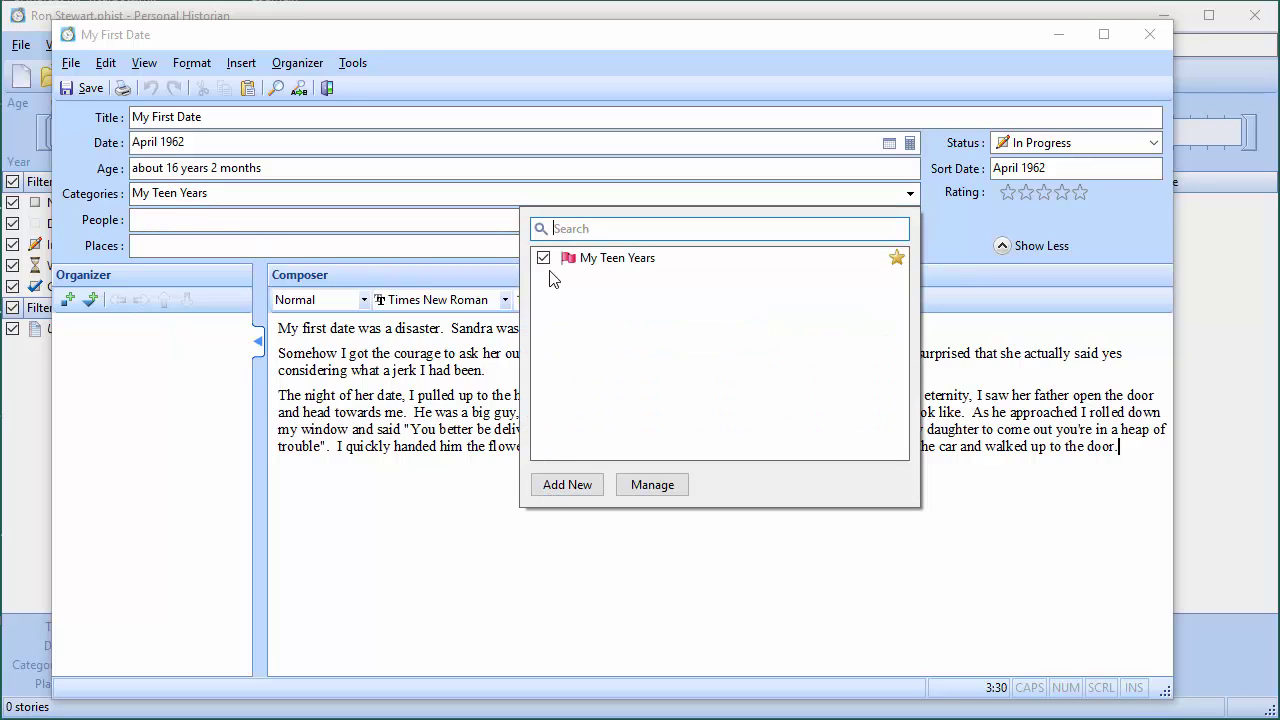
left_click(457, 414)
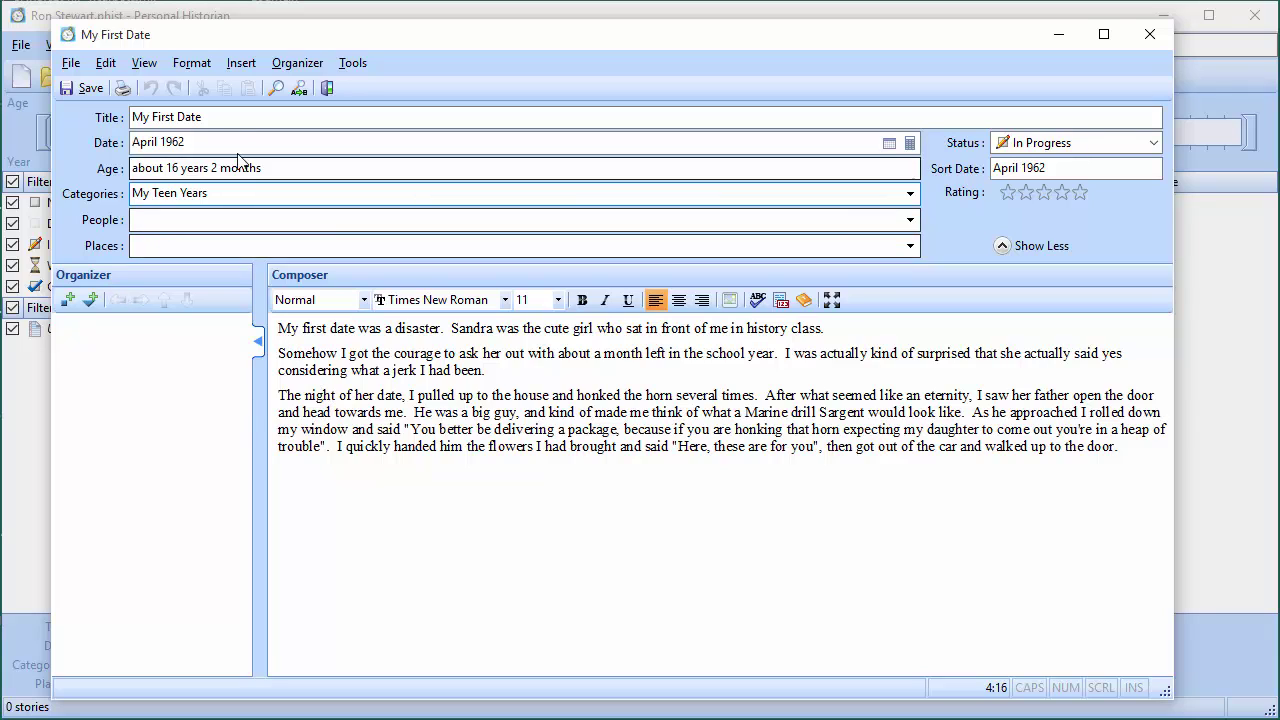
left_click(286, 330)
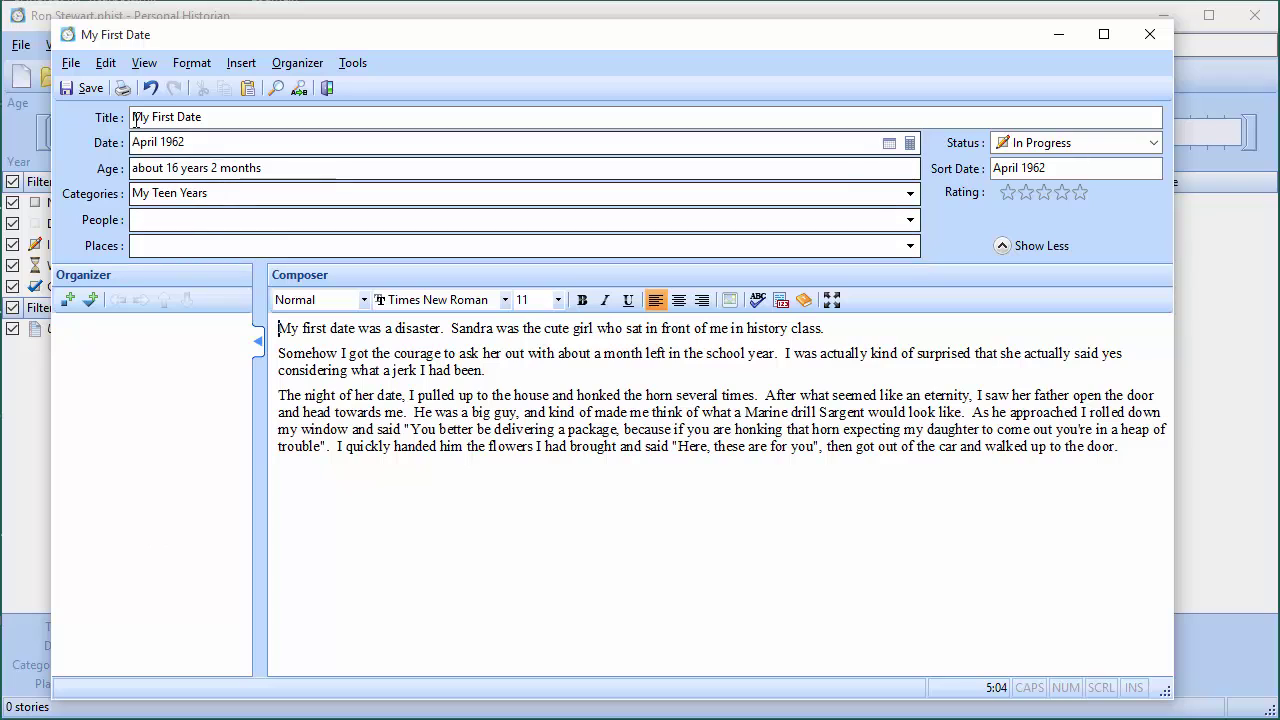
Save the My First Date story and close its window
left_click(91, 89)
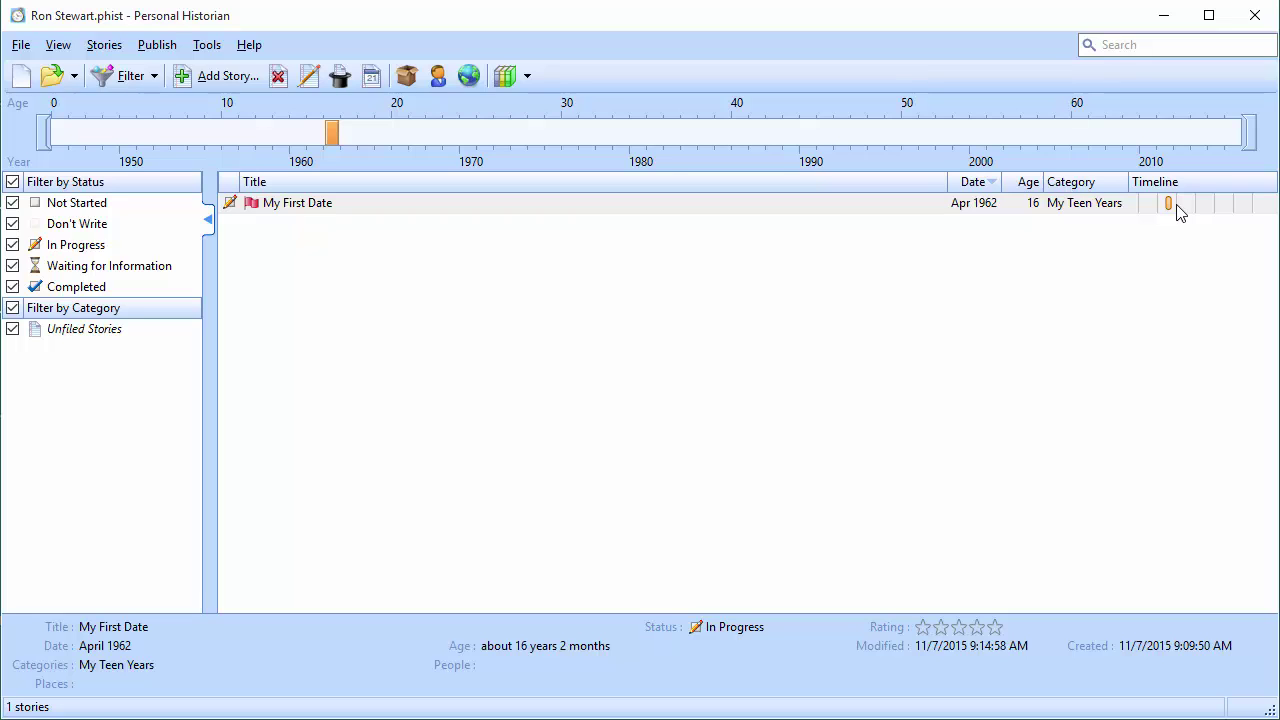
Start a new story titled 'Getting a New Puppy' with age 6
left_click(204, 74)
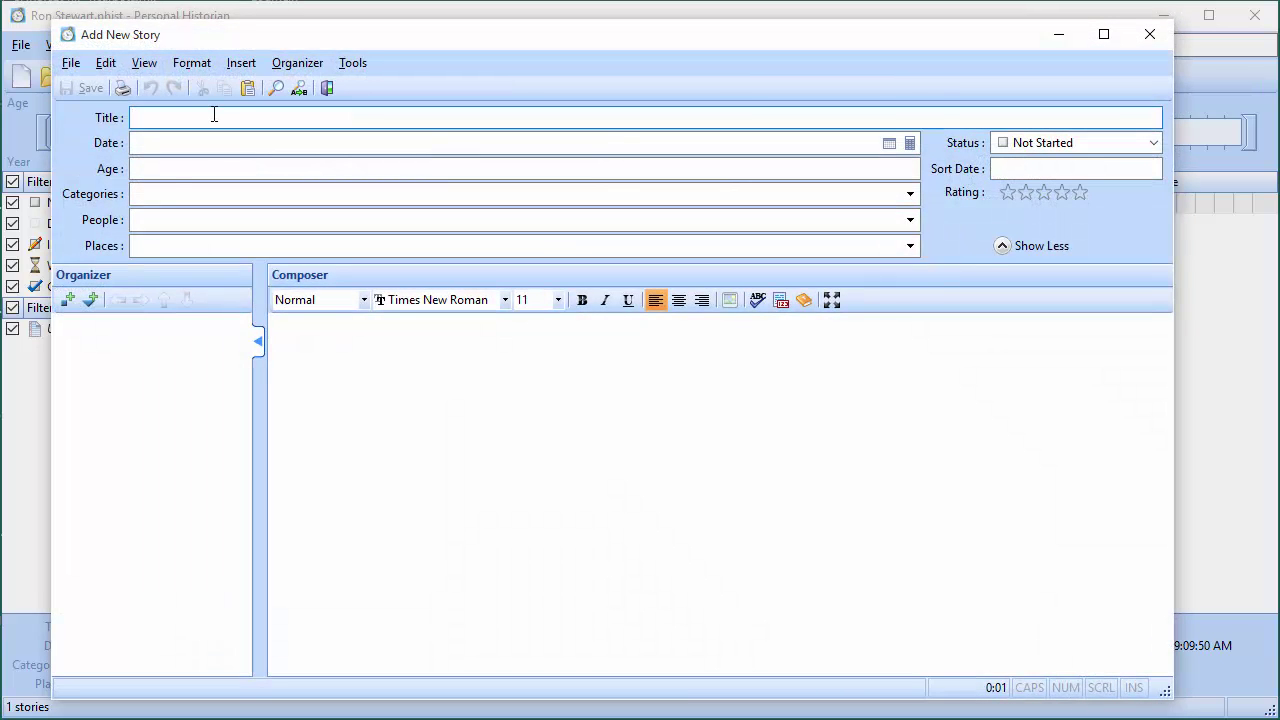
type("Getting")
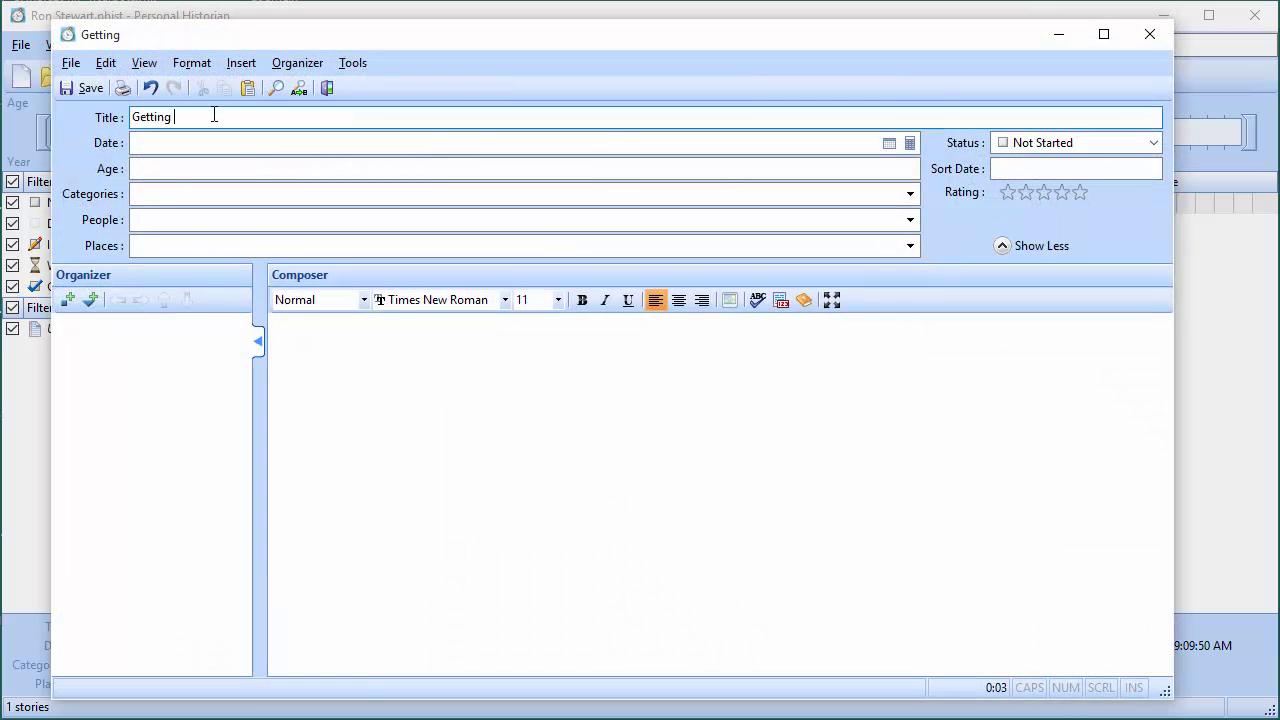
type(" a New Pup")
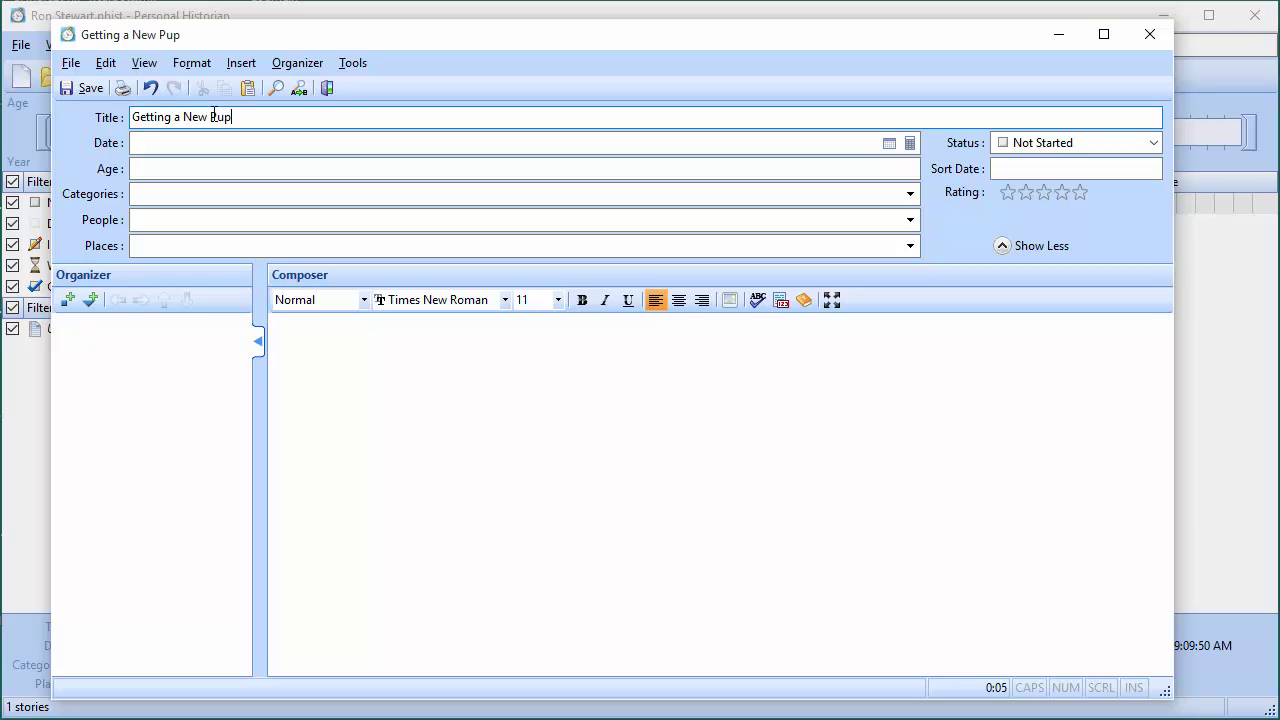
type("py")
left_click(150, 166)
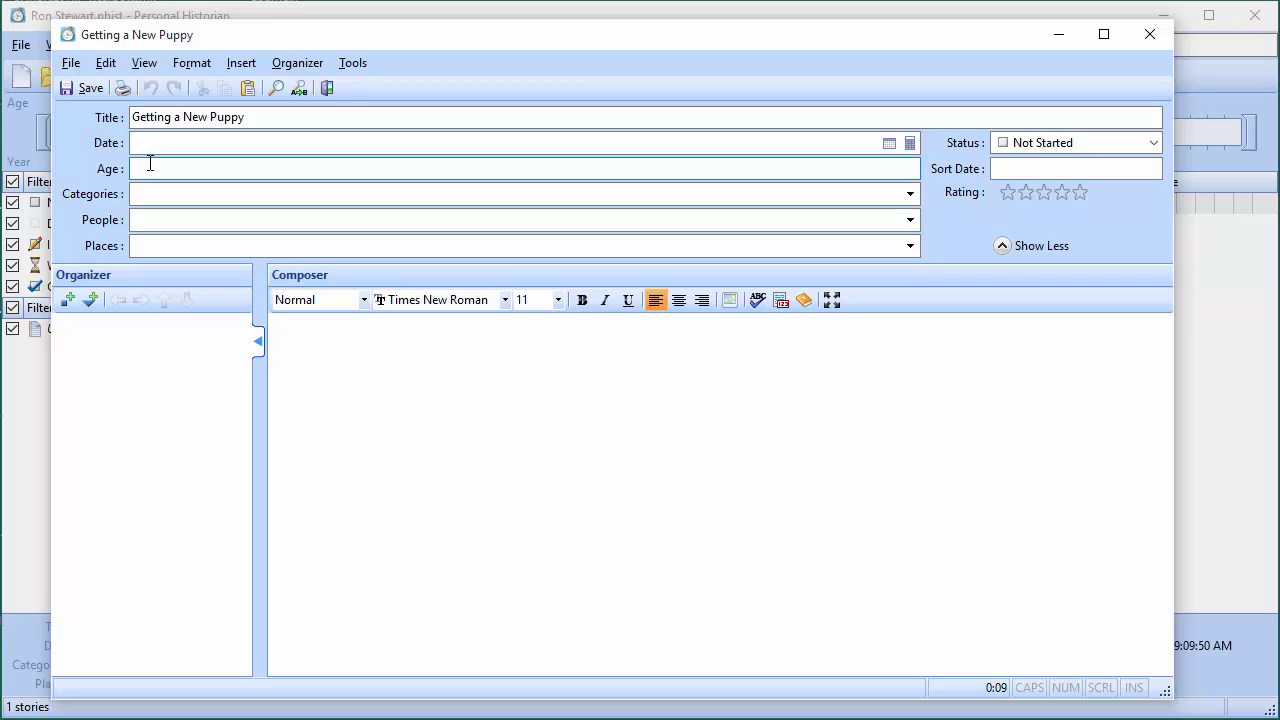
type("9")
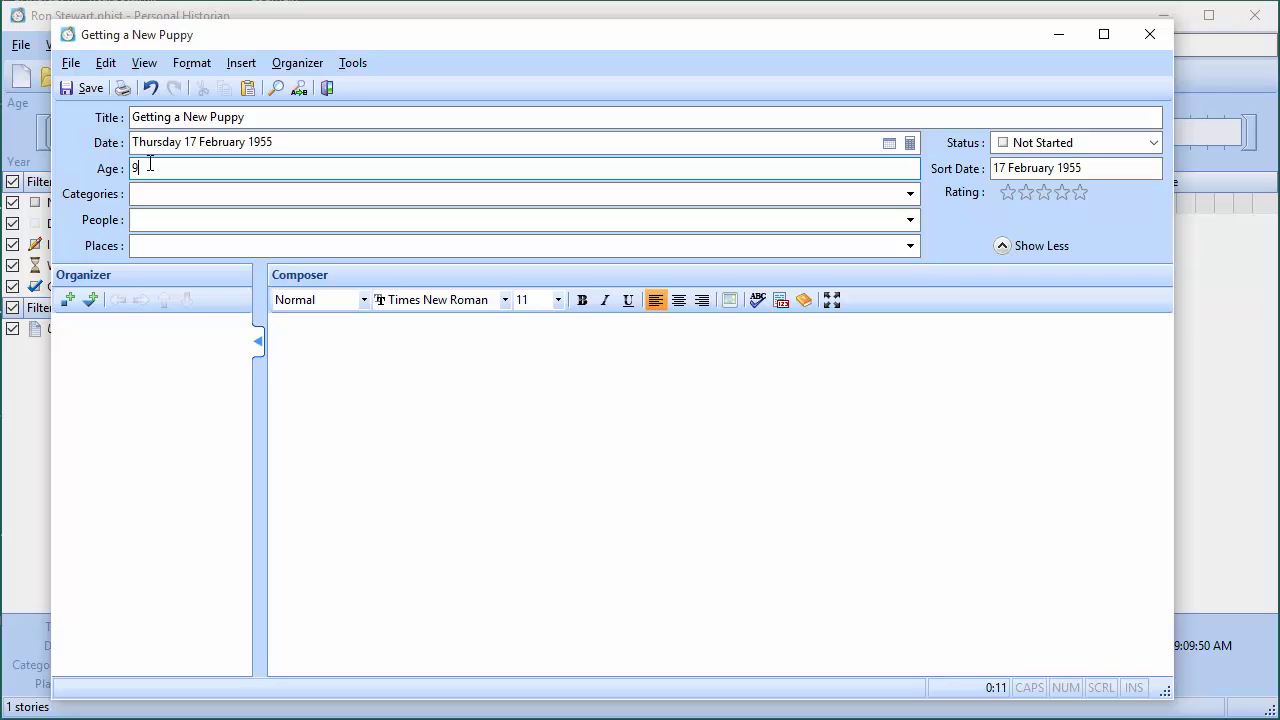
key("BackSpace")
type("6")
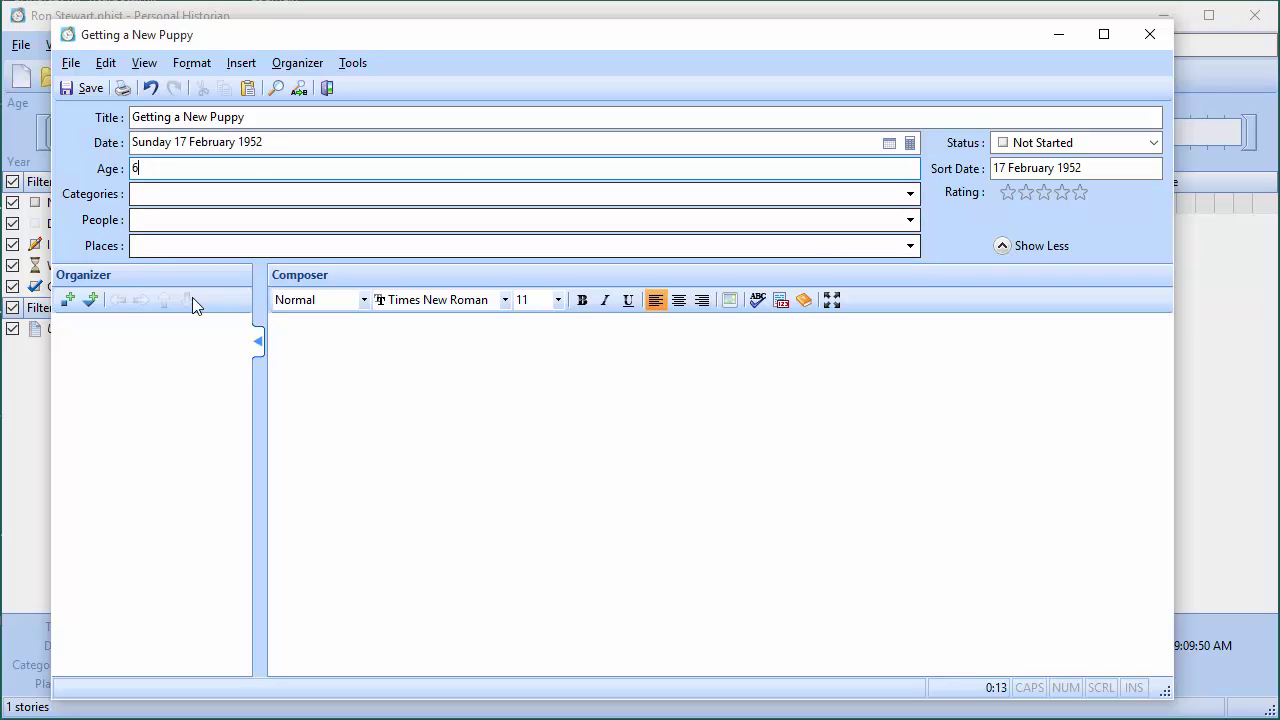
Paste the puppy story text and place the cursor before its first paragraph
left_click(390, 405)
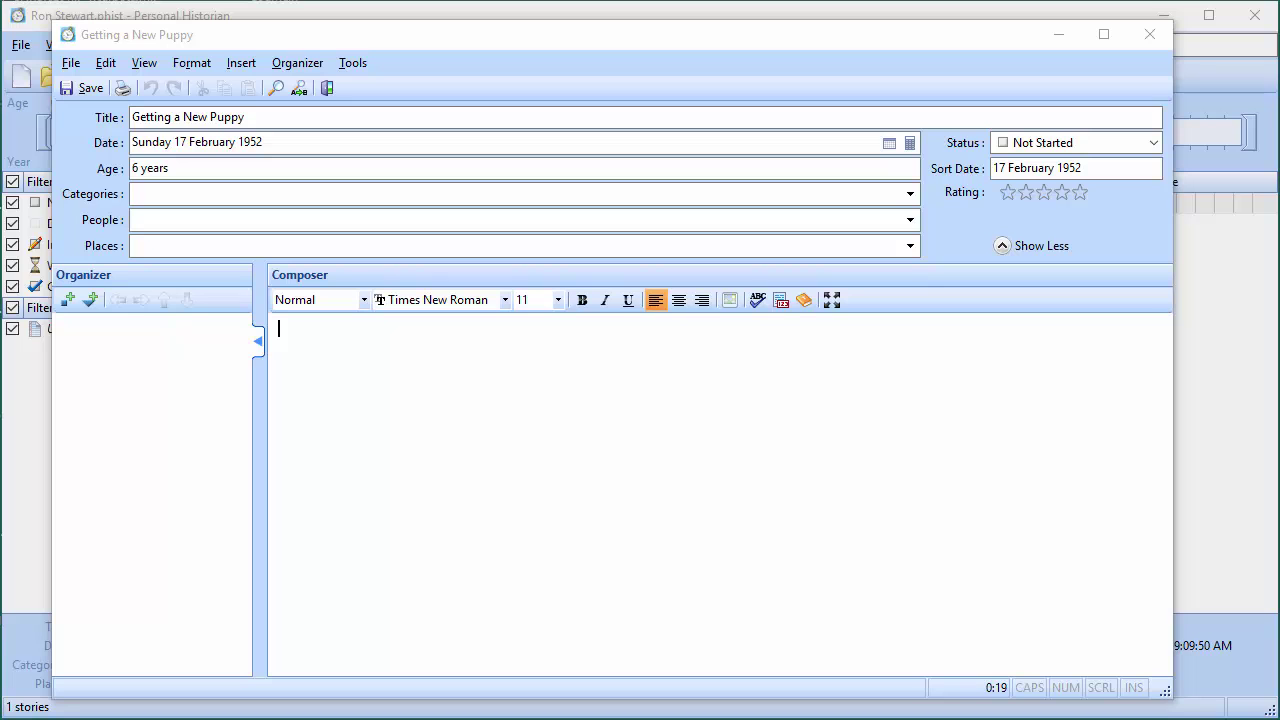
left_click(596, 474)
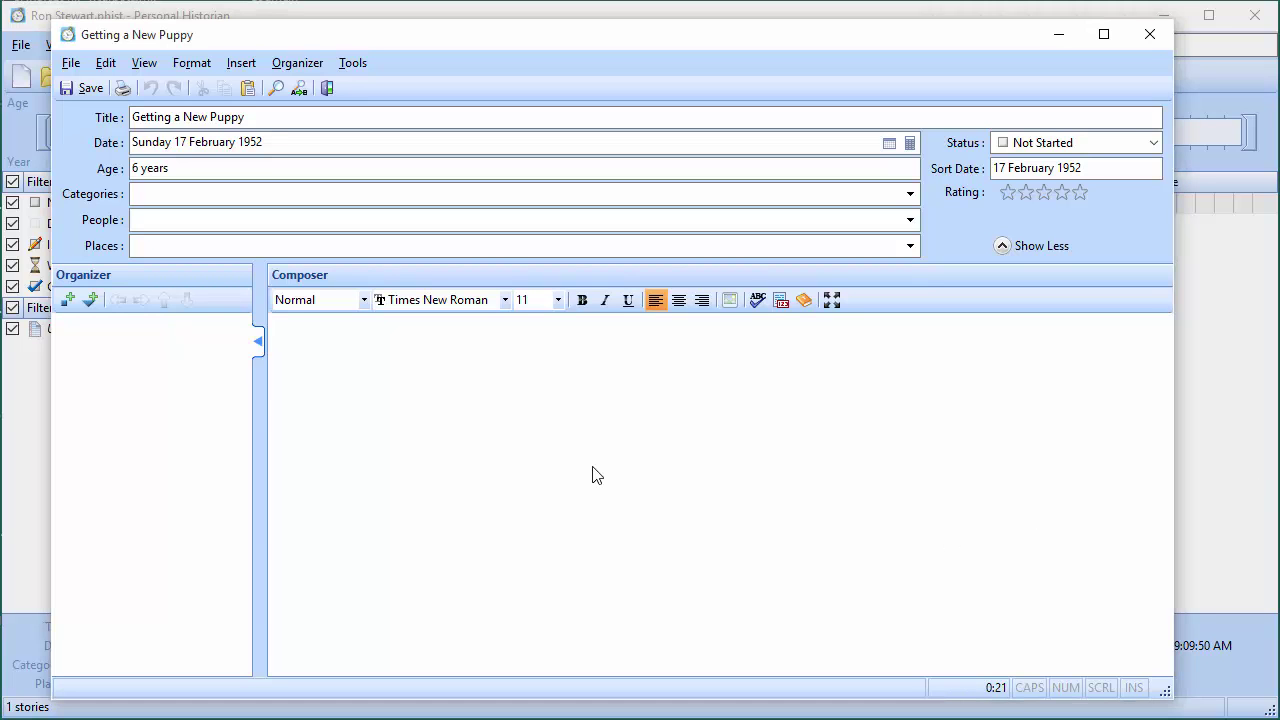
key("ctrl+v")
scroll(596, 474, "up", 2)
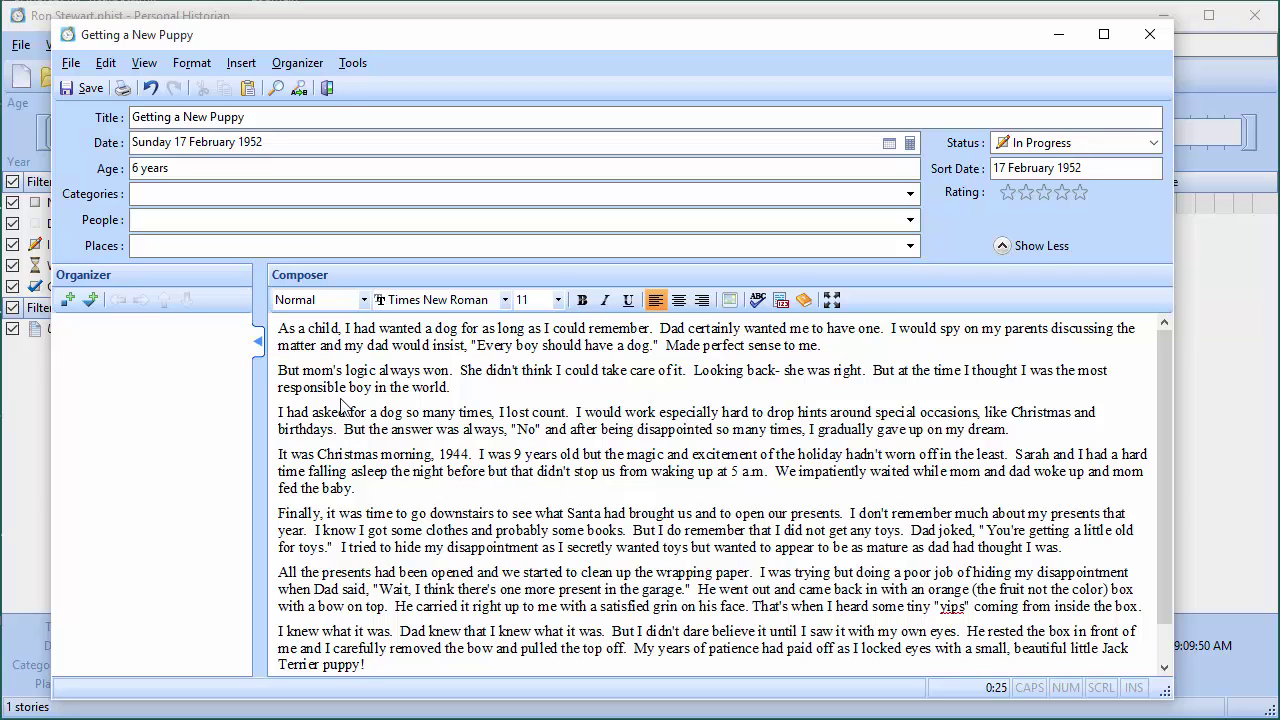
left_click(279, 332)
Insert the puppy.png picture at the top of the story
left_click(729, 301)
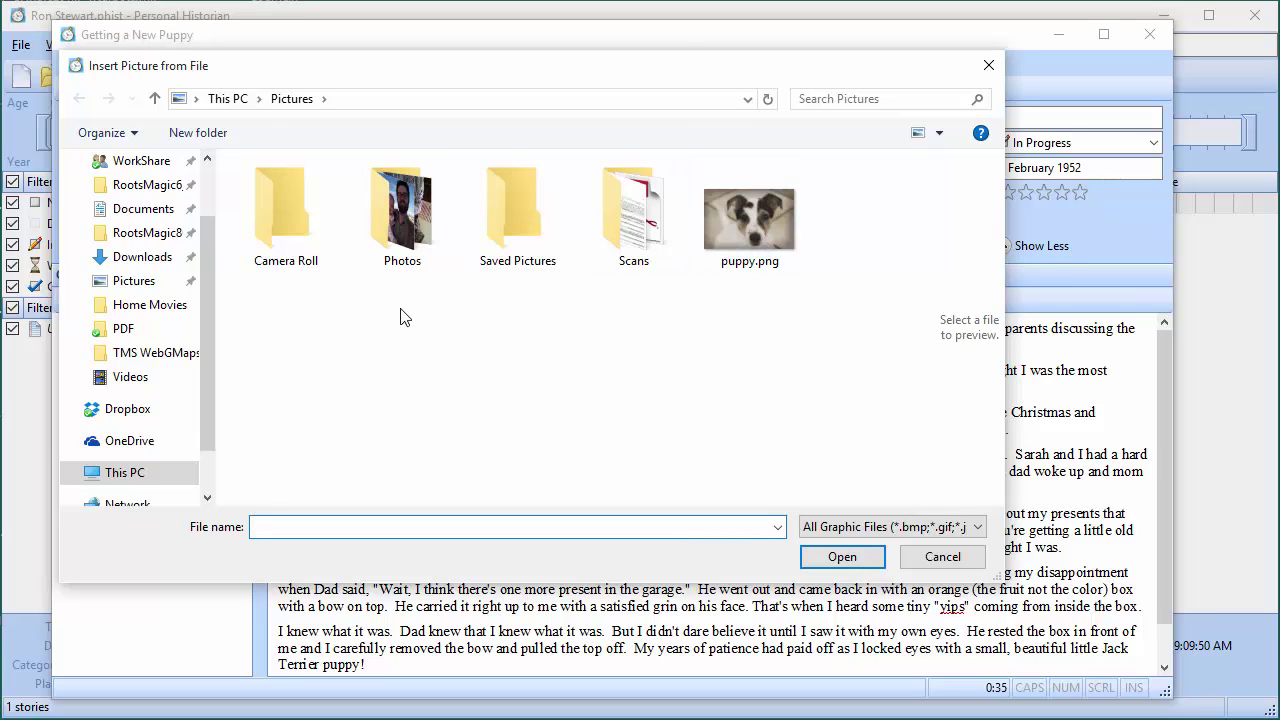
left_click(722, 234)
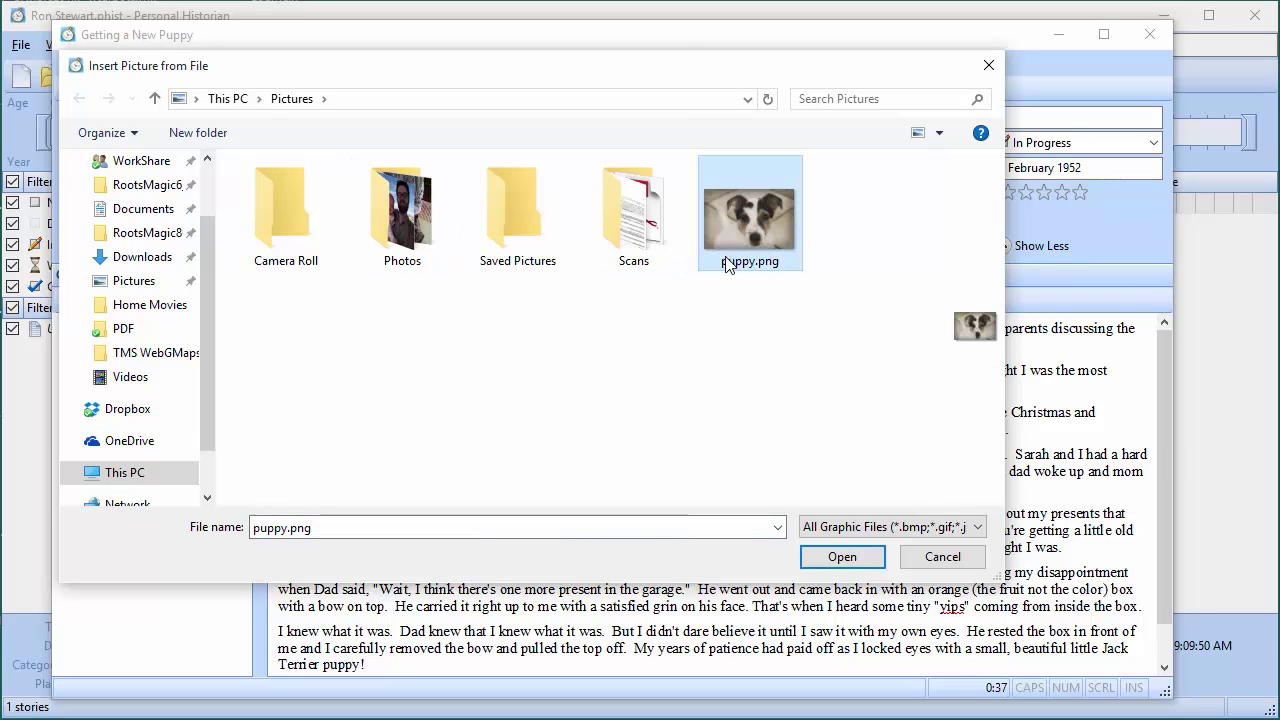
left_click(843, 557)
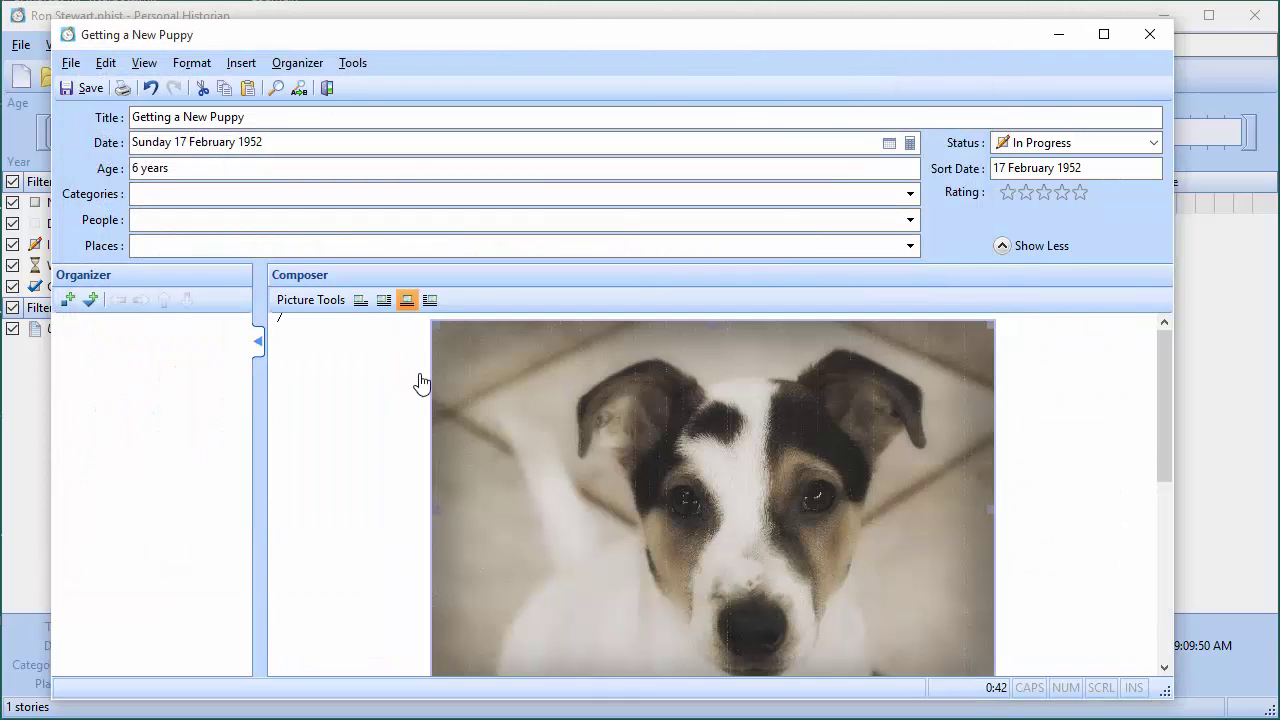
Shrink the puppy photo and align it left so the text wraps on its right
left_click_drag(432, 321, 603, 563)
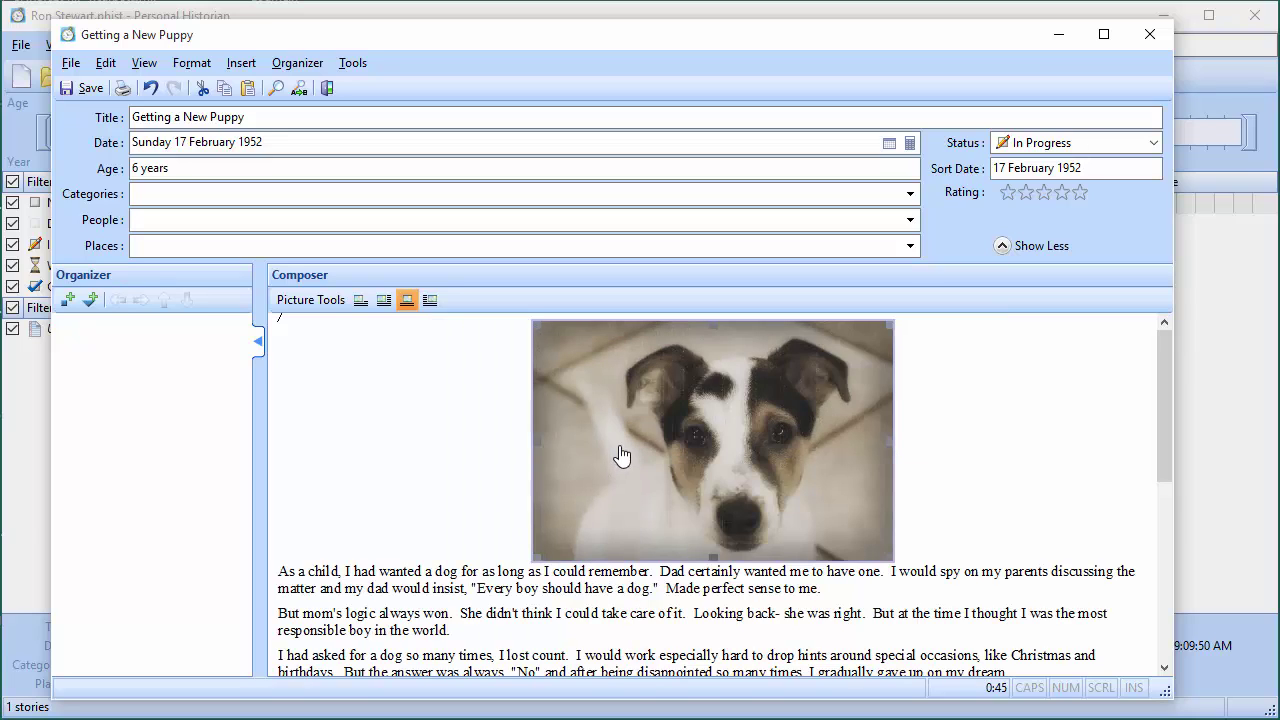
left_click(383, 301)
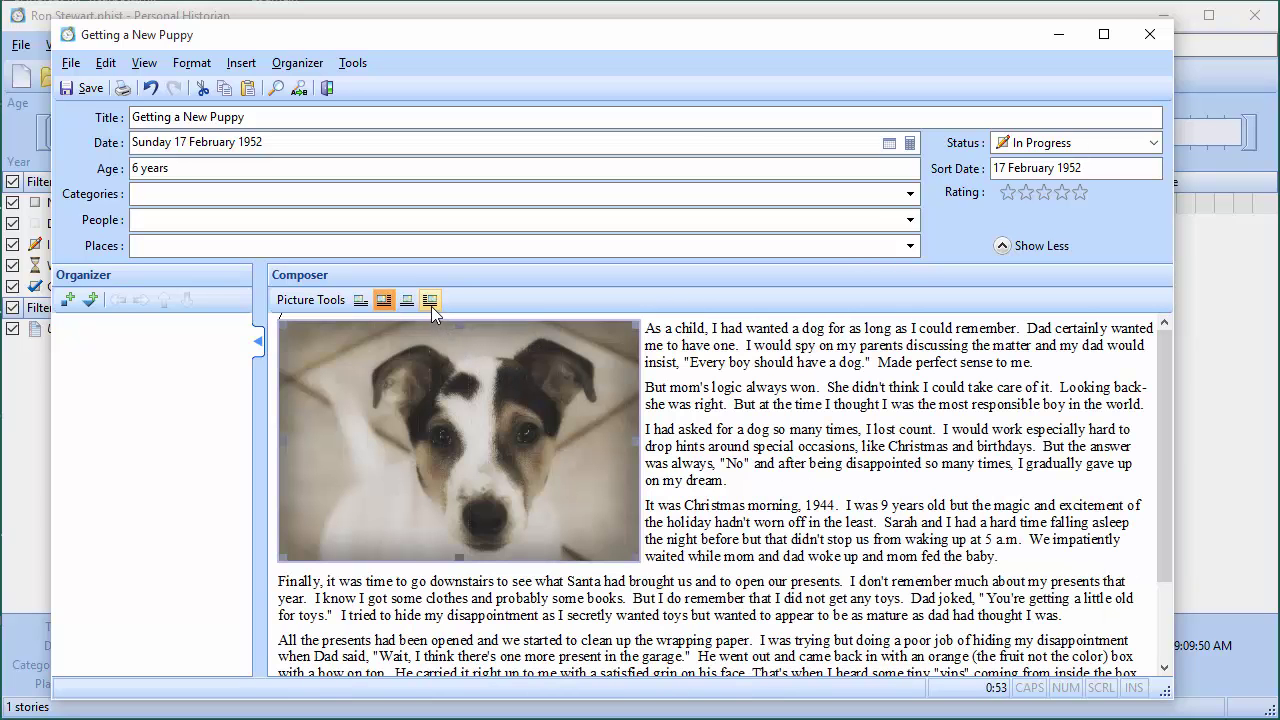
left_click(431, 306)
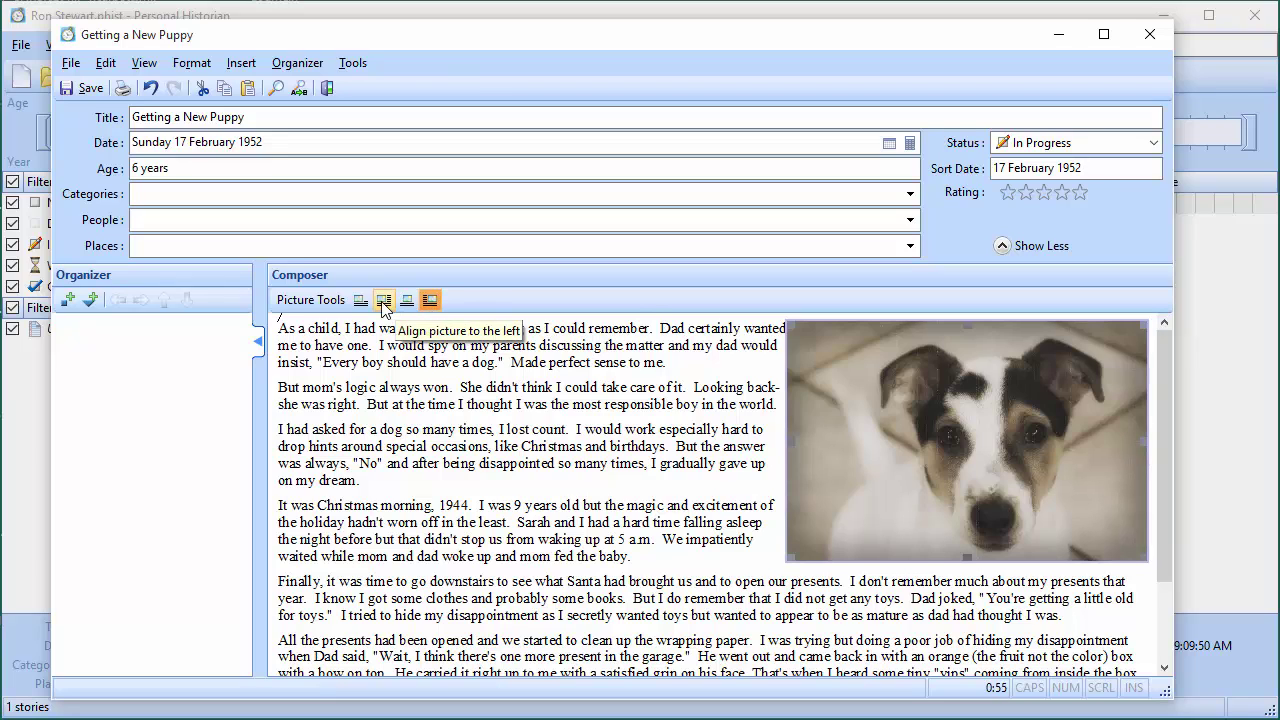
left_click(383, 301)
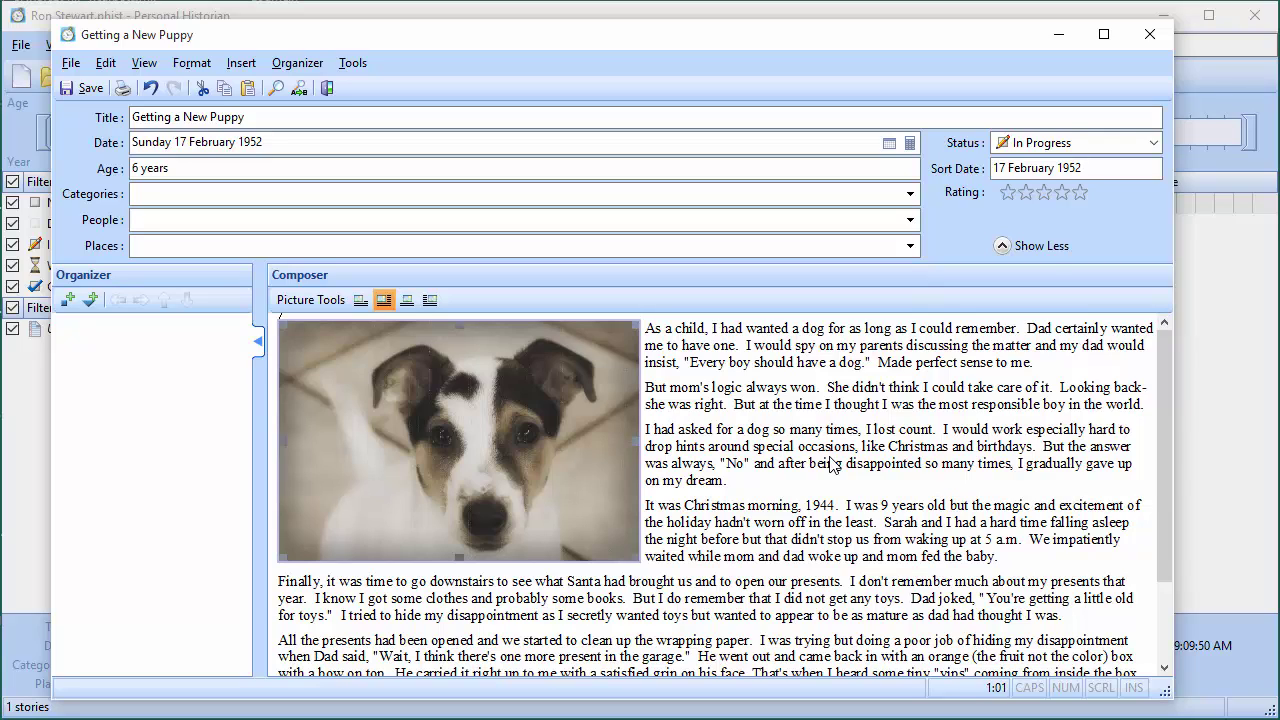
Create a category named 'The Early Years' with a smiley-face icon and assign the puppy story to it
left_click(217, 190)
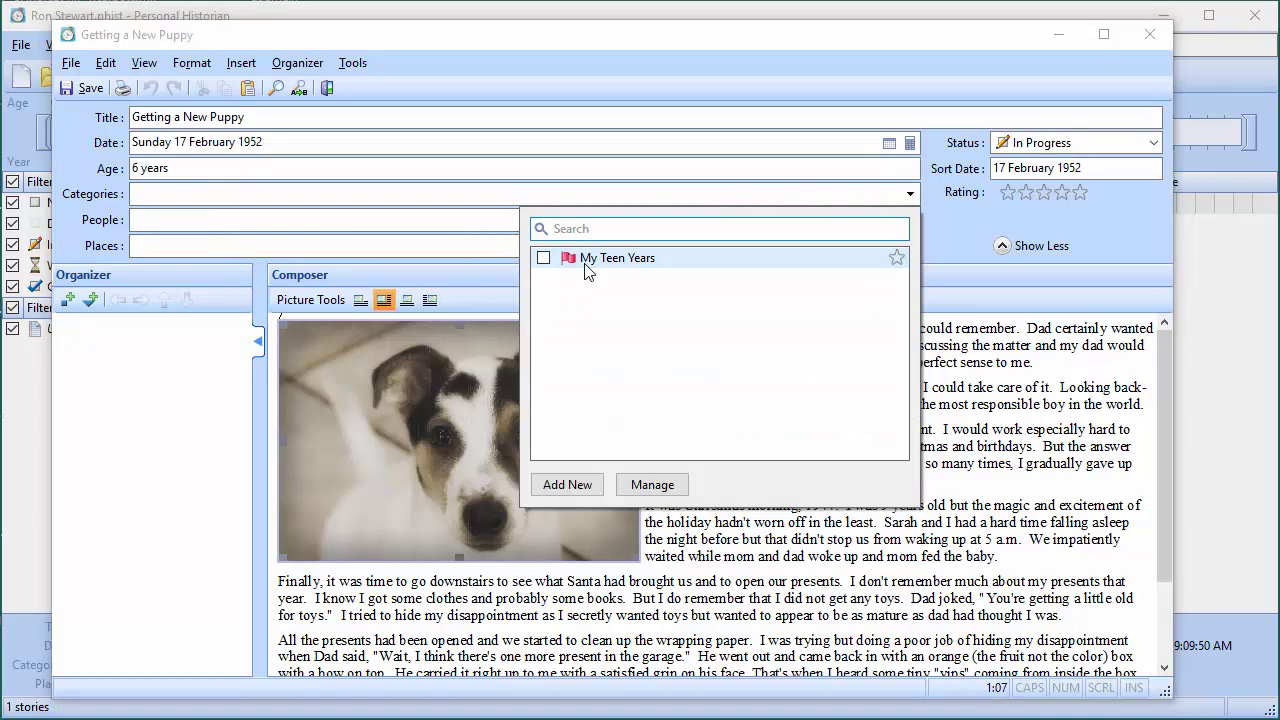
left_click(568, 484)
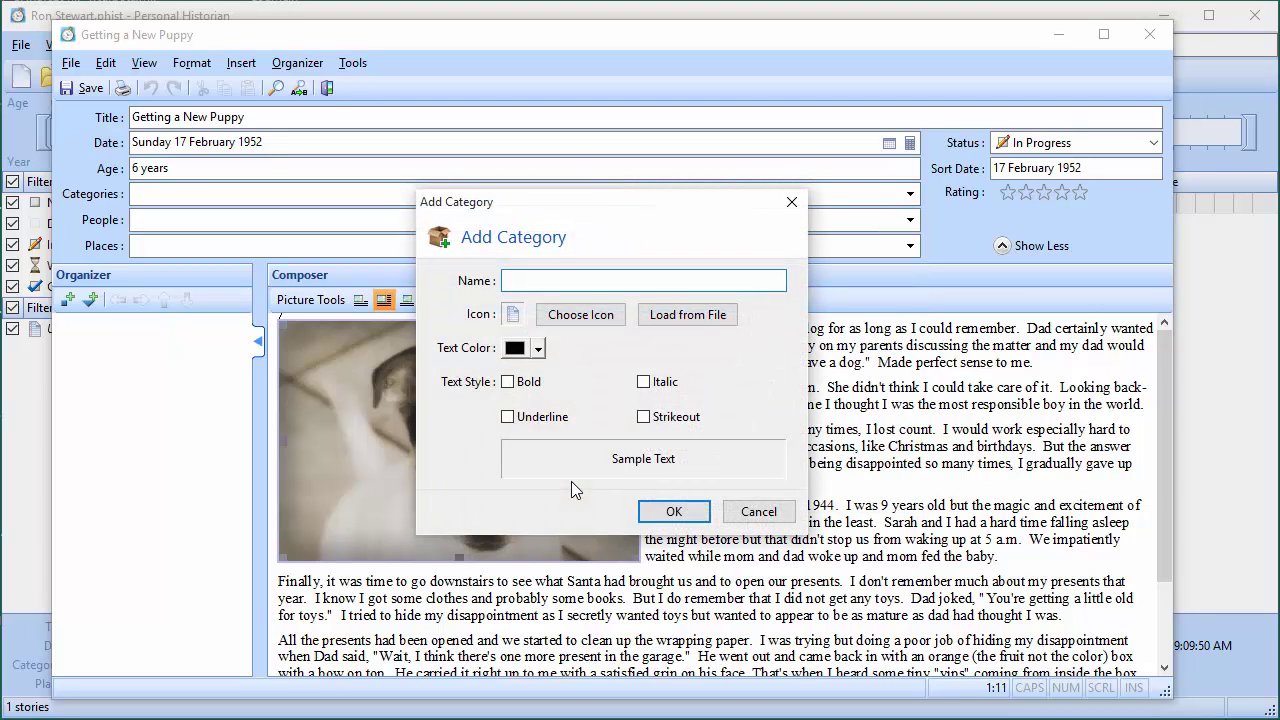
type("The Early Years")
left_click(565, 315)
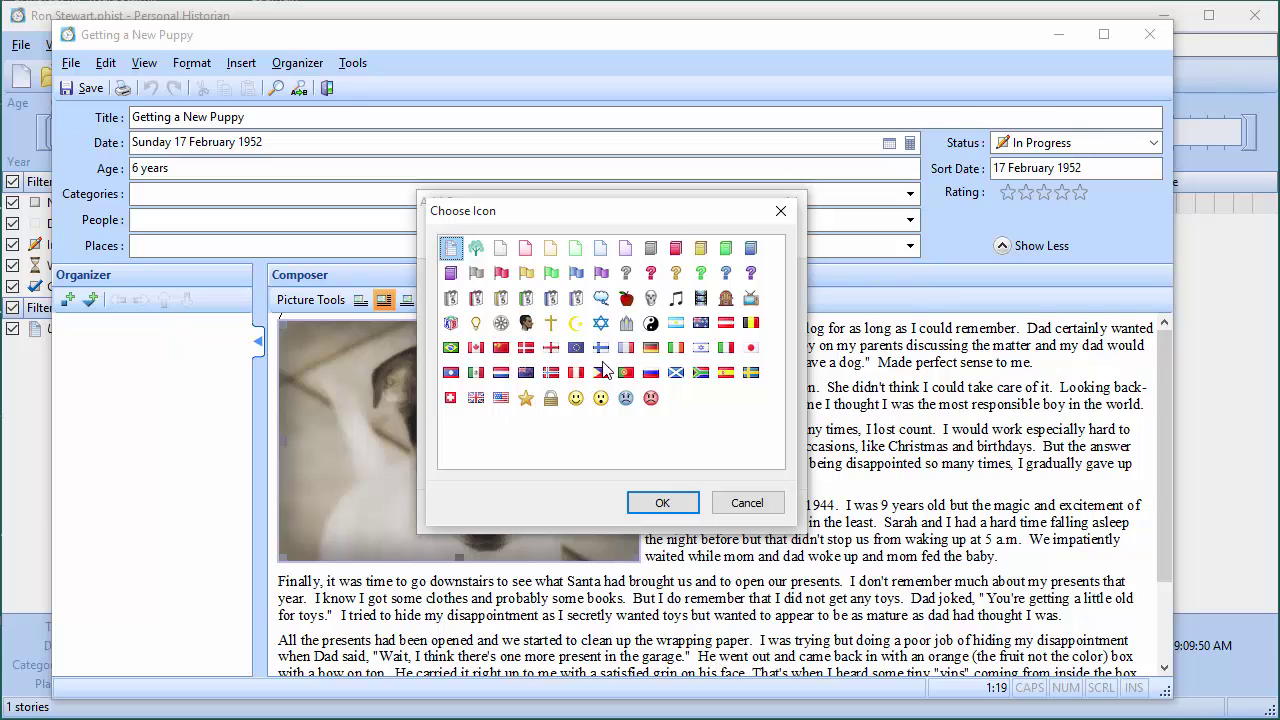
left_click(576, 399)
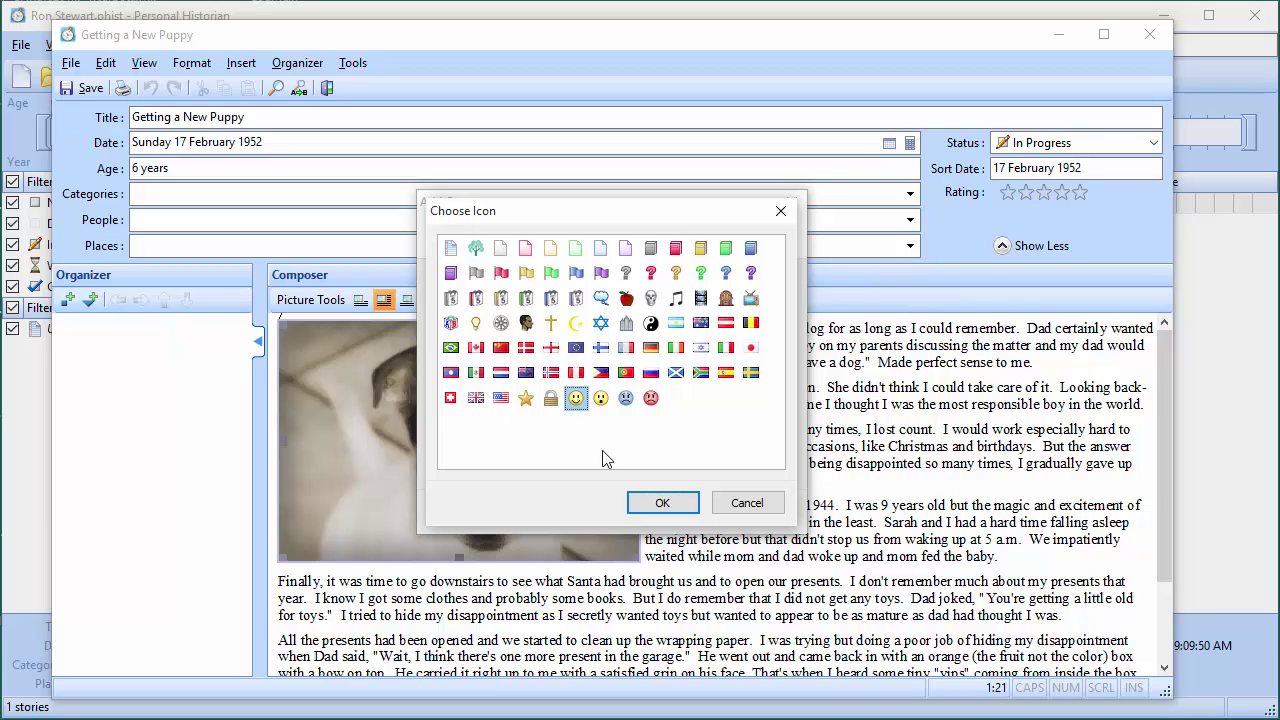
left_click(662, 503)
left_click(705, 513)
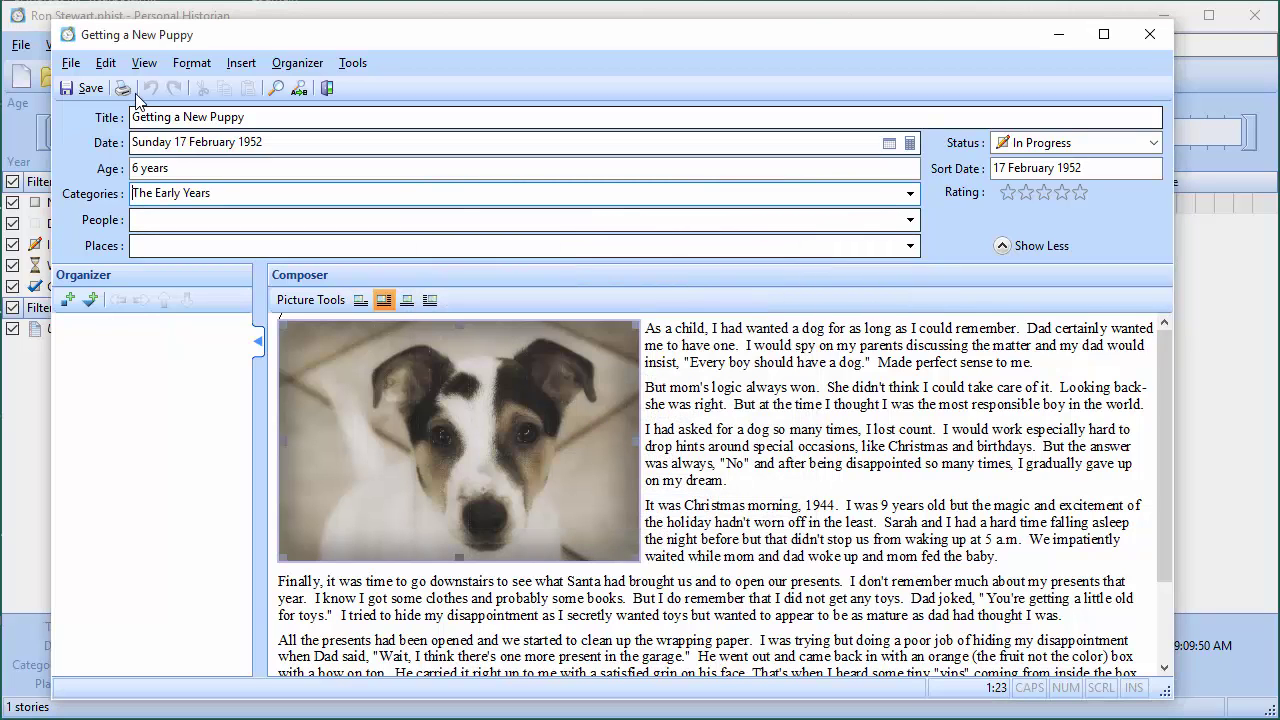
Save the Getting a New Puppy story
left_click(90, 88)
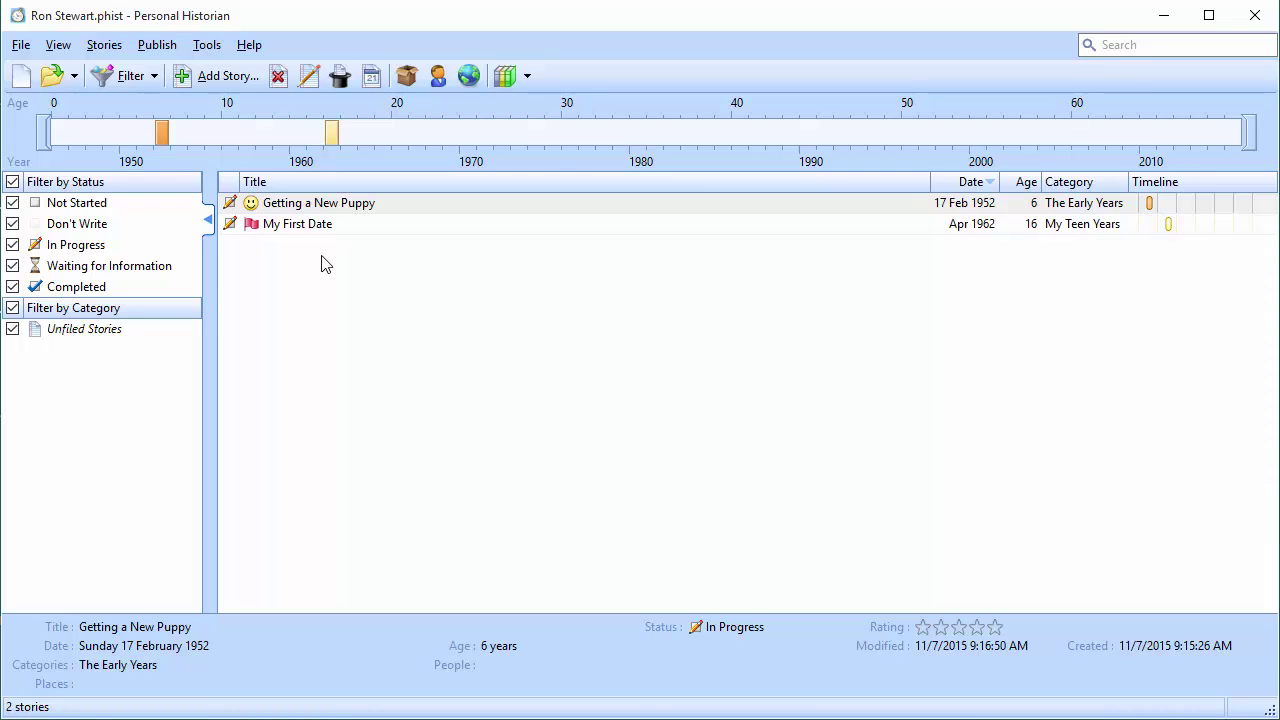
Set the Getting a New Puppy story's status to Completed and close the editor
left_click(300, 206)
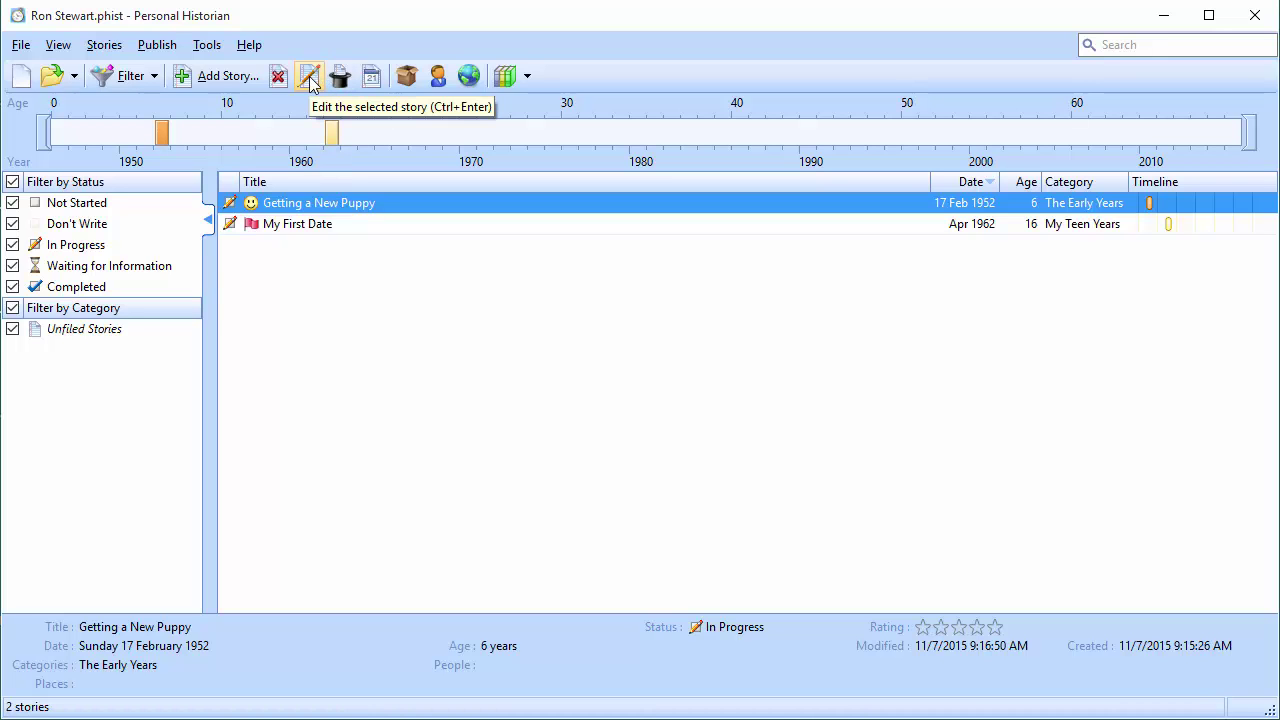
double_click(303, 203)
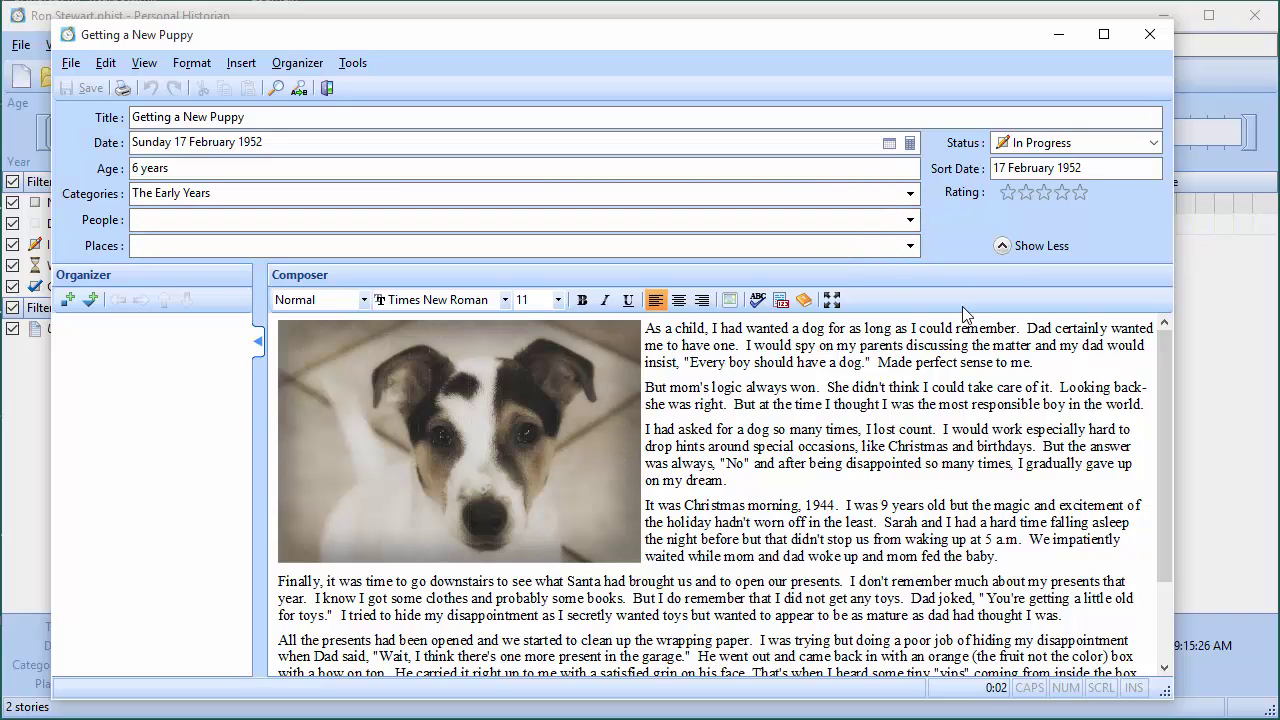
left_click(1088, 150)
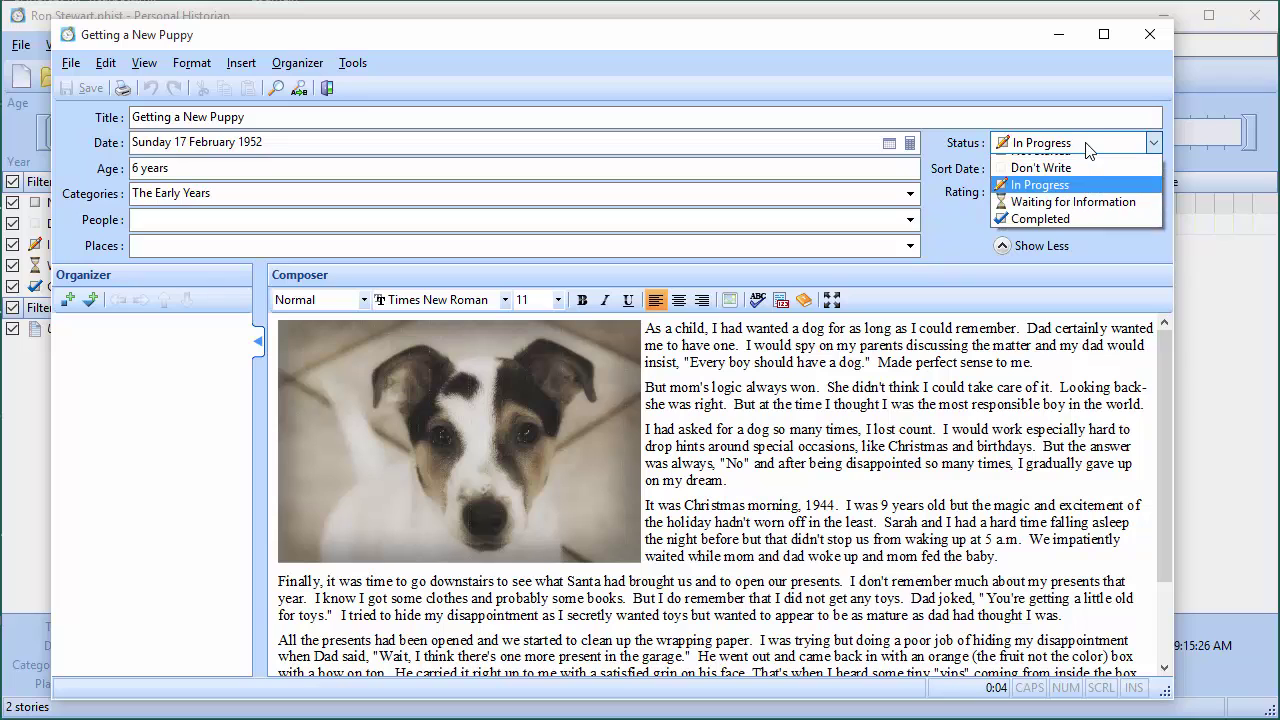
left_click(1060, 232)
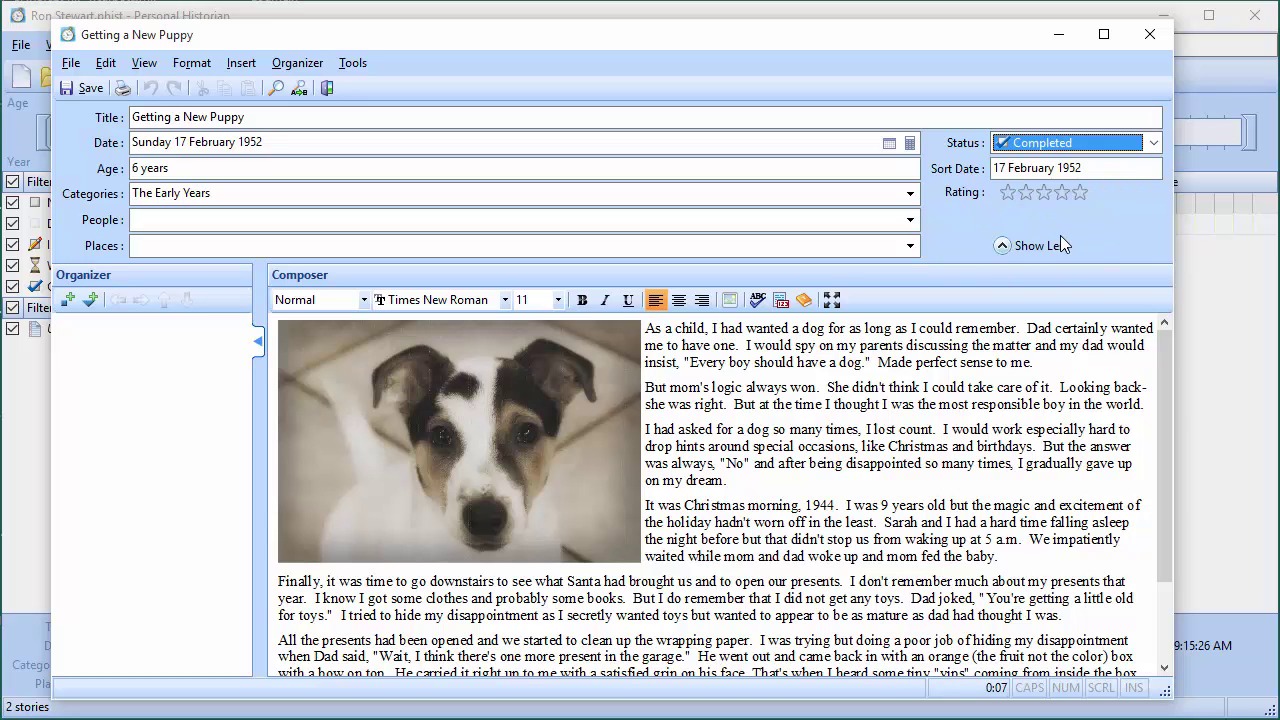
left_click(82, 88)
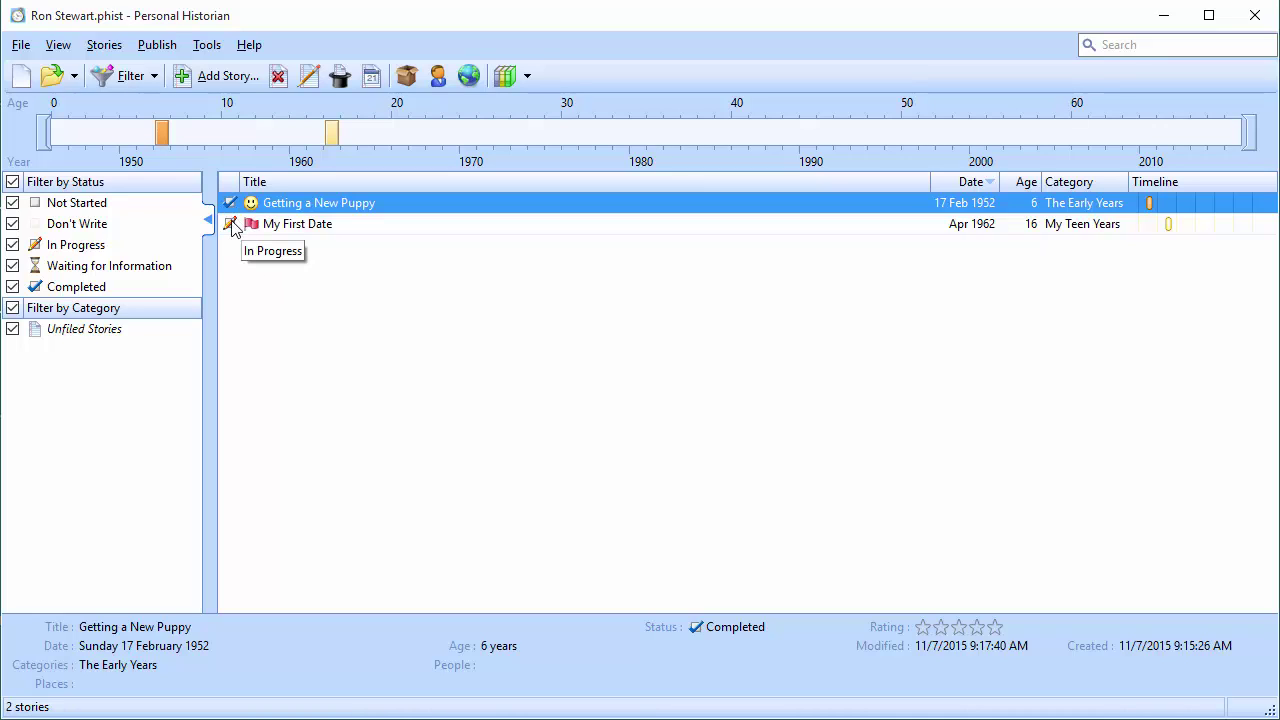
left_click(12, 246)
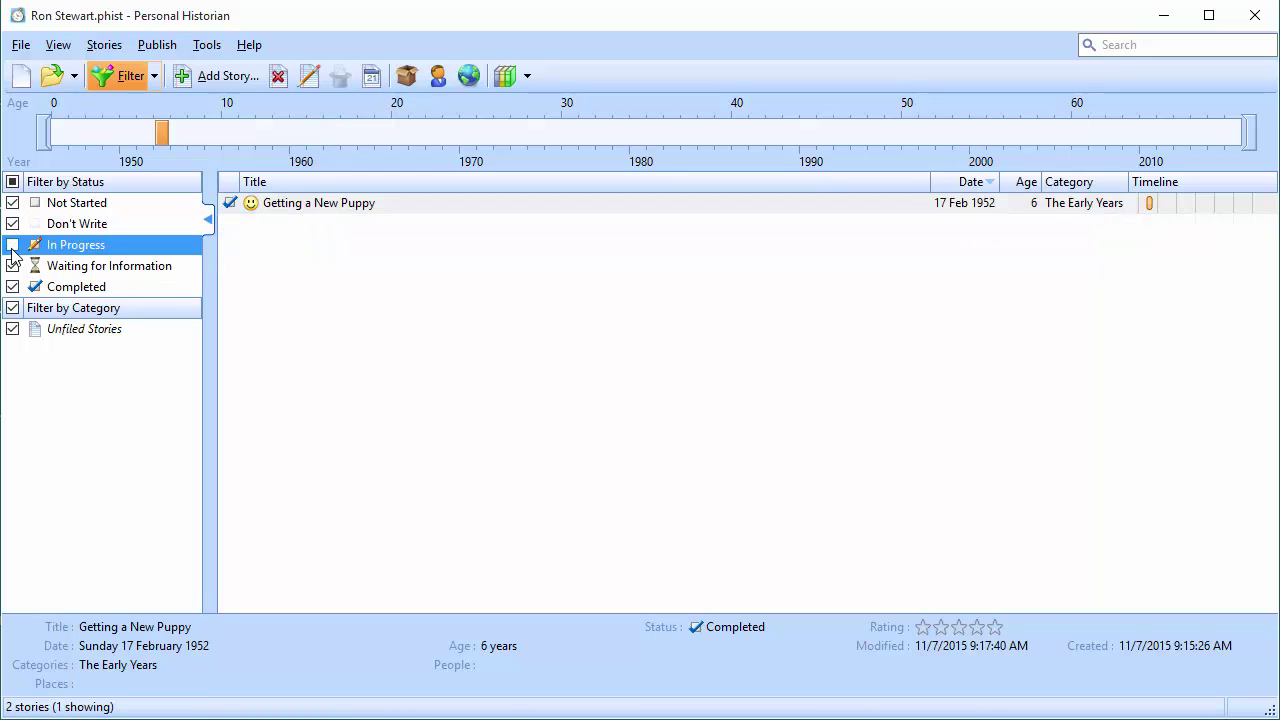
left_click(12, 246)
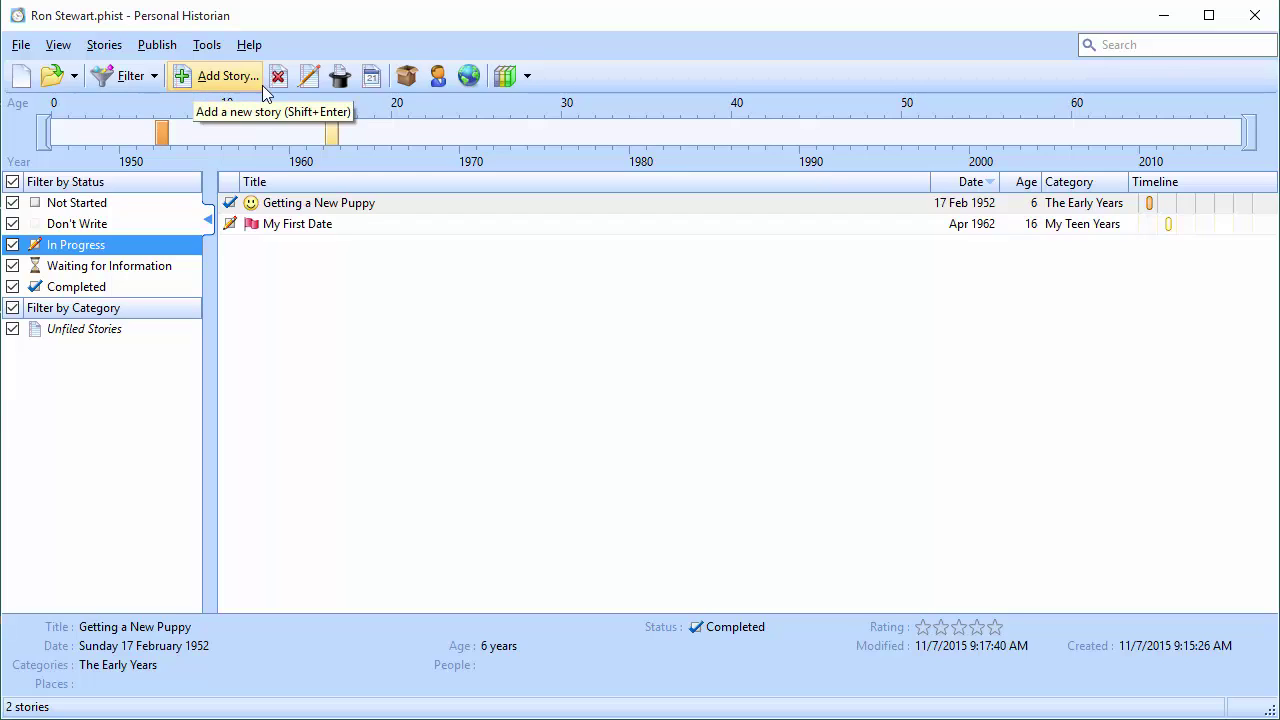
left_click(276, 213)
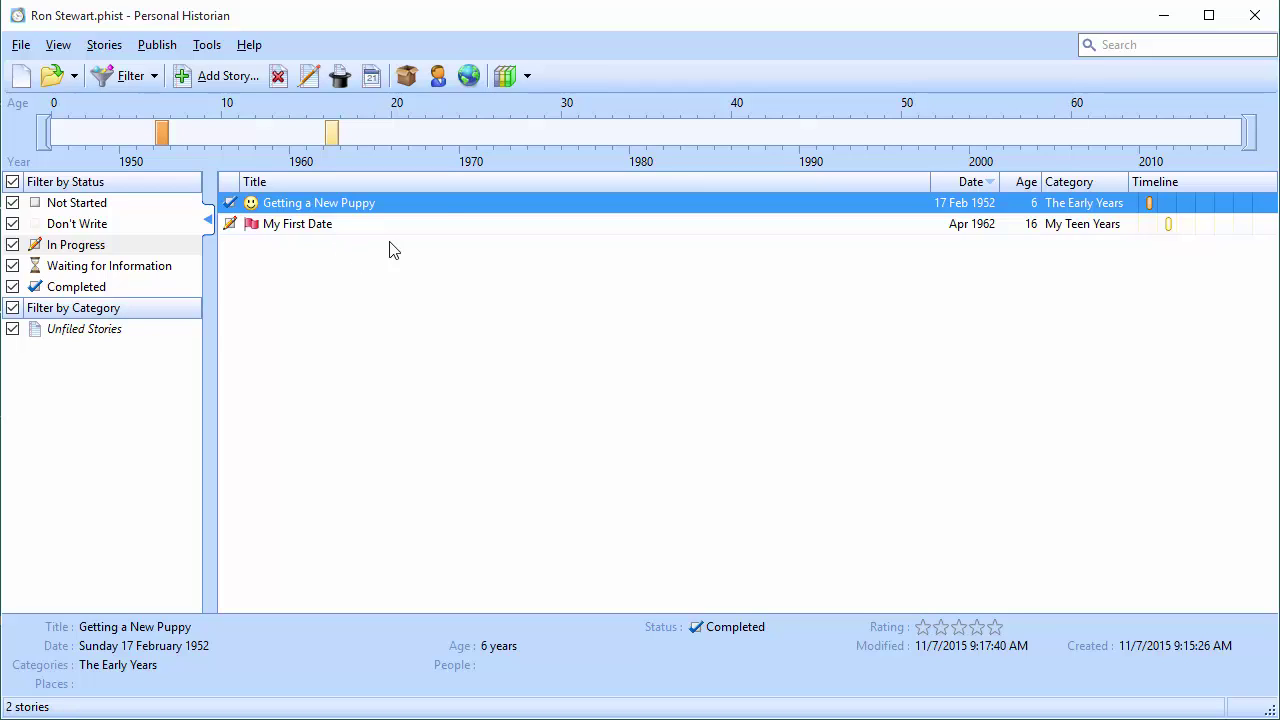
Open the Books list and start creating a new book
left_click(507, 77)
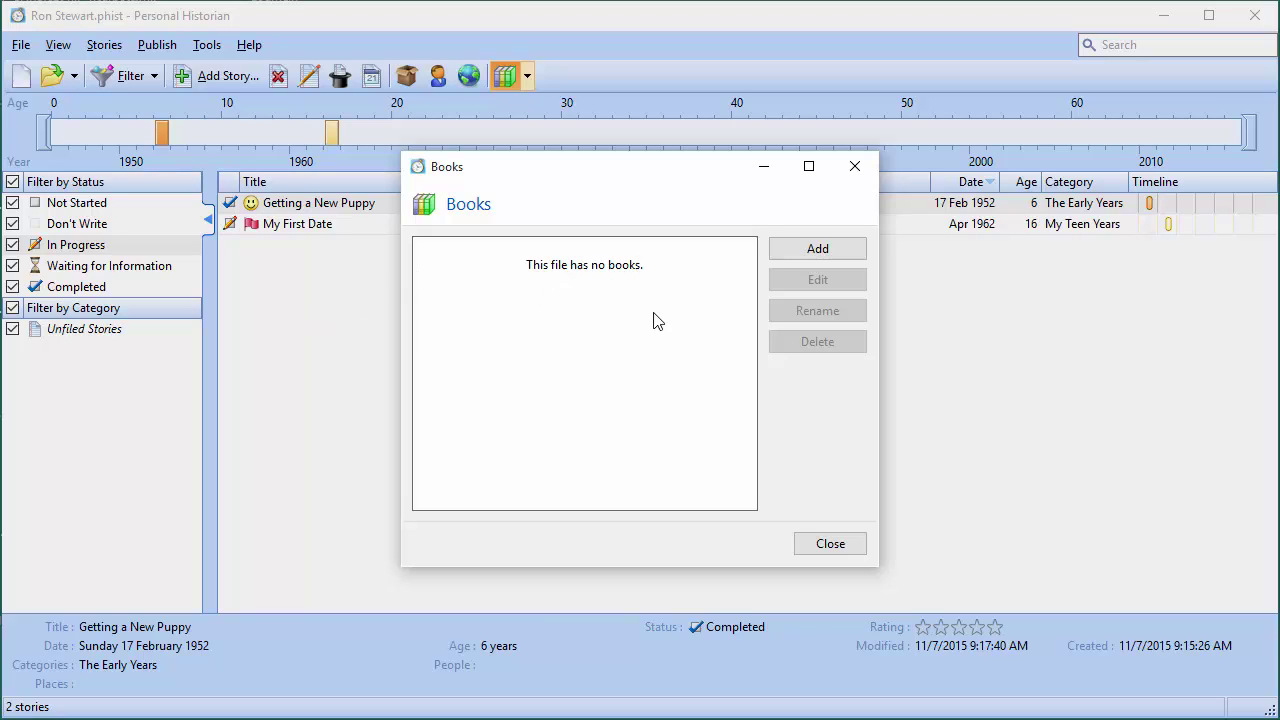
left_click(848, 248)
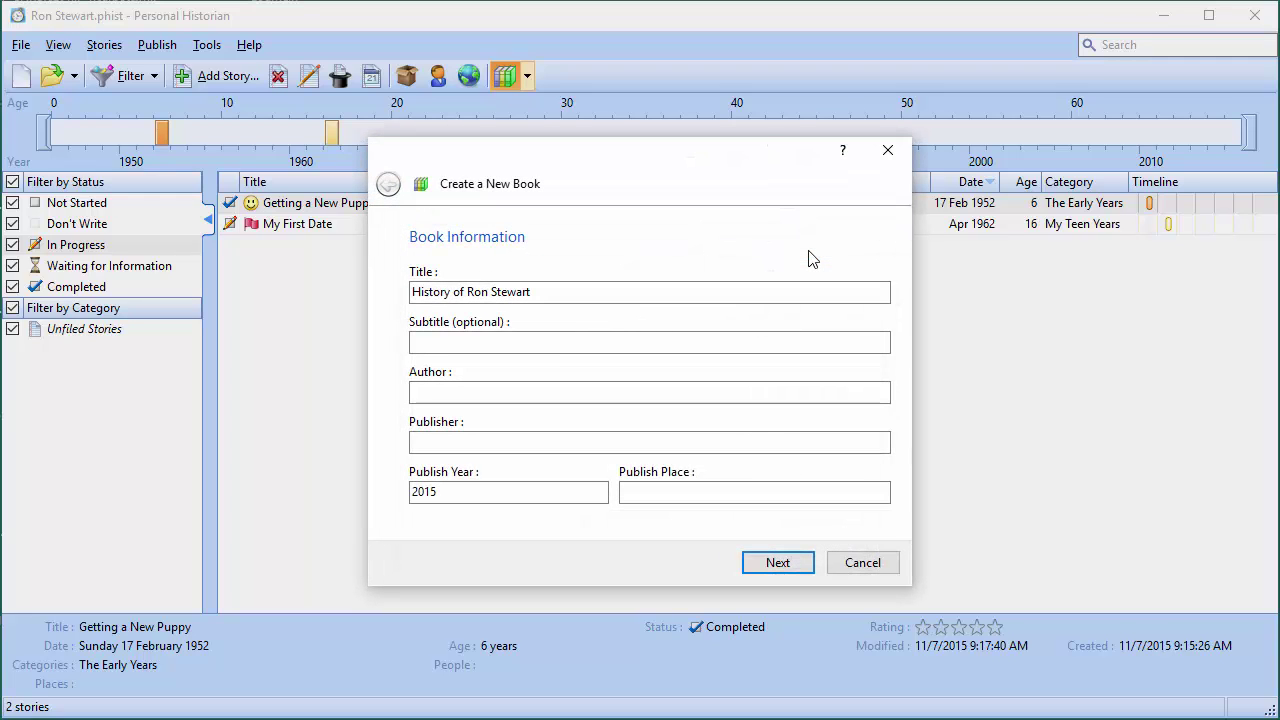
Enter subtitle 'The Legend Continues', the author's name, a publisher and publish place New York
left_click(558, 348)
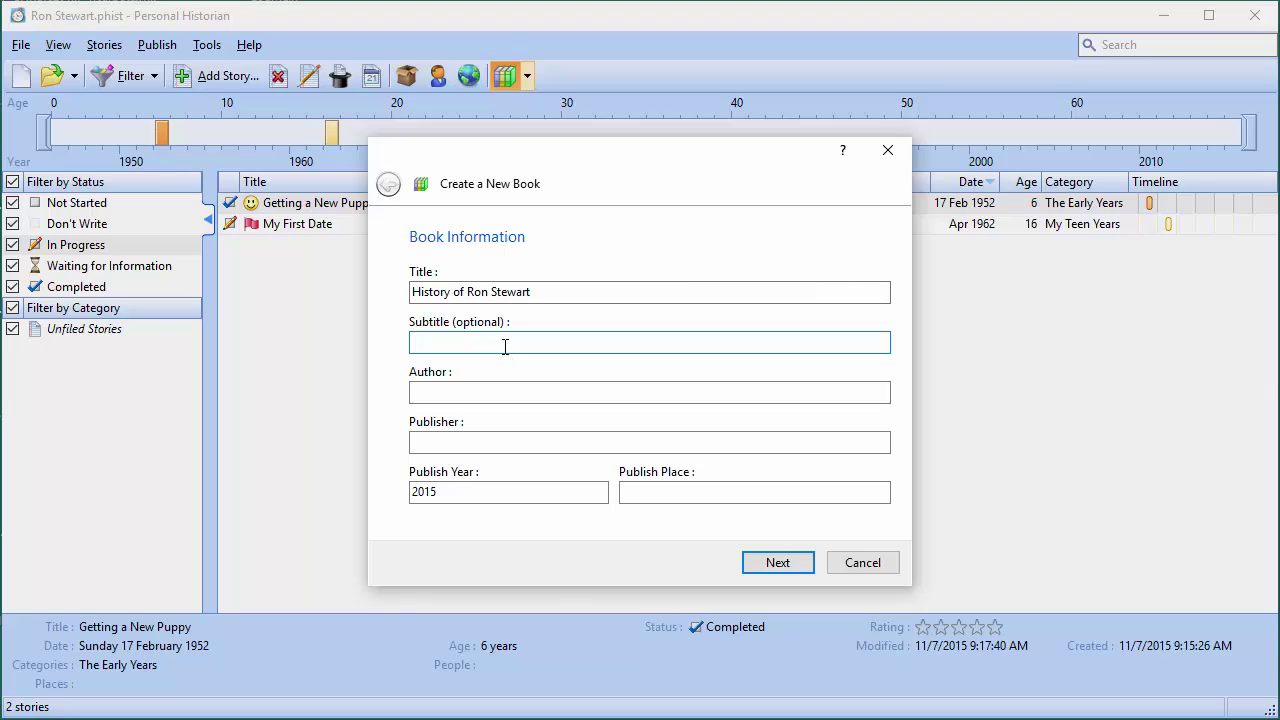
type("The Legend Continues")
key("Tab")
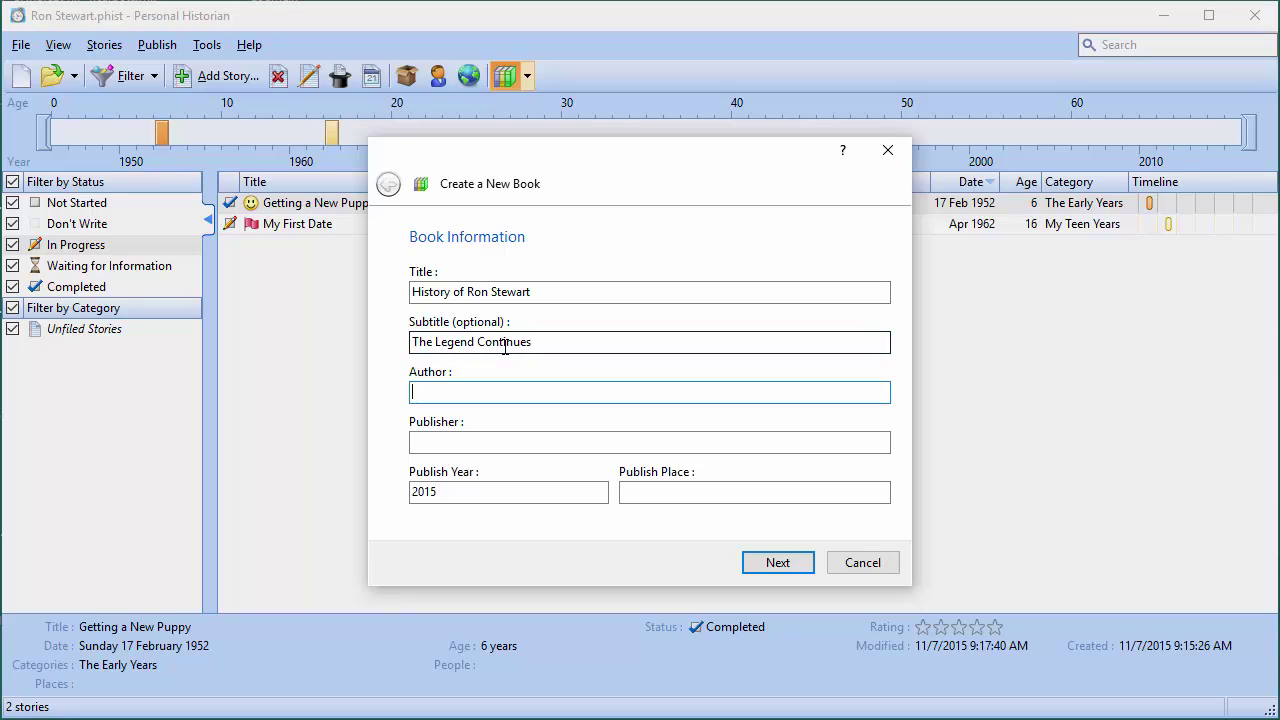
key("Tab")
type("S")
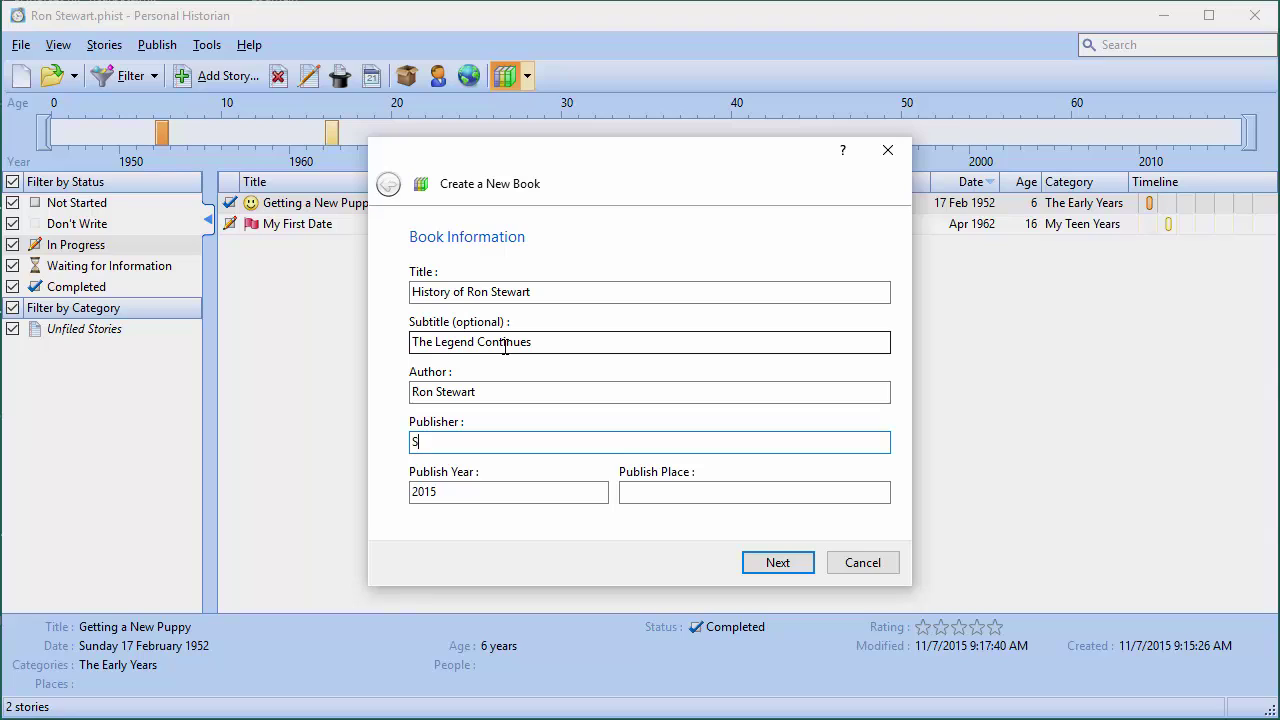
type("tewart Press")
key("Tab")
key("Tab")
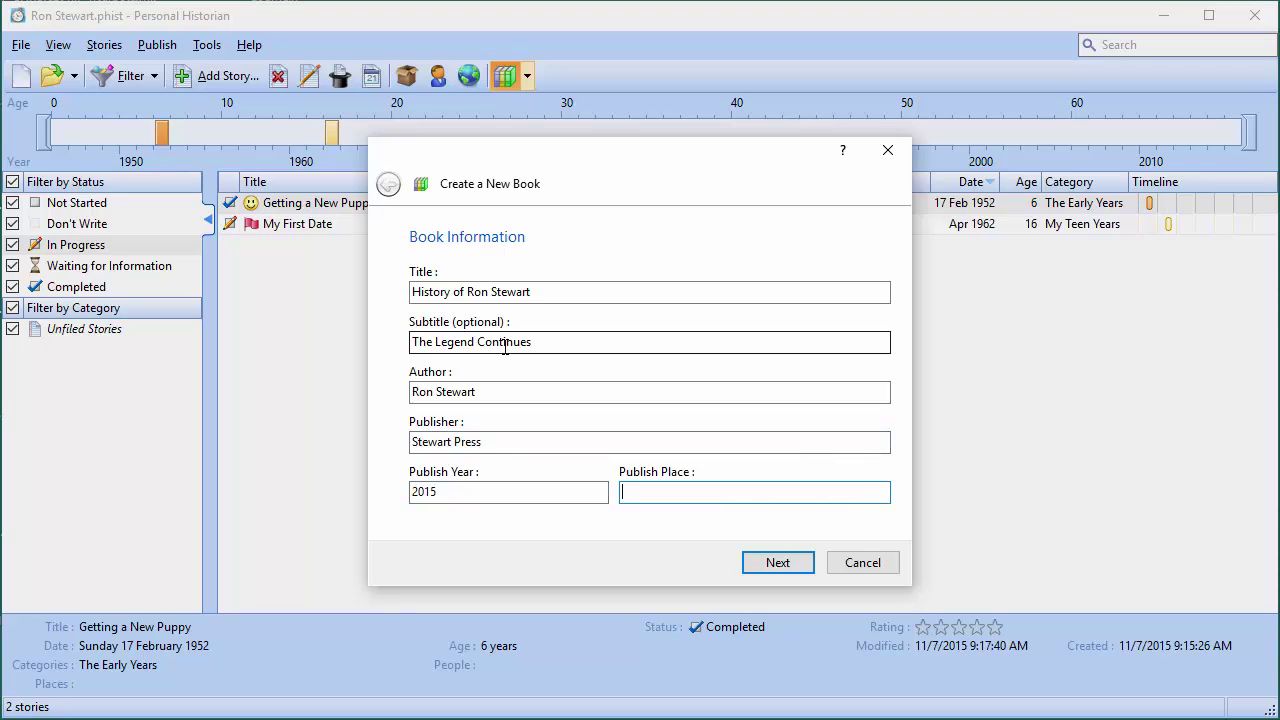
type("New York")
left_click(772, 563)
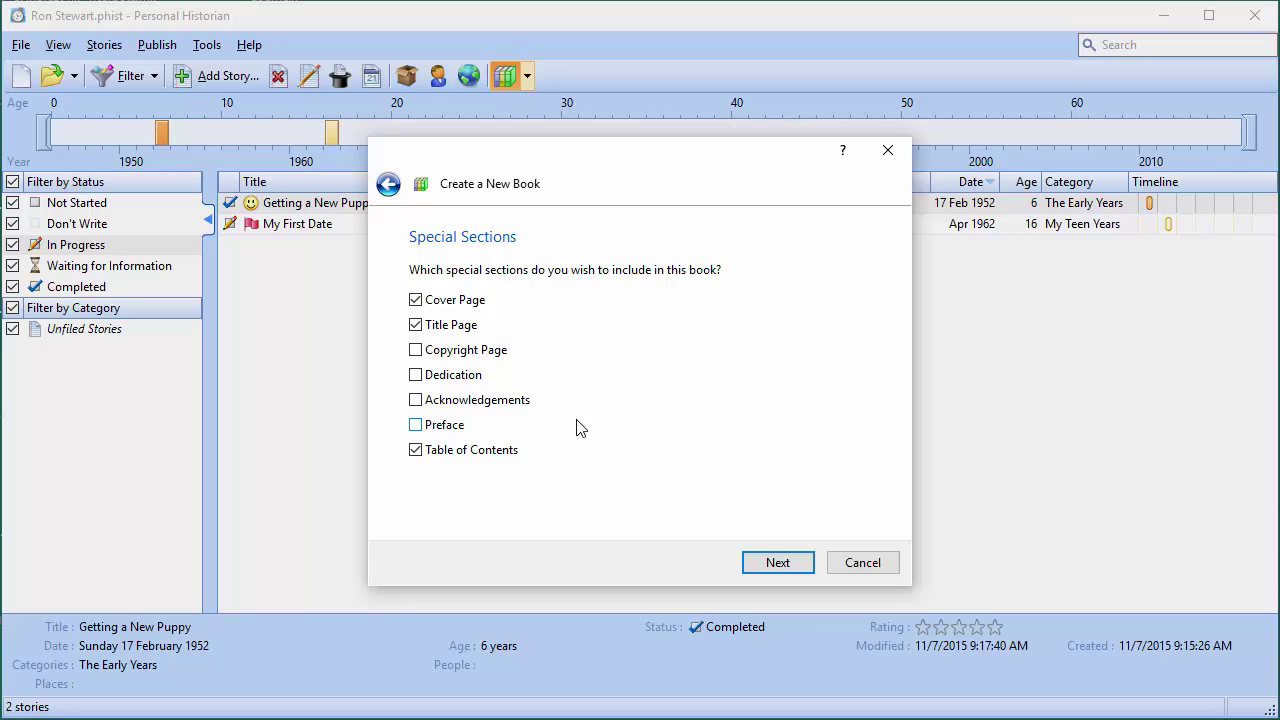
Keep the default special sections and include All Stories in the book
left_click(776, 564)
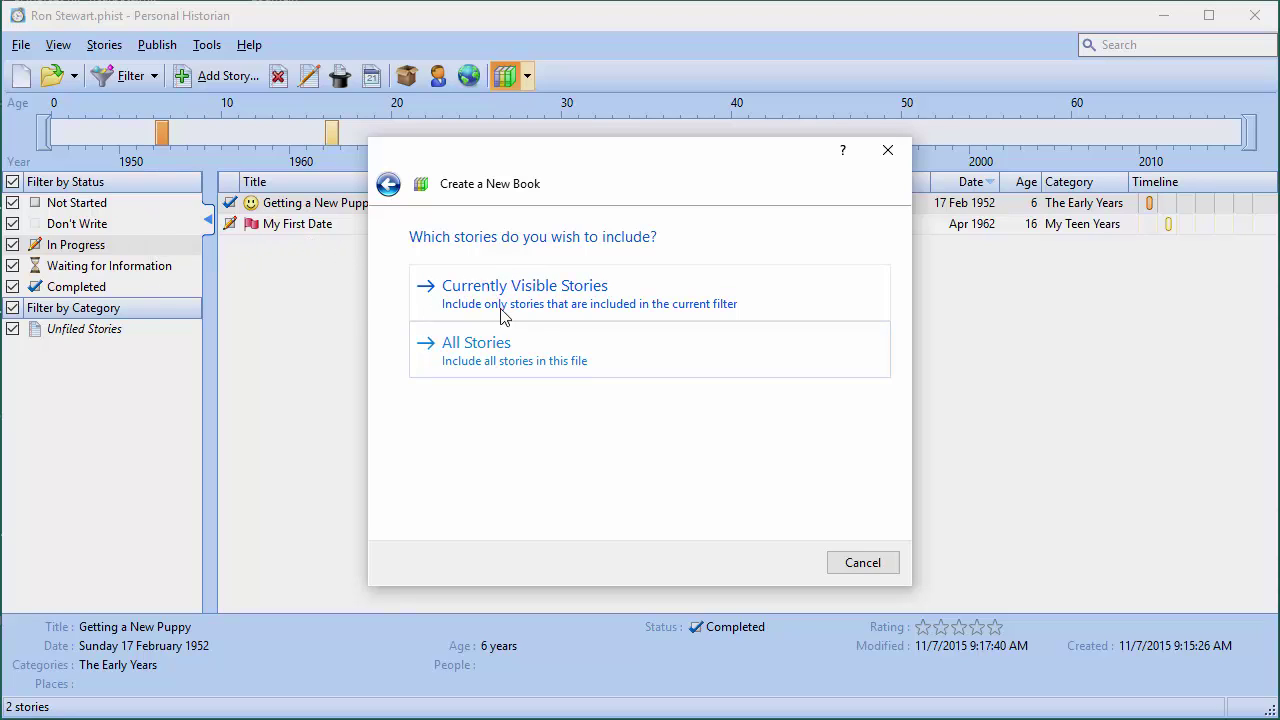
left_click(472, 363)
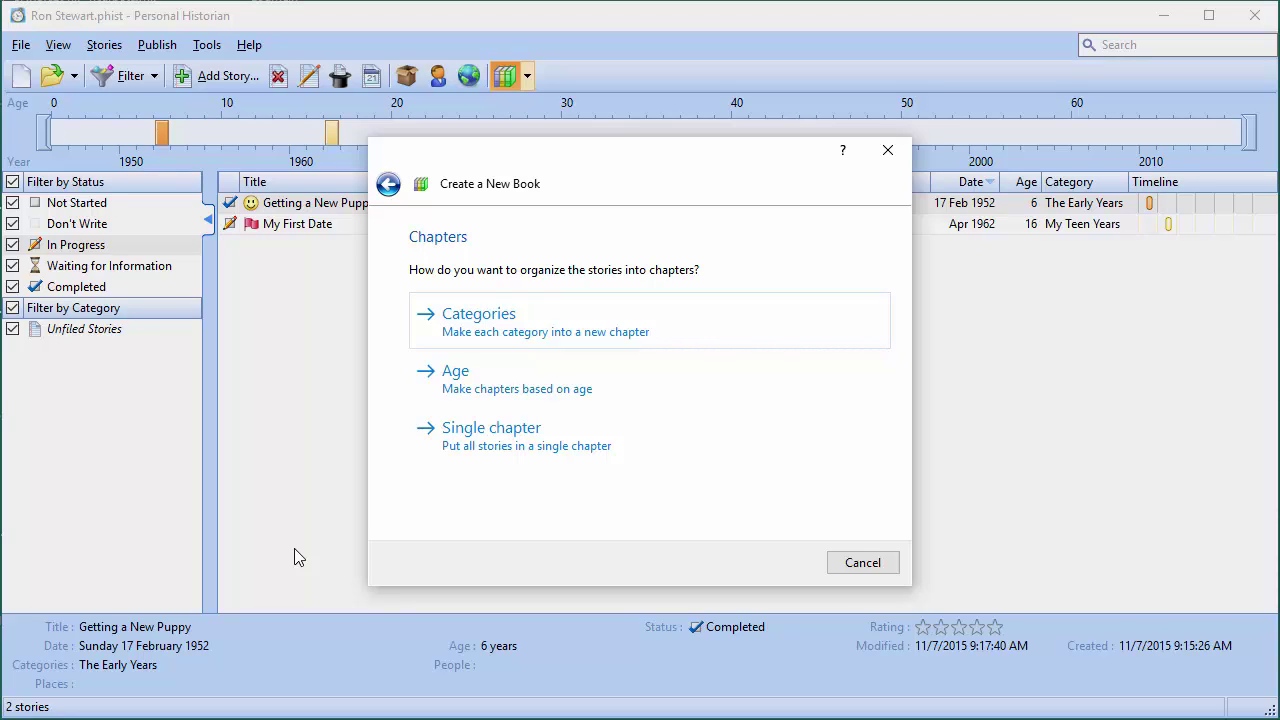
Check the Age chapter option, then go back and choose Categories instead
left_click(478, 376)
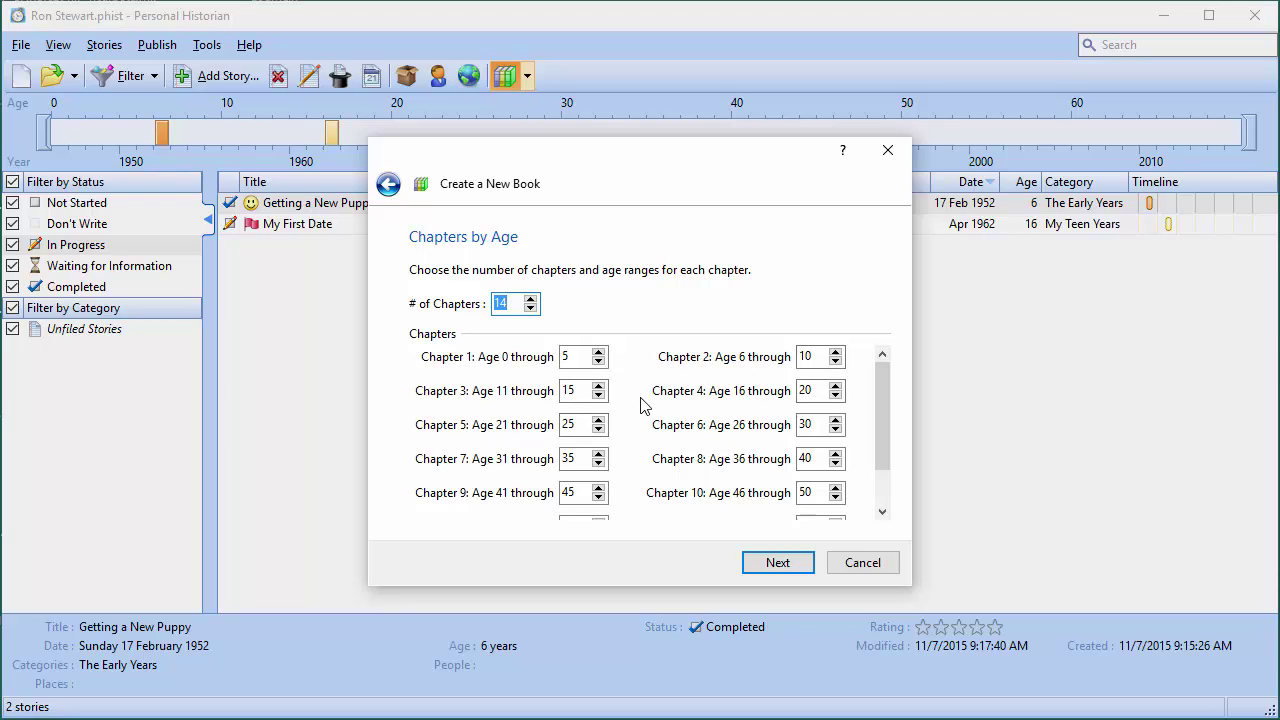
left_click(388, 184)
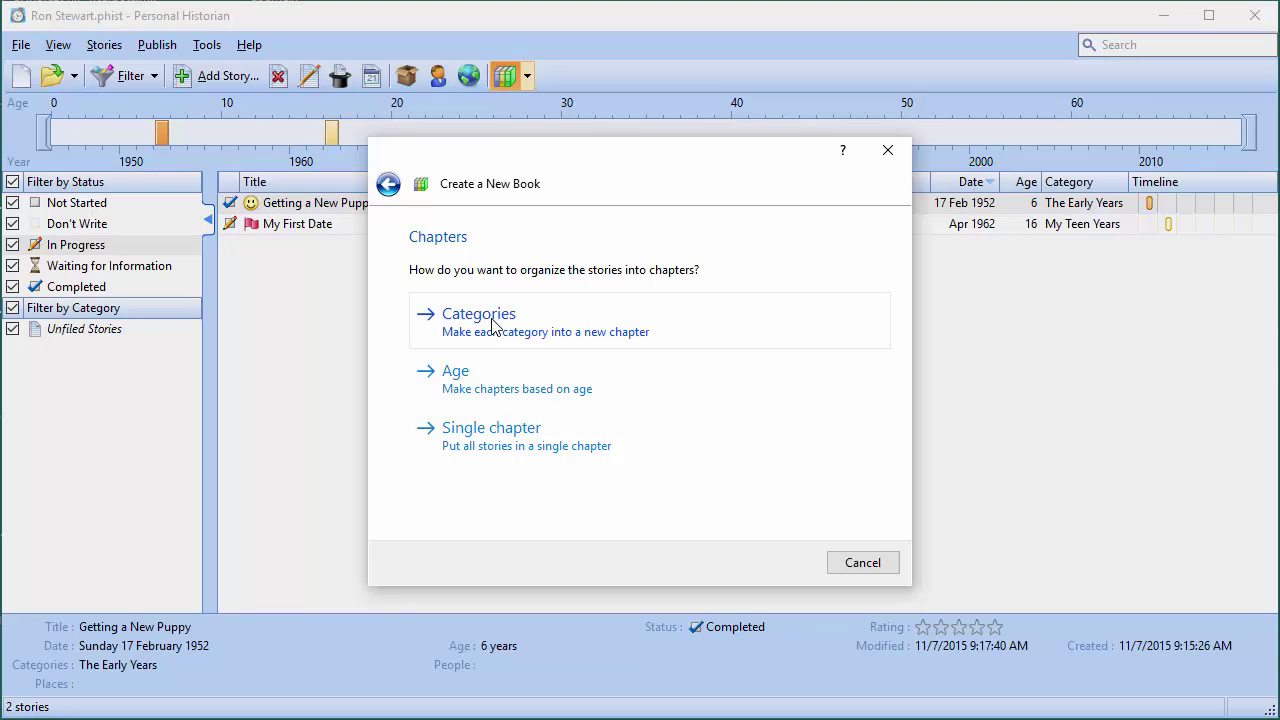
left_click(479, 314)
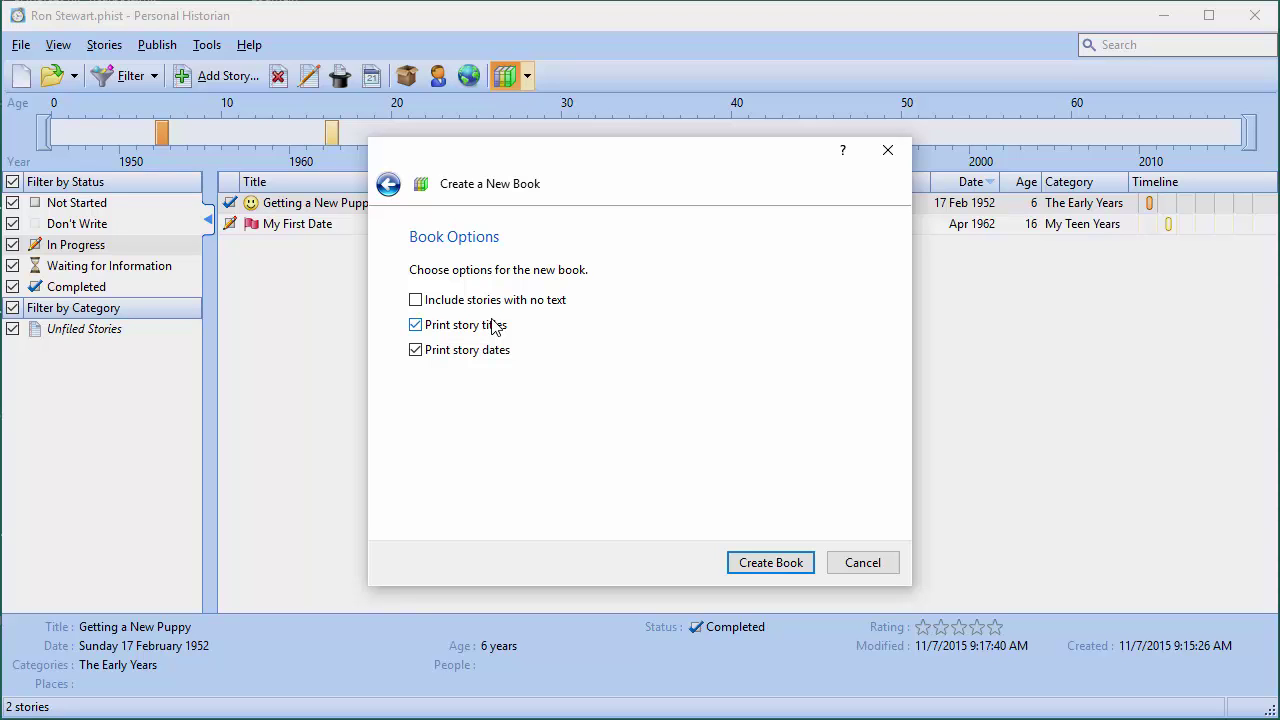
Create the book with the default Book Options
left_click(747, 565)
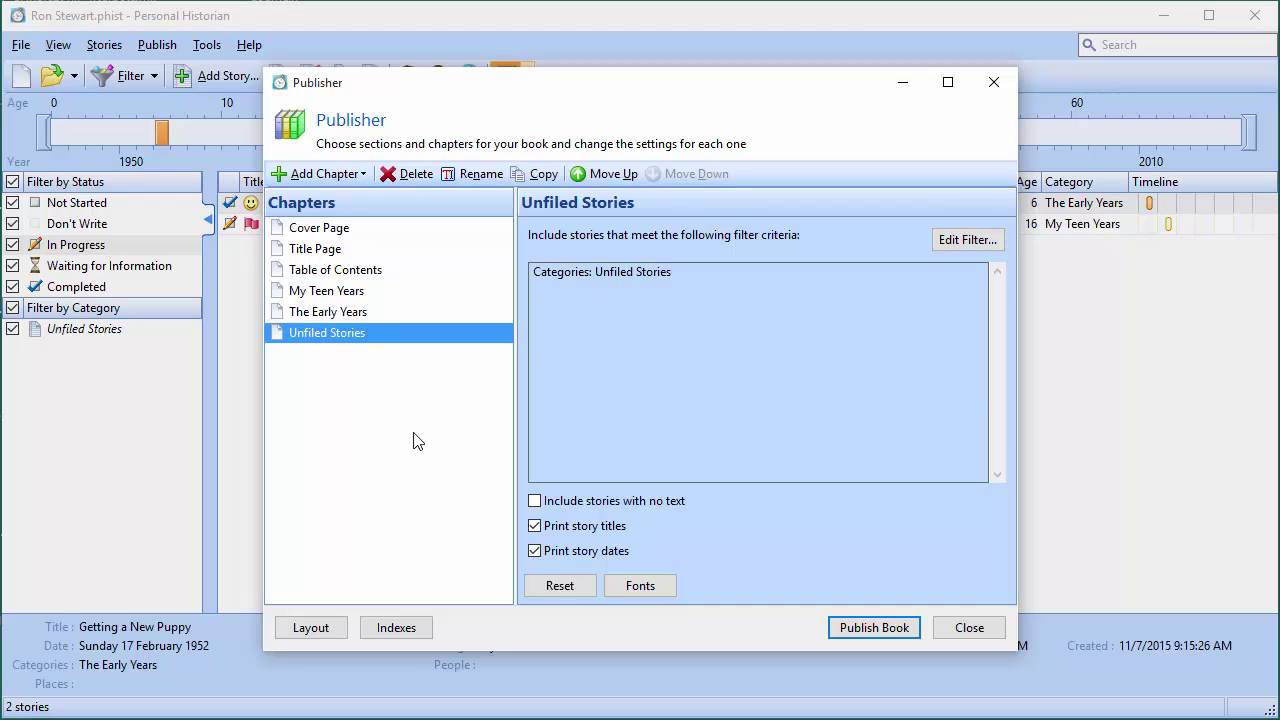
left_click(329, 628)
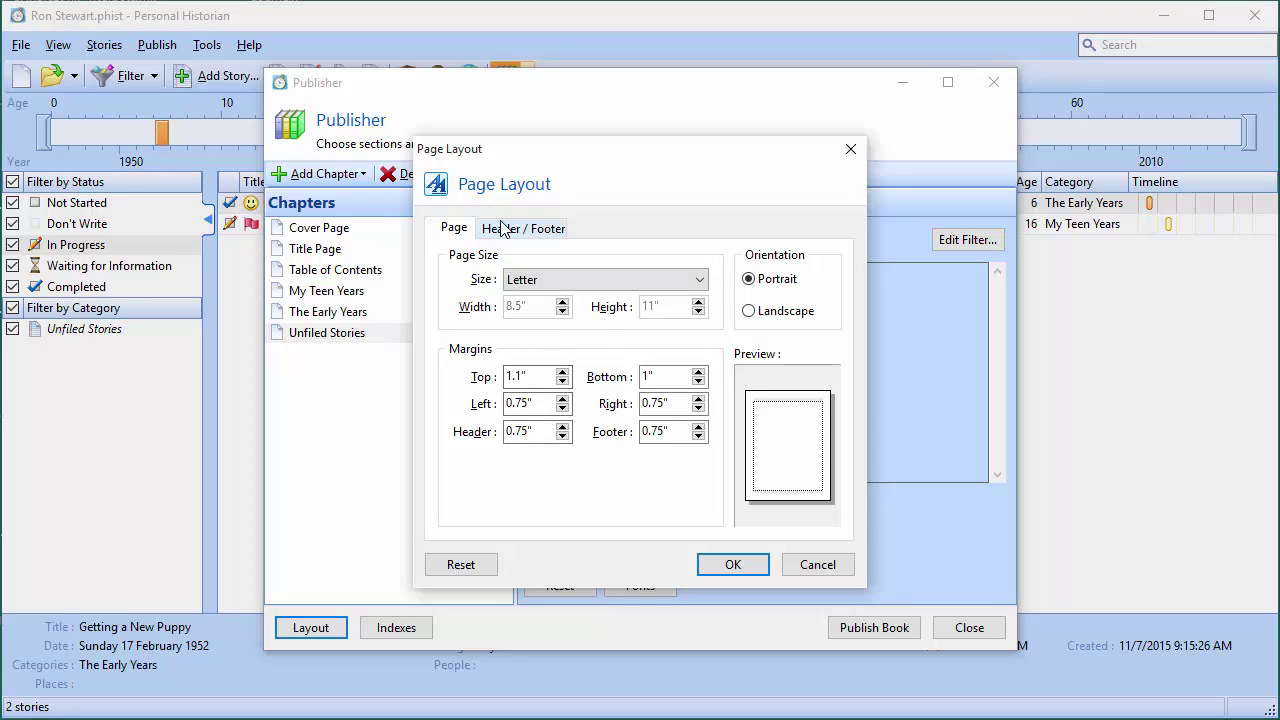
left_click(504, 228)
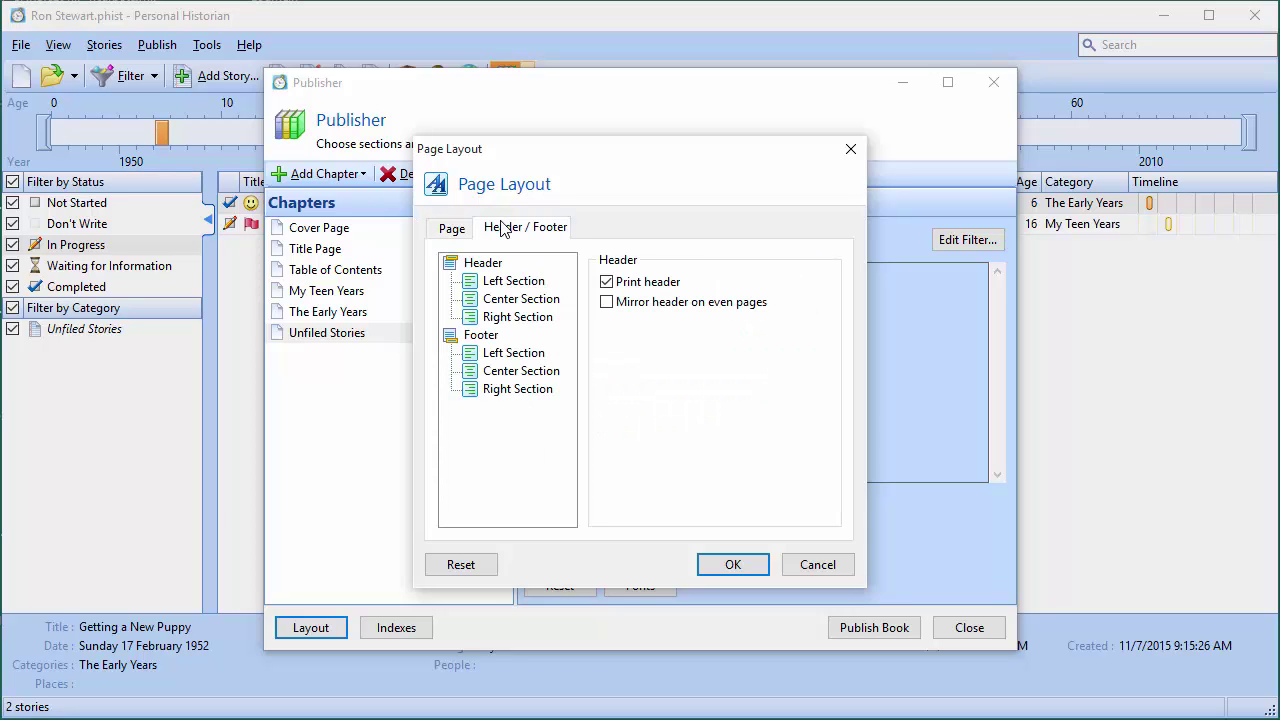
left_click(817, 564)
left_click(397, 630)
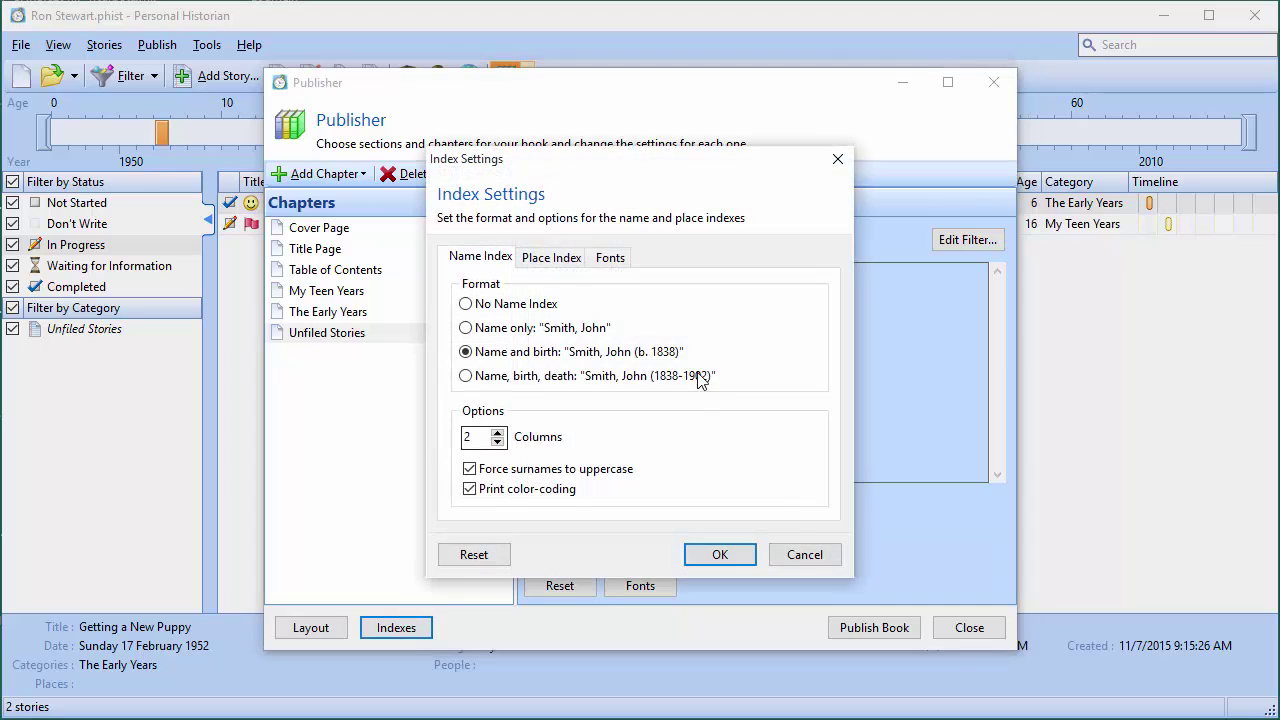
left_click(805, 554)
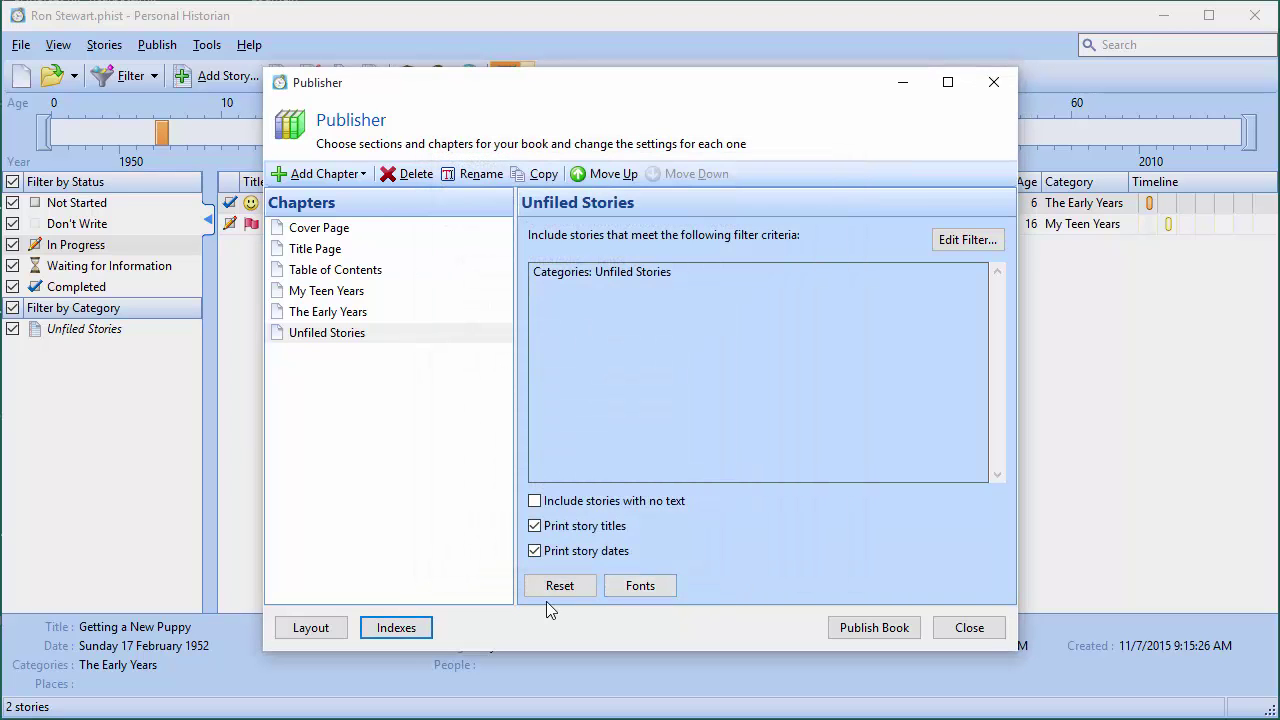
left_click(331, 252)
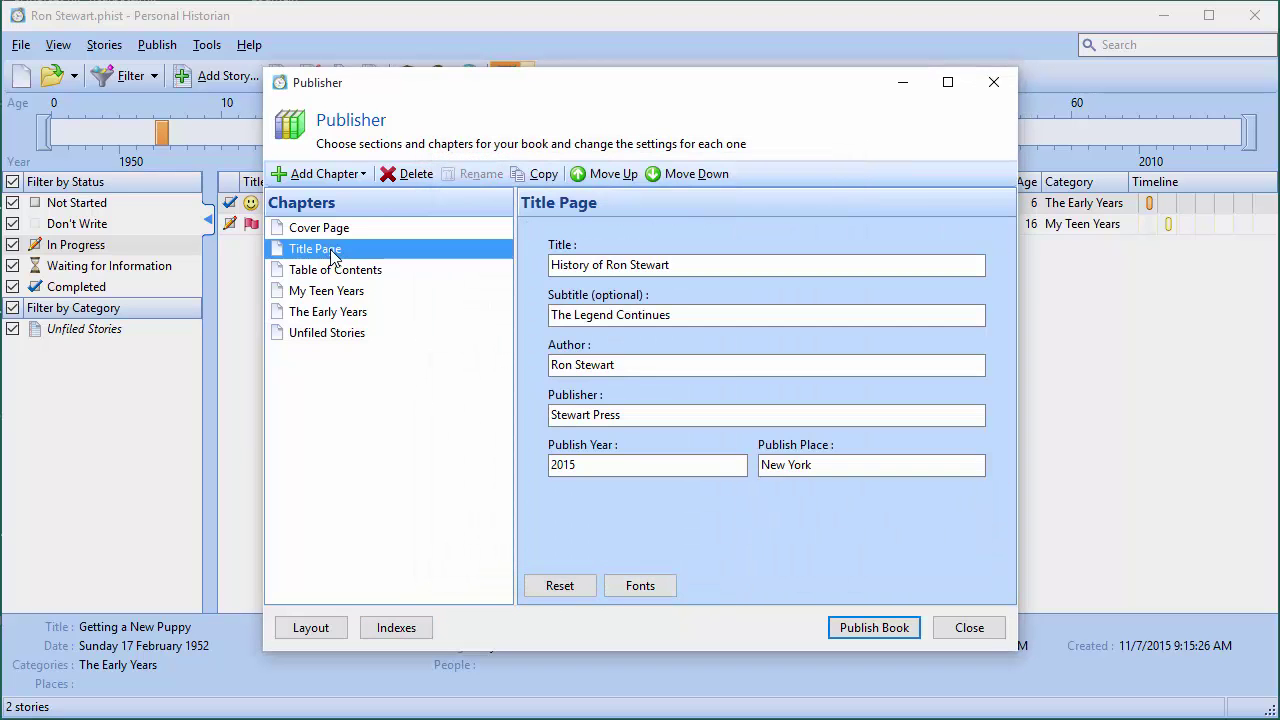
left_click(333, 270)
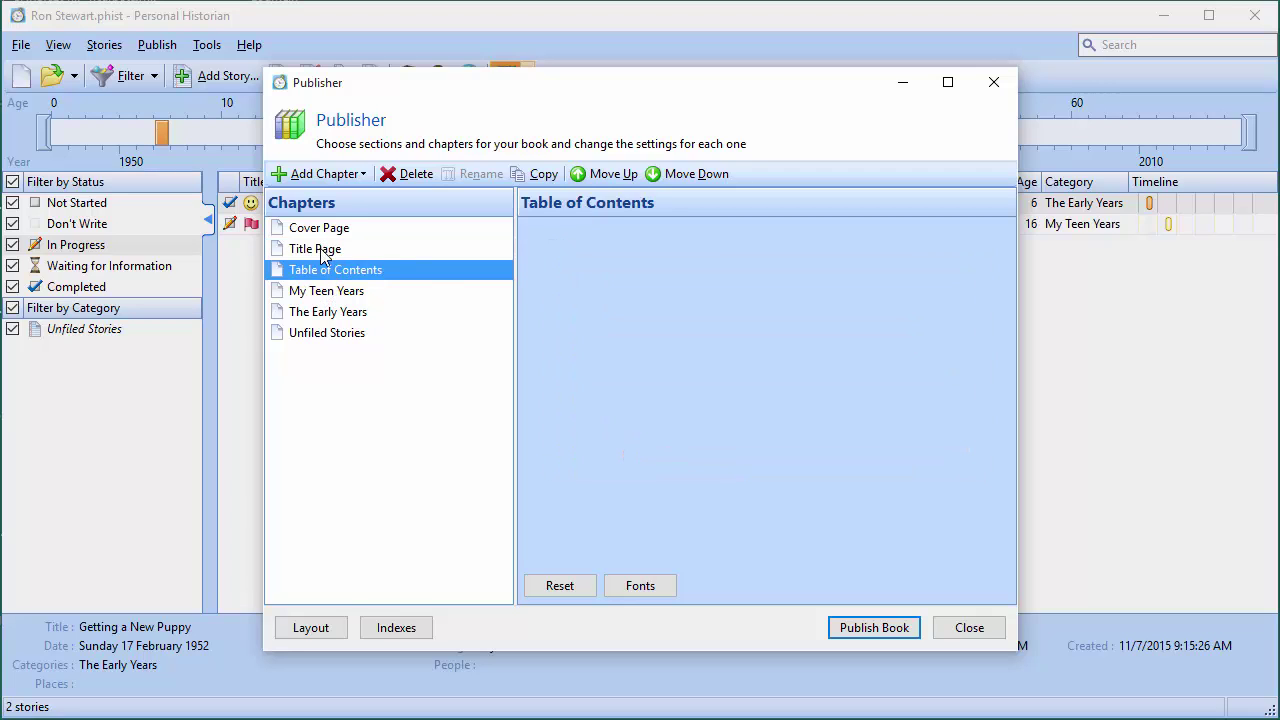
left_click(322, 252)
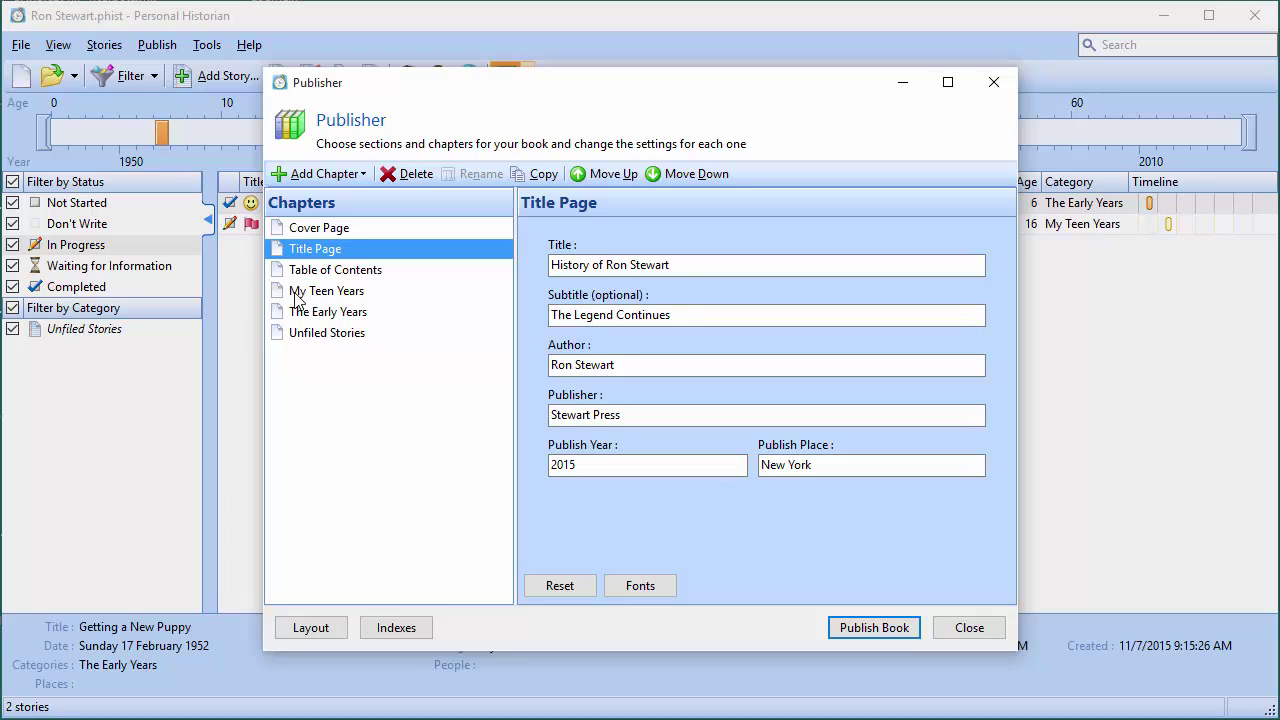
Drag The Early Years chapter above My Teen Years in the Chapters list
left_click(341, 320)
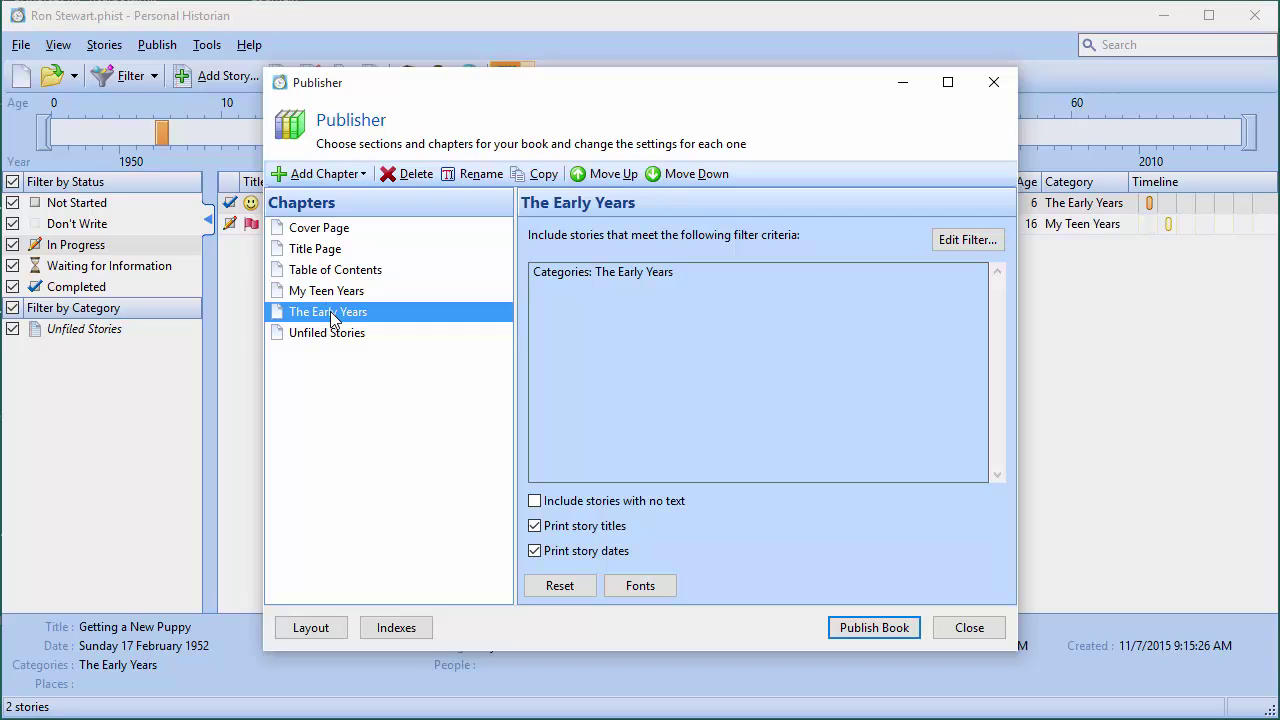
left_click_drag(333, 318, 325, 290)
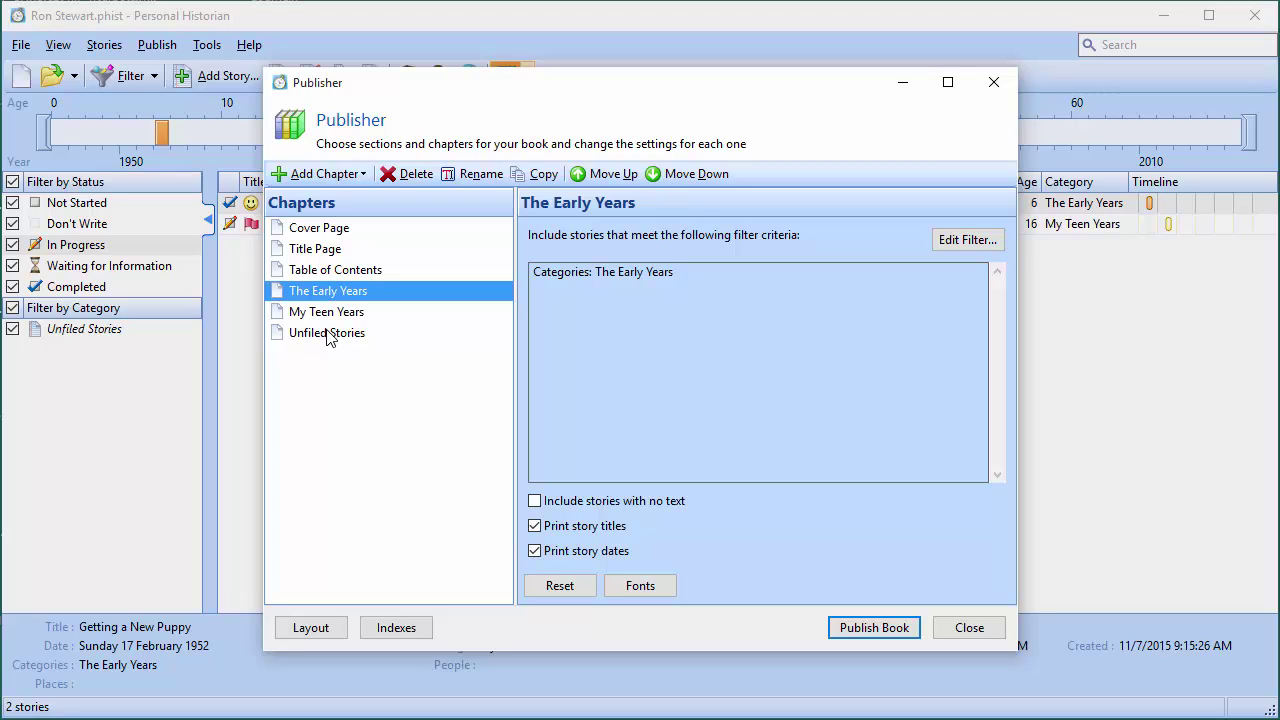
Publish the book and enlarge the Report Viewer preview to show the full page
left_click(866, 628)
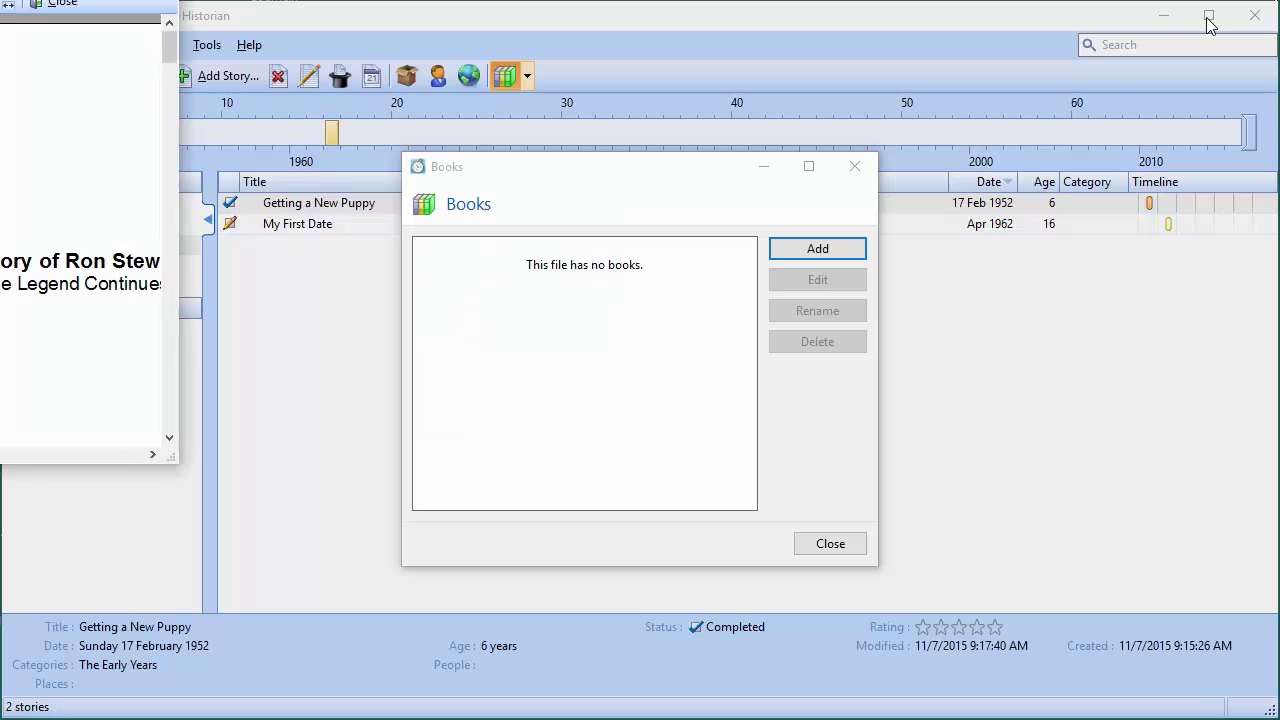
left_click_drag(0, 0, 362, 40)
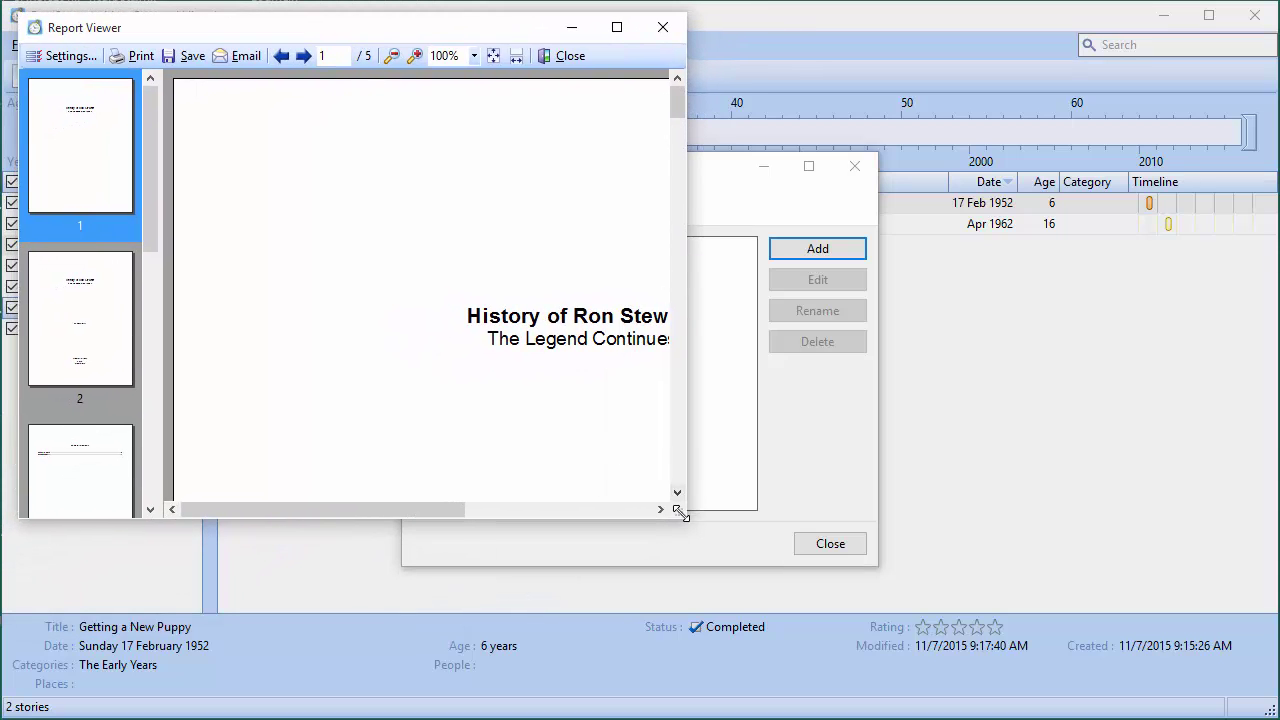
left_click_drag(684, 515, 1212, 662)
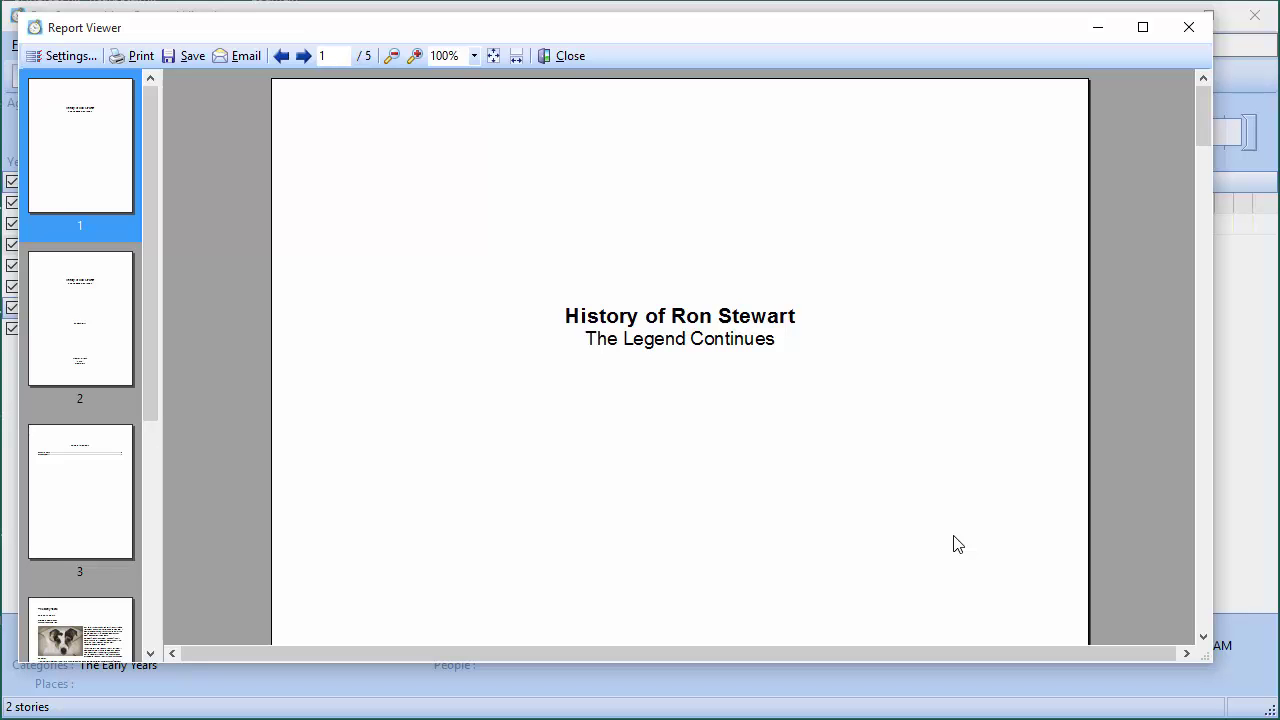
Scroll through the title page and Table of Contents down to page 4
scroll(601, 404, "down", 10)
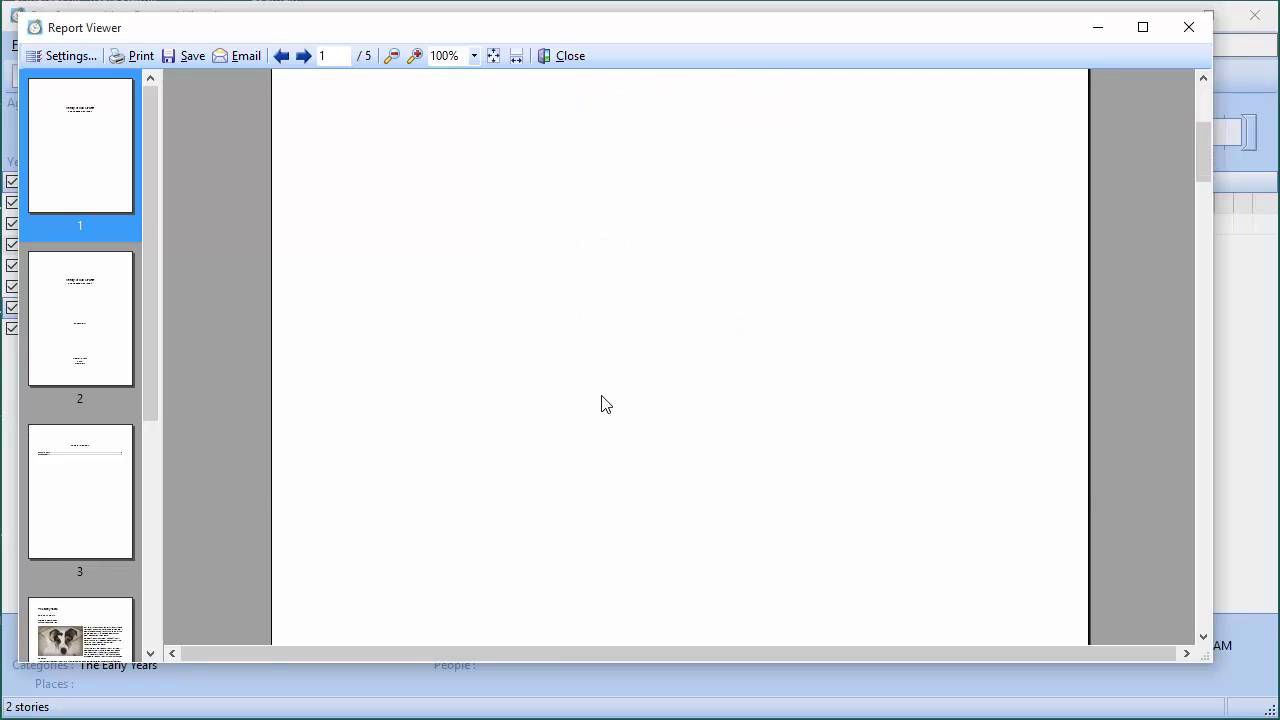
scroll(601, 404, "down", 15)
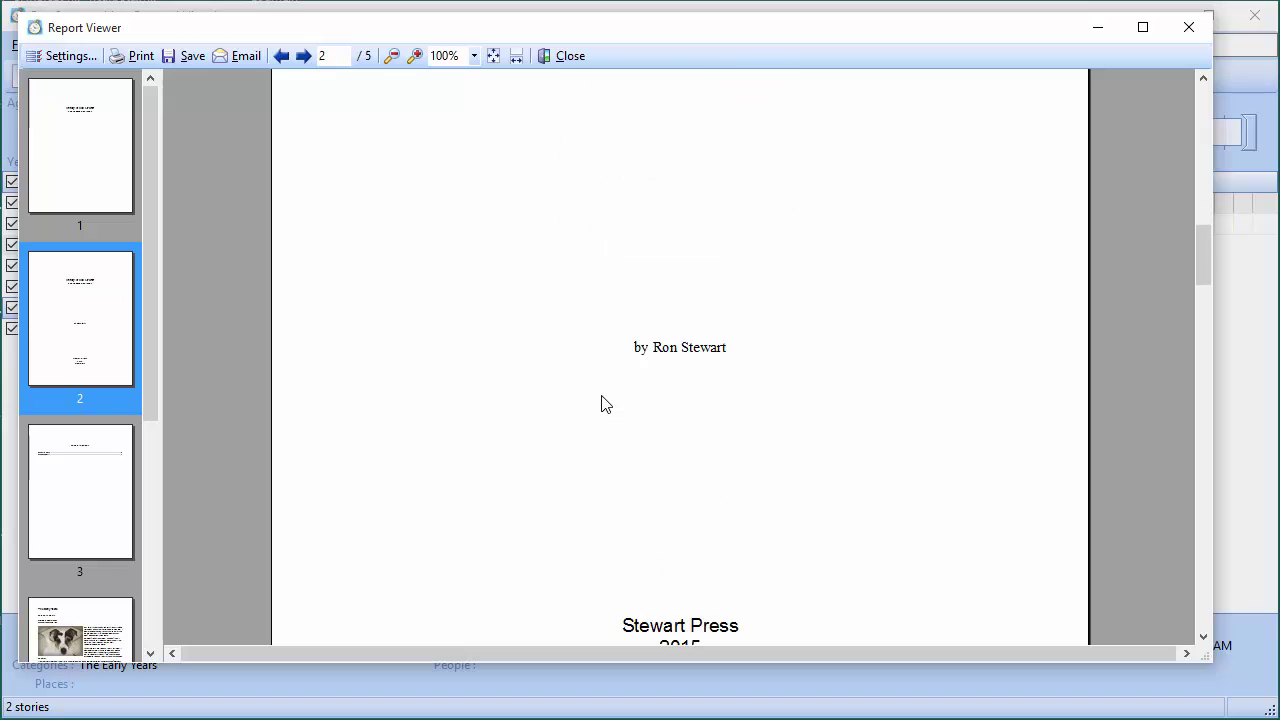
scroll(601, 404, "down", 2)
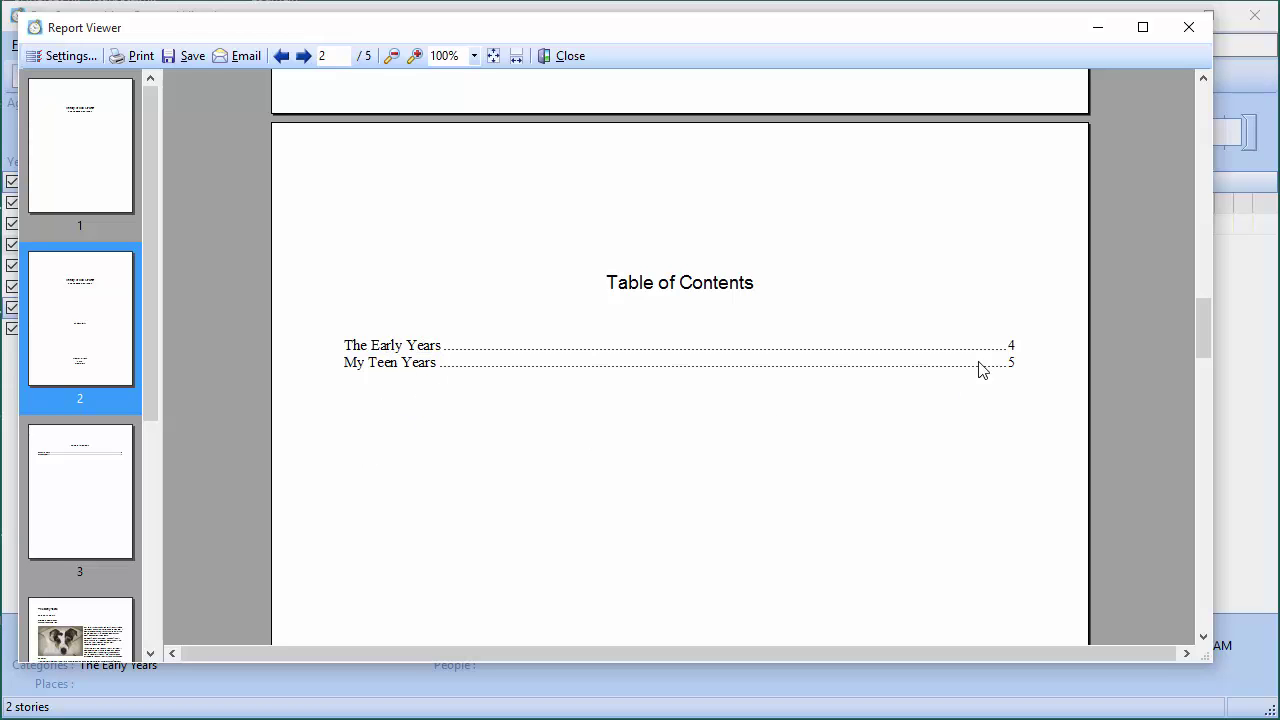
scroll(734, 411, "down", 3)
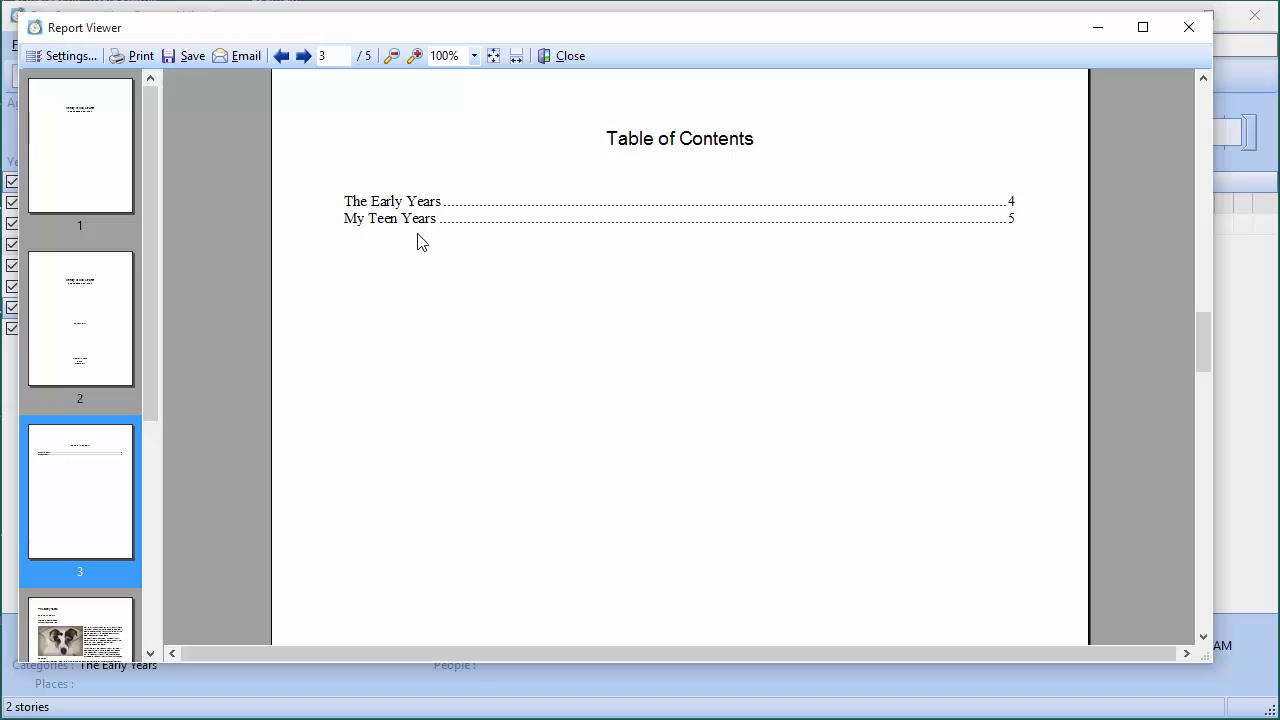
scroll(437, 306, "down", 15)
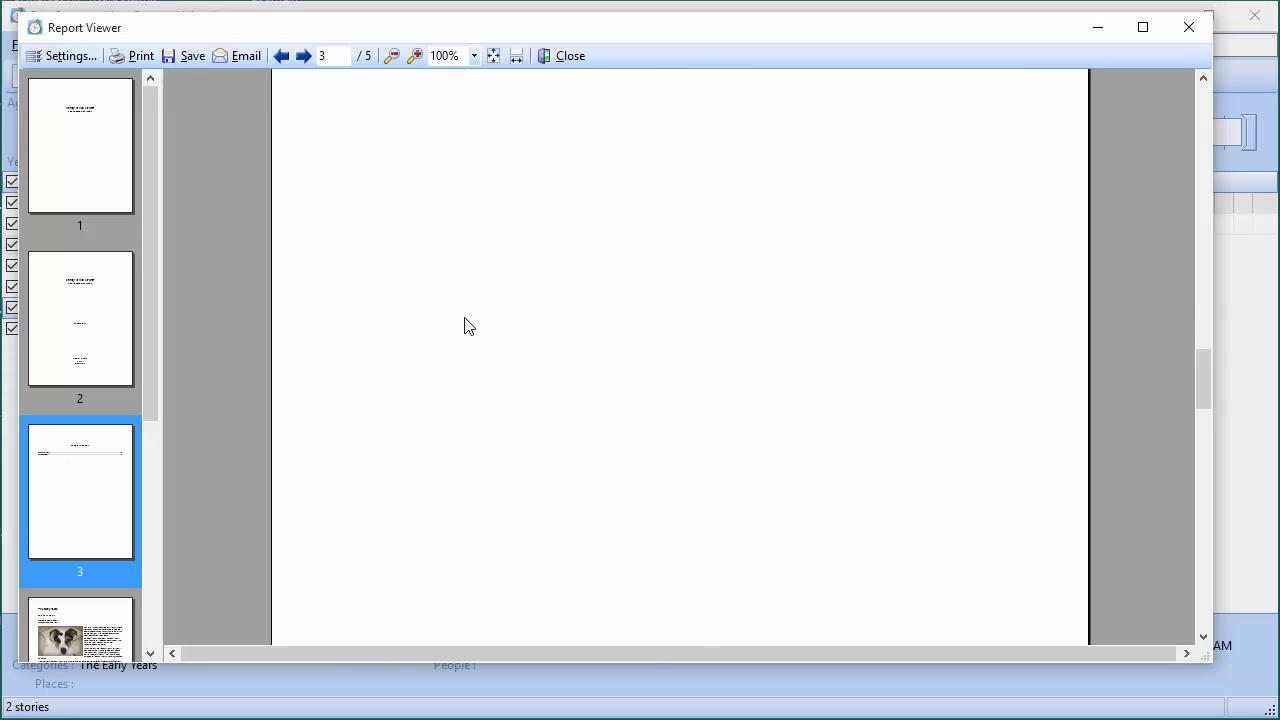
scroll(443, 333, "down", 6)
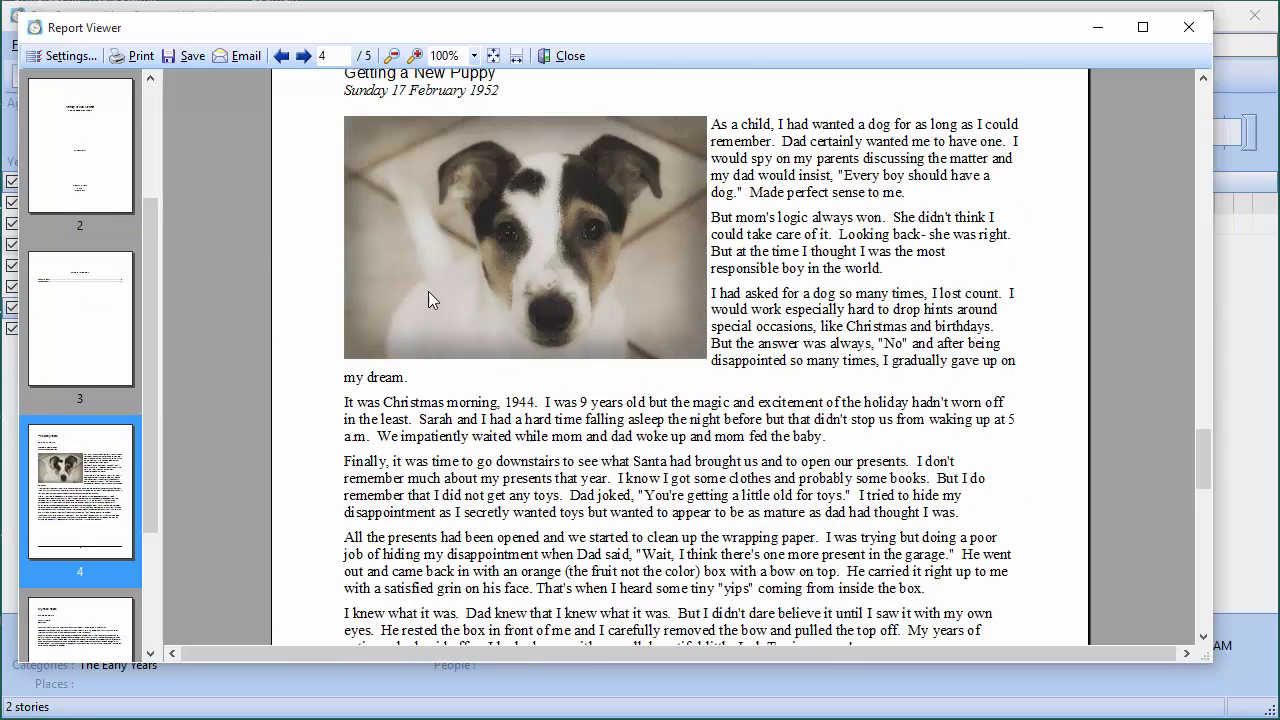
Scroll through pages 4 and 5, then back up to the cover page 'The Legend Continues'
scroll(413, 234, "up", 3)
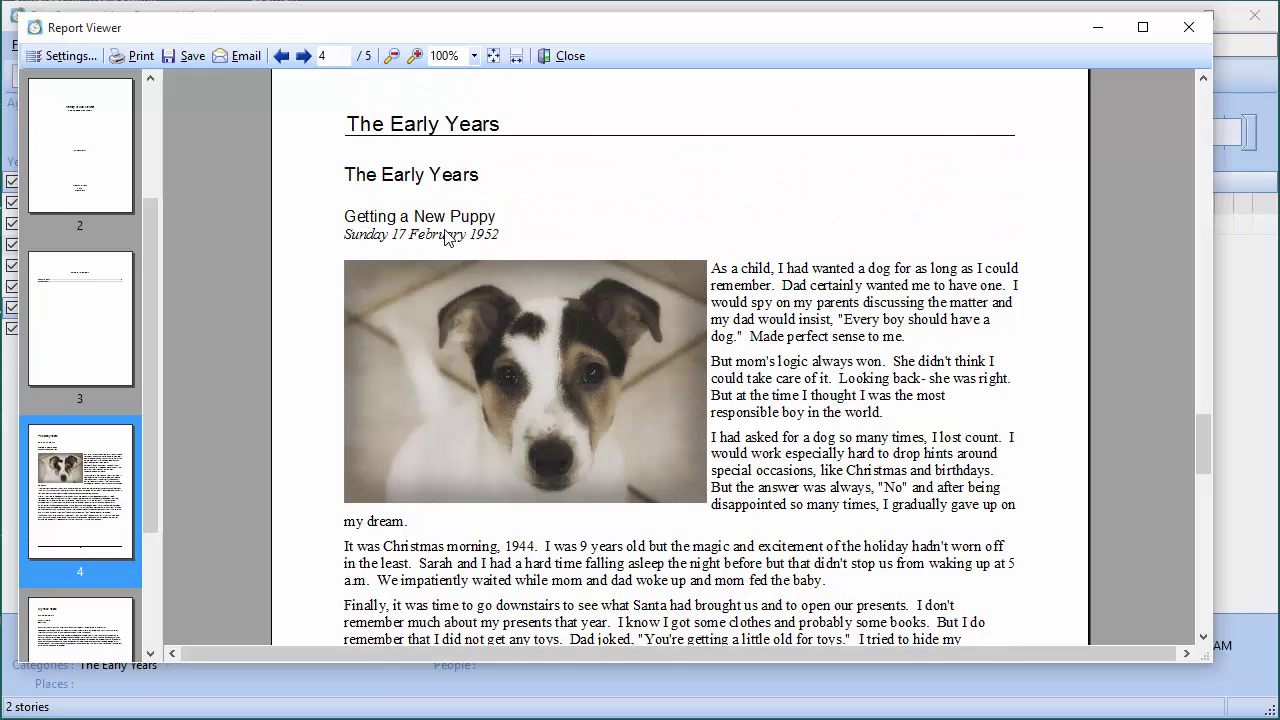
scroll(478, 338, "down", 7)
scroll(478, 338, "up", 7)
scroll(491, 340, "down", 10)
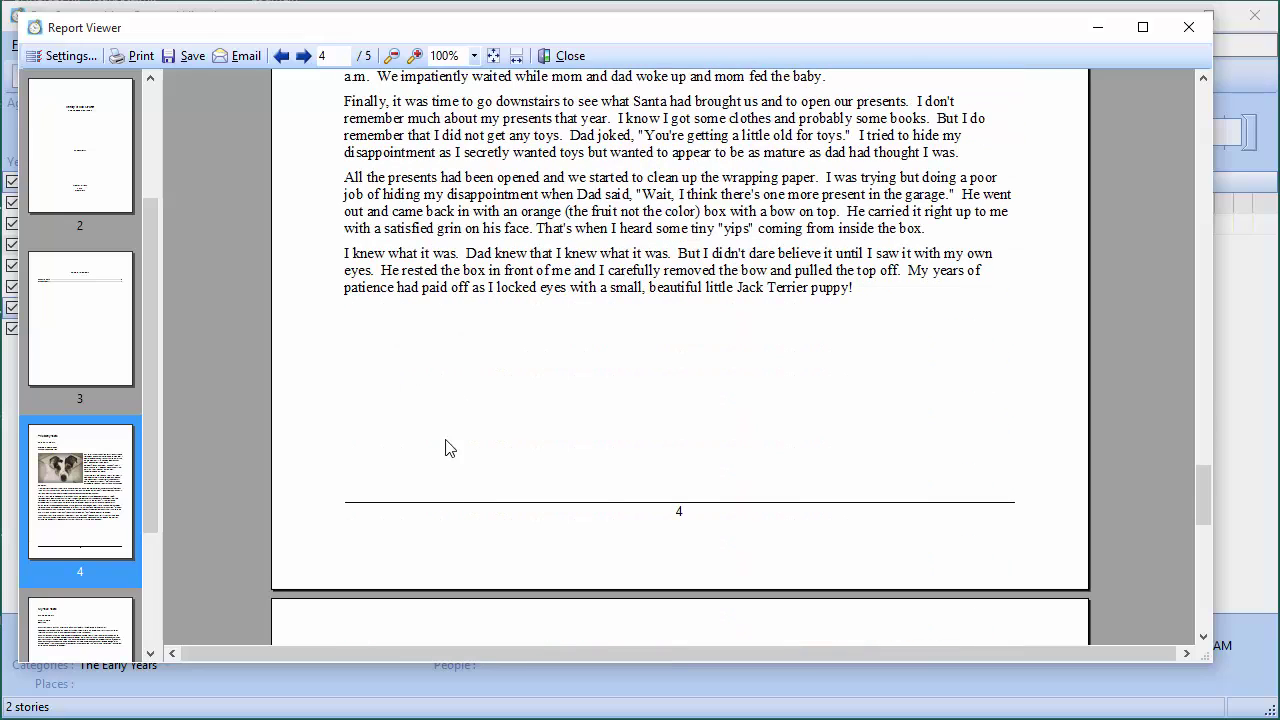
scroll(447, 487, "down", 7)
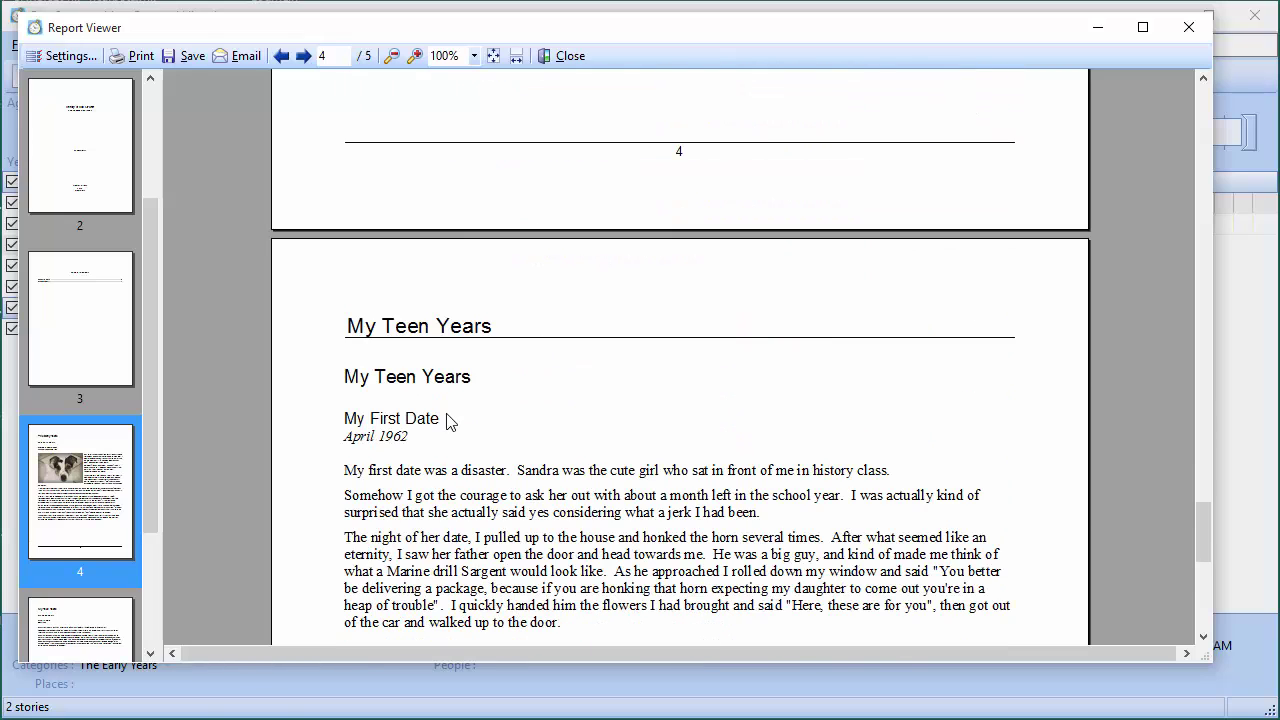
scroll(514, 542, "down", 3)
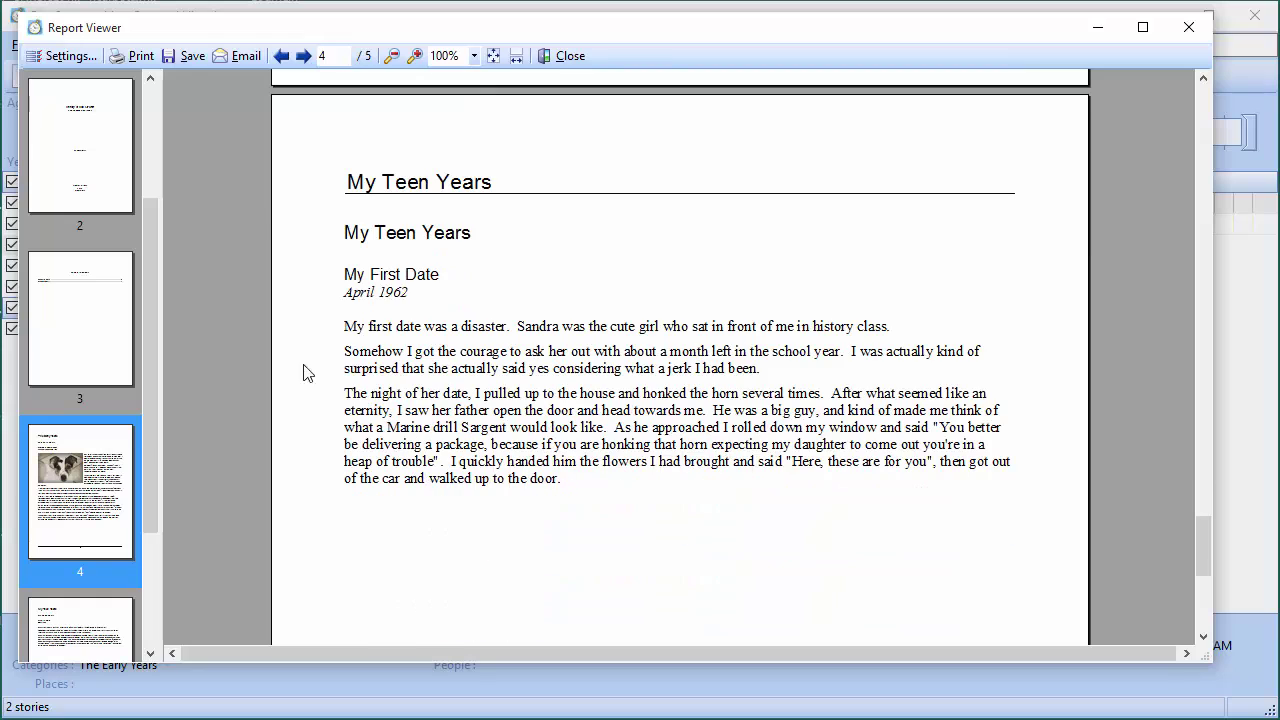
scroll(467, 344, "down", 6)
scroll(467, 344, "down", 3)
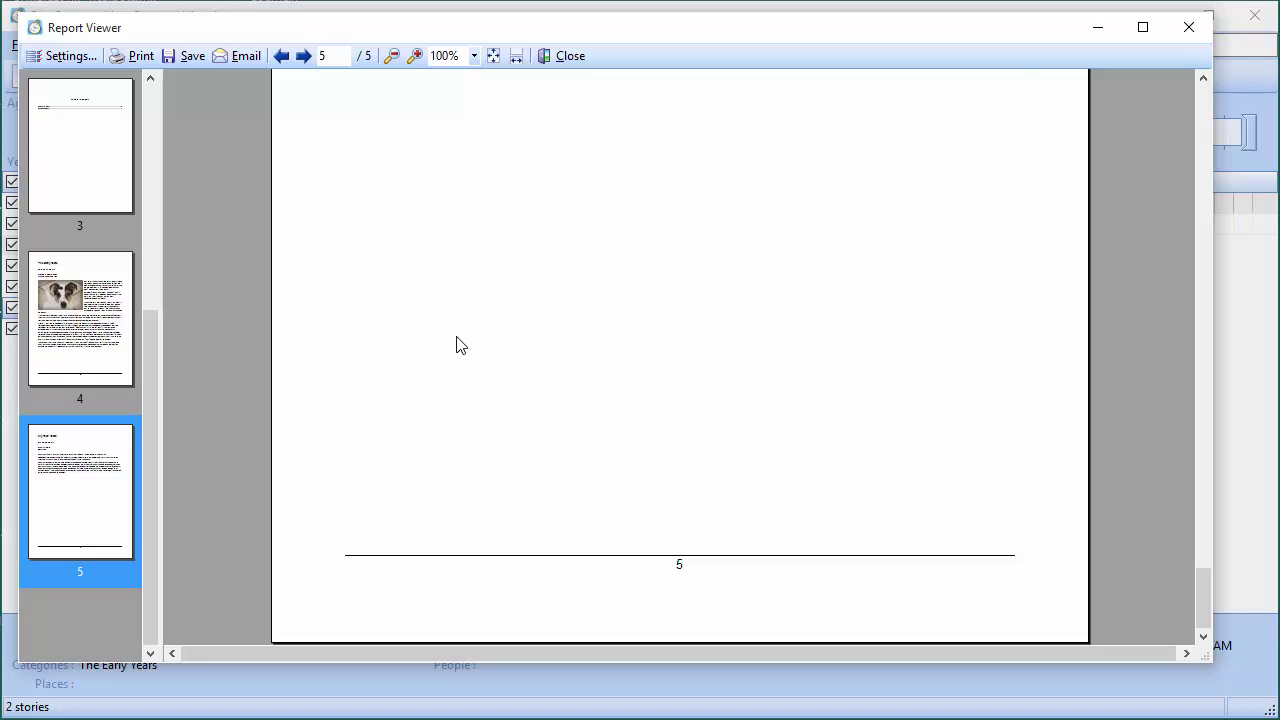
scroll(456, 345, "up", 20)
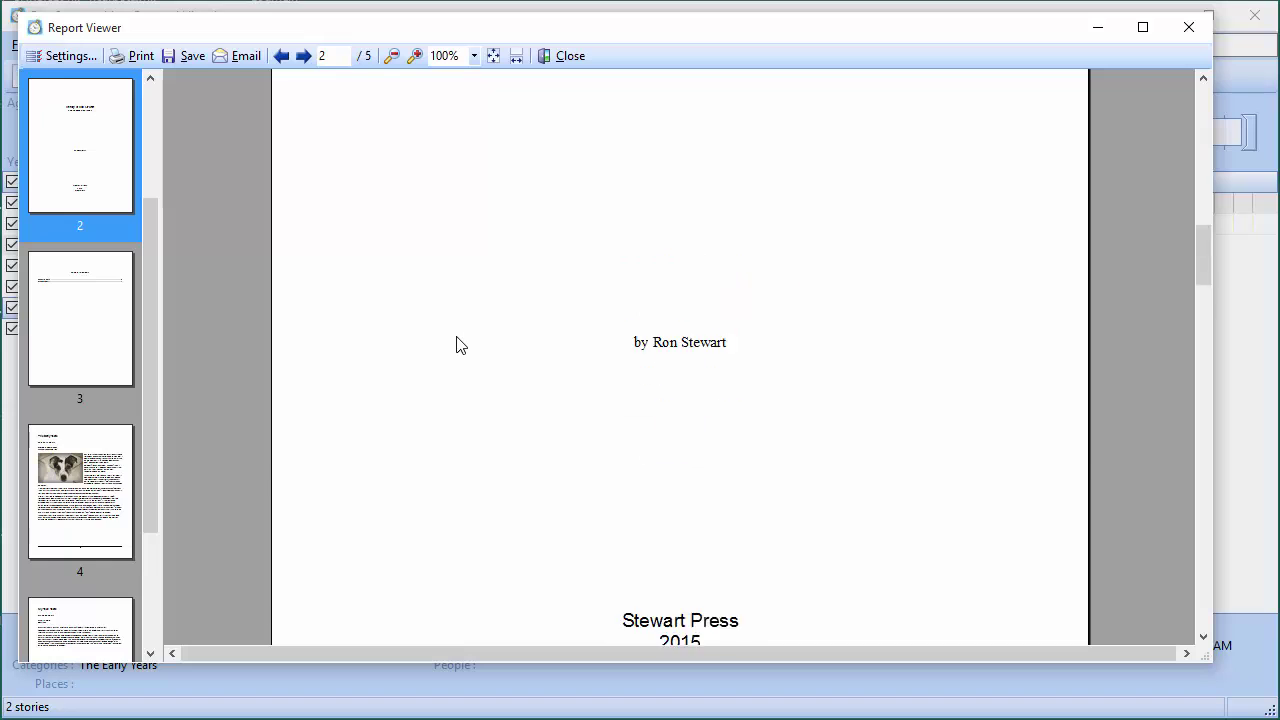
scroll(456, 345, "up", 10)
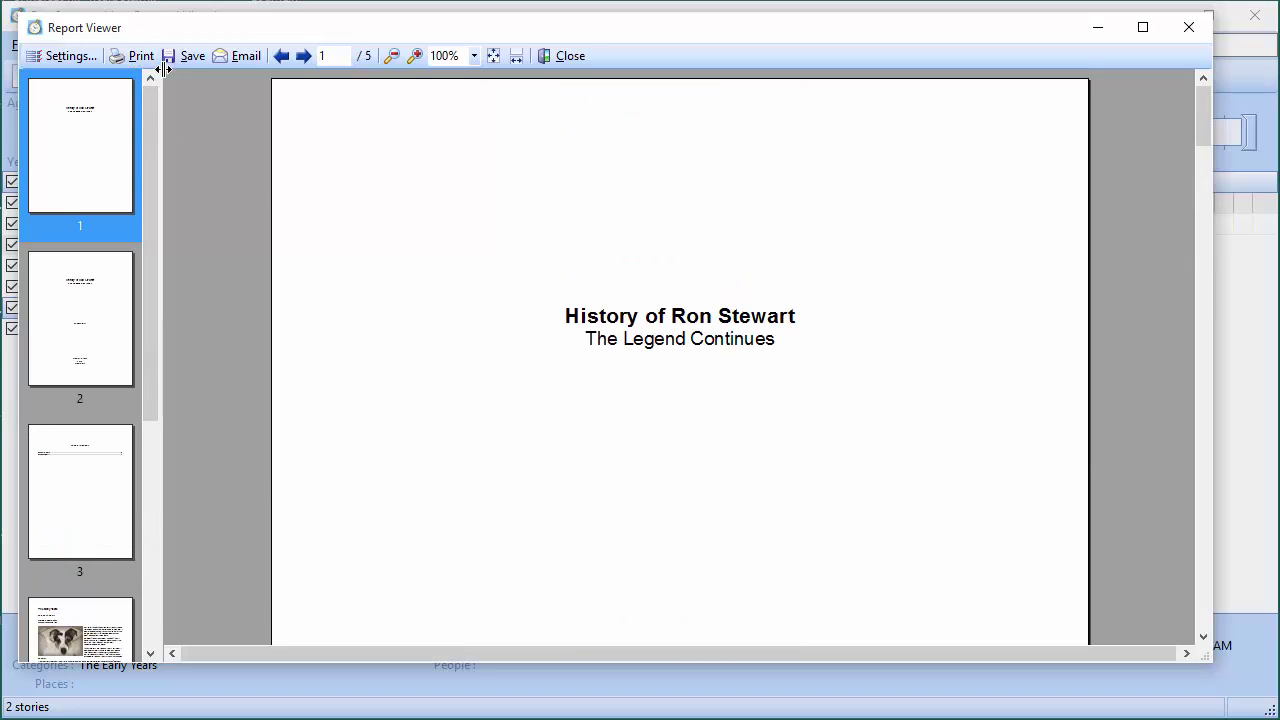
left_click(559, 56)
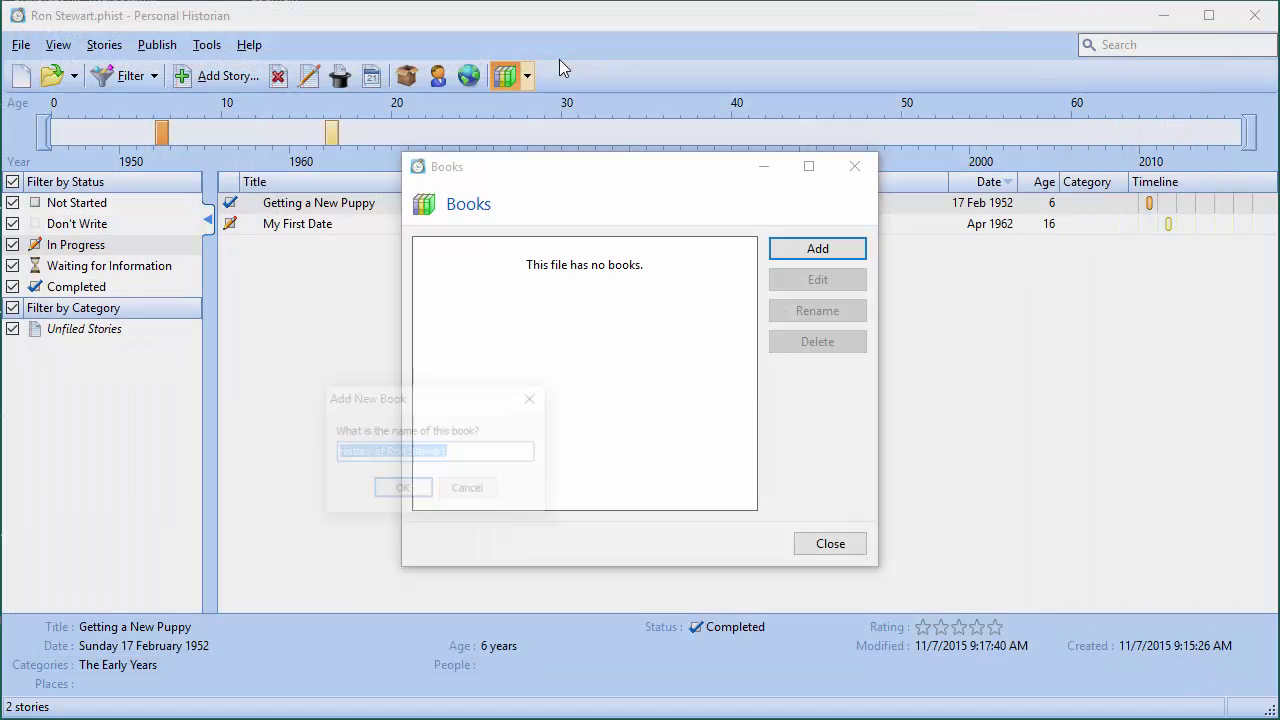
left_click(404, 490)
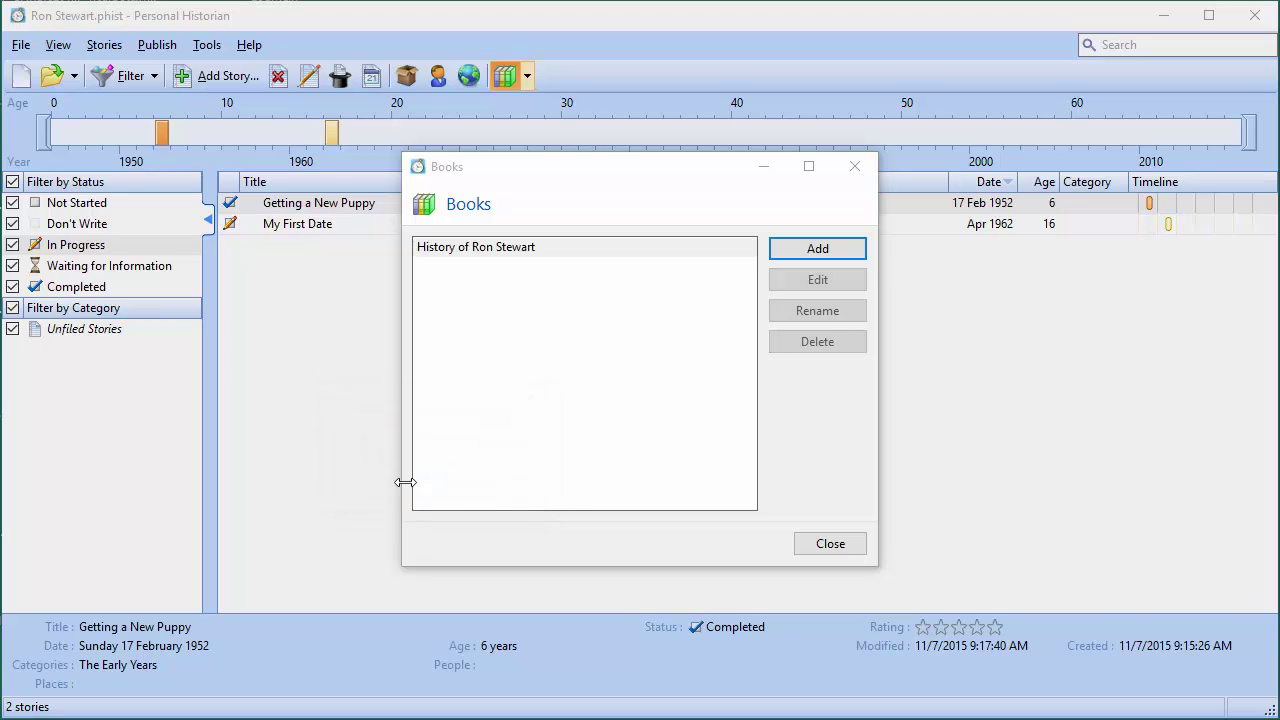
left_click(576, 250)
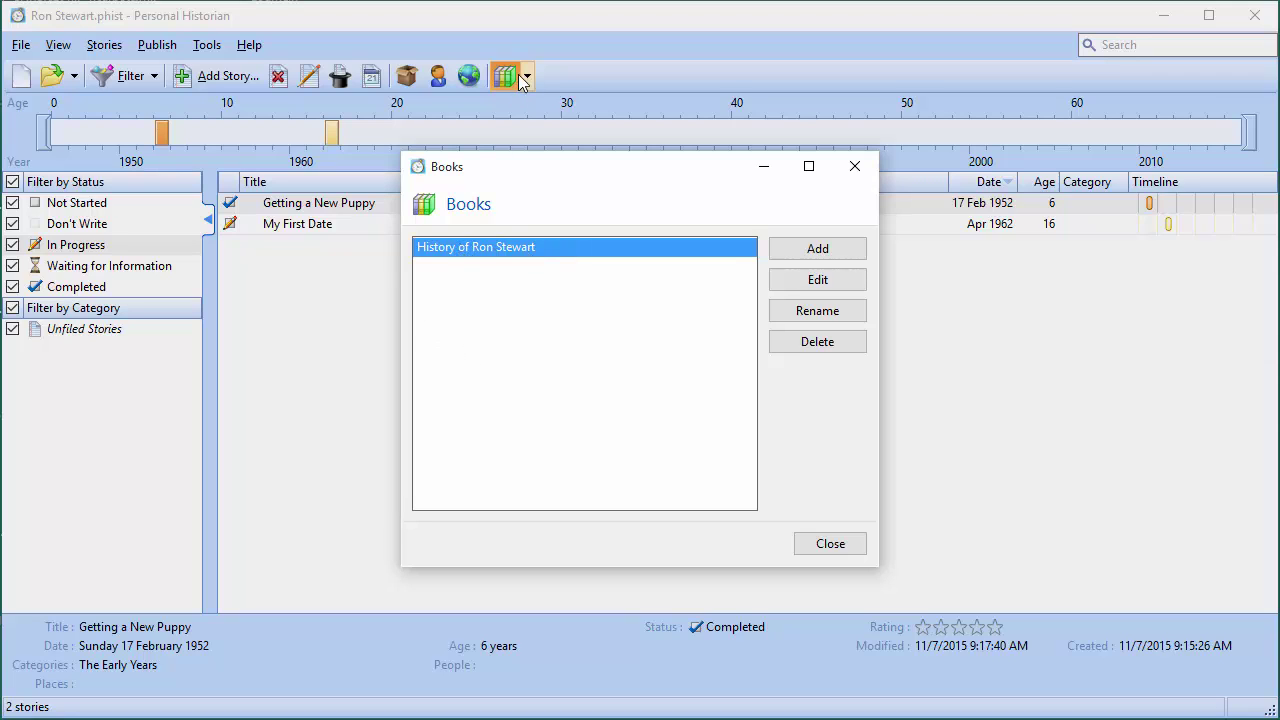
left_click(815, 282)
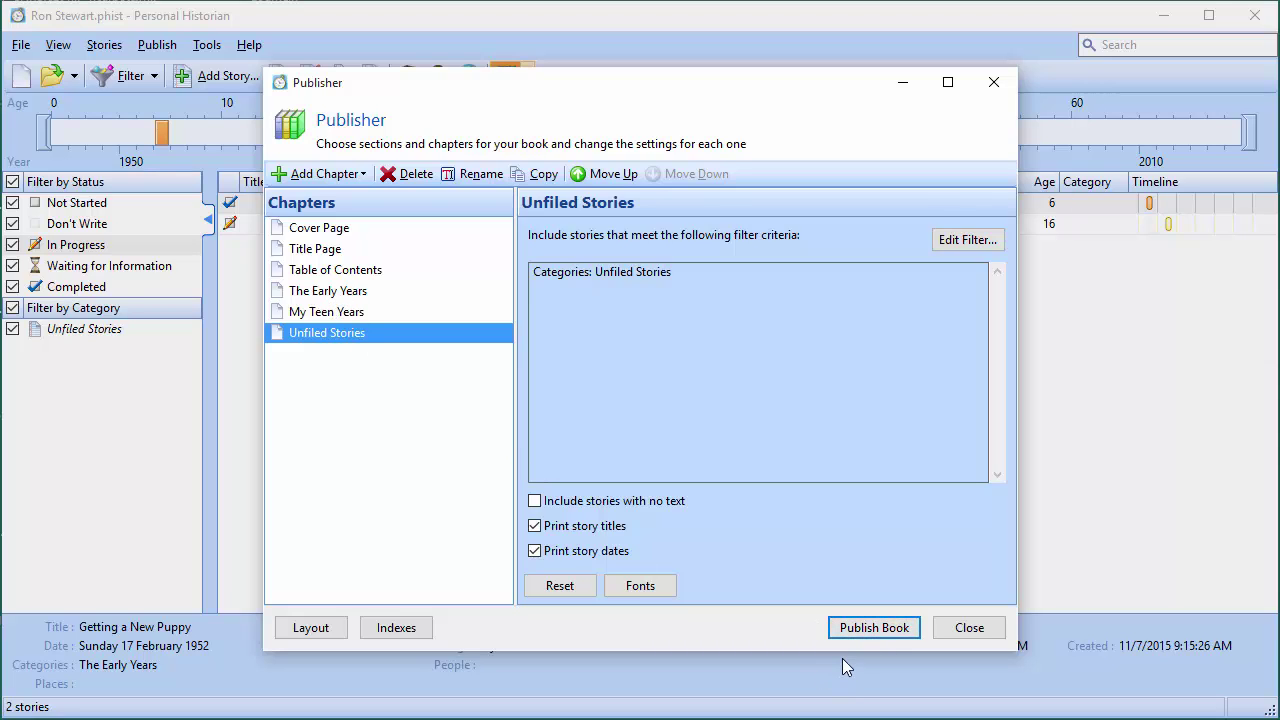
Close Publisher without saving changes, then close the Books list
left_click(962, 629)
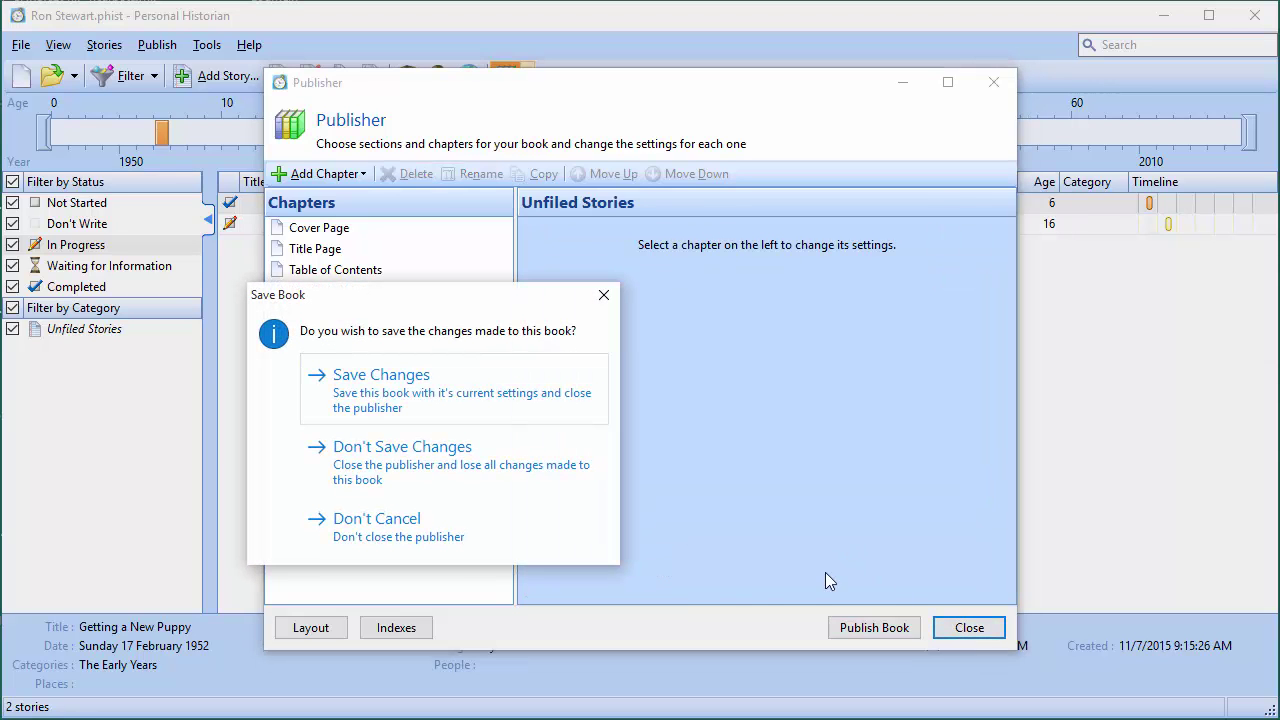
left_click(415, 468)
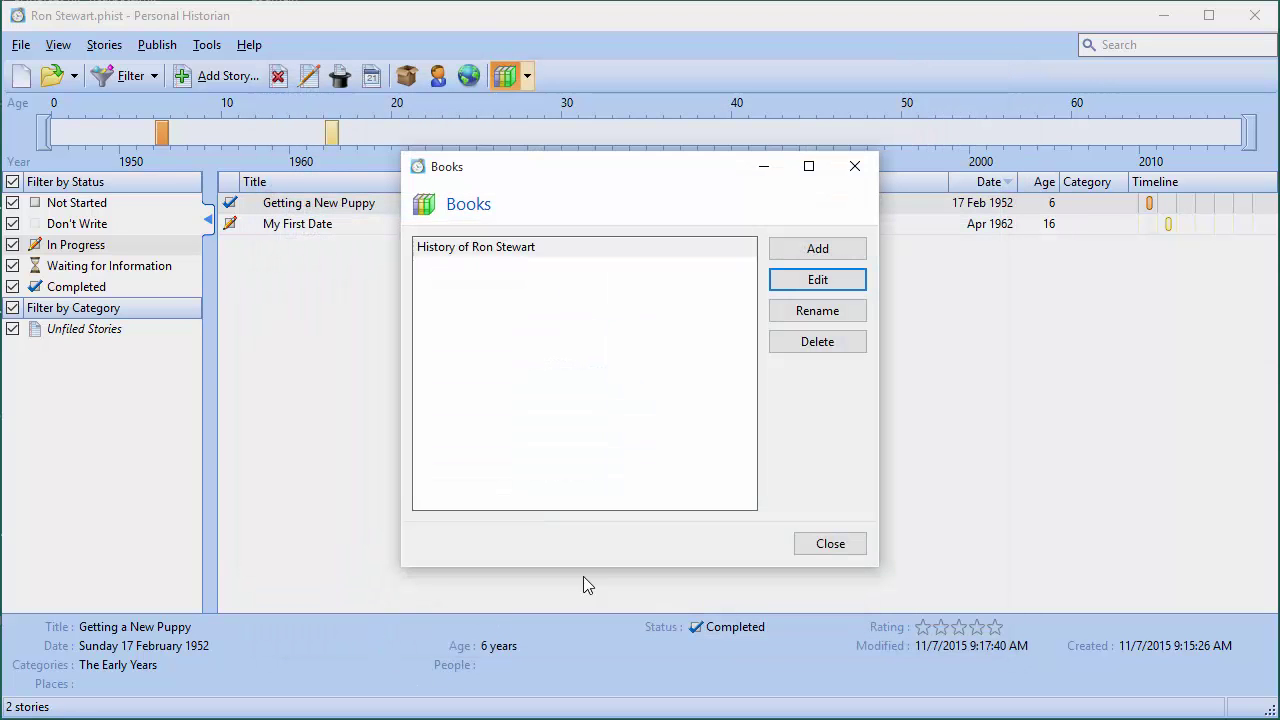
left_click(826, 544)
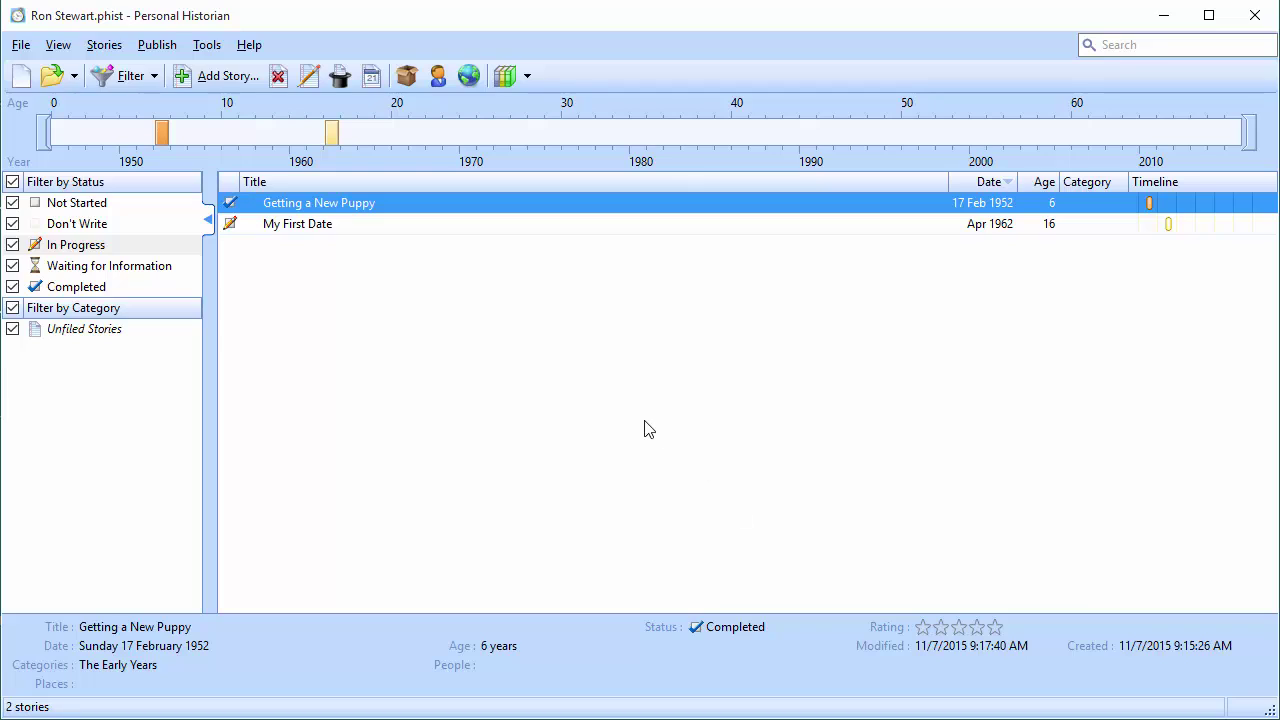